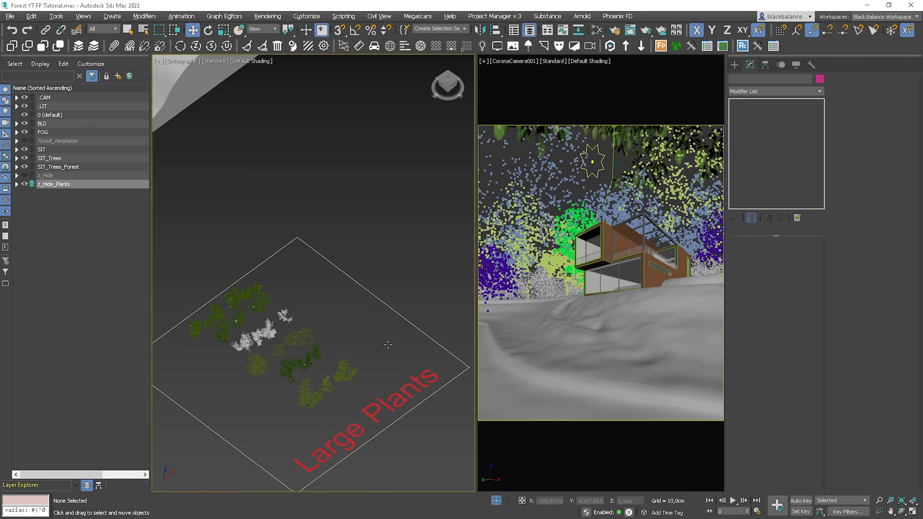
# - Isolate every object on the z_Hide_Plants layer in the viewports
pyautogui.scroll(-1, 382, 333)
pyautogui.scroll(3, 370, 336)
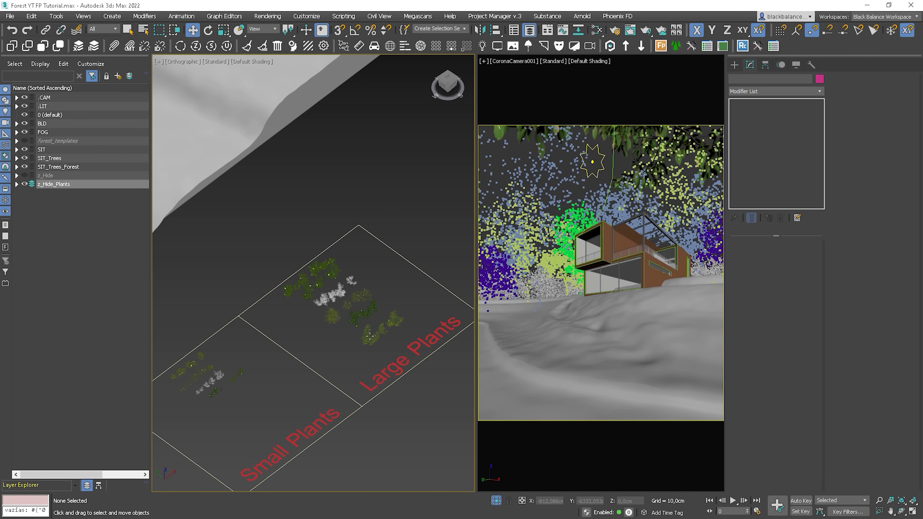
pyautogui.scroll(-2, 370, 338)
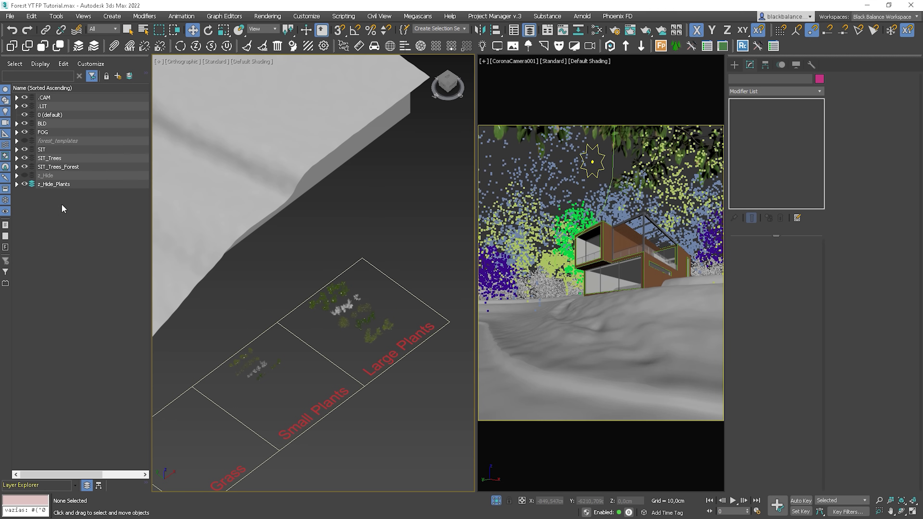
pyautogui.click(16, 187)
pyautogui.click(79, 192)
pyautogui.scroll(-10, 93, 422)
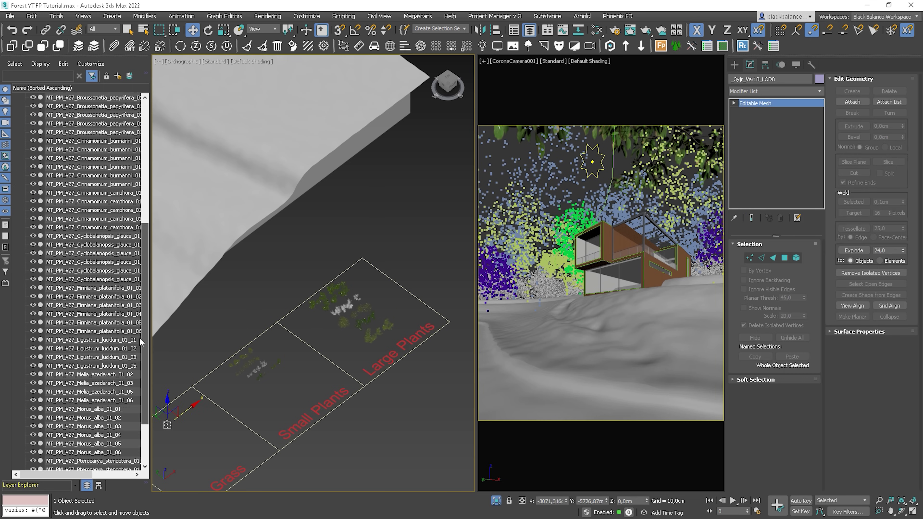
pyautogui.keyDown('shift'); pyautogui.click(66, 461); pyautogui.keyUp('shift')
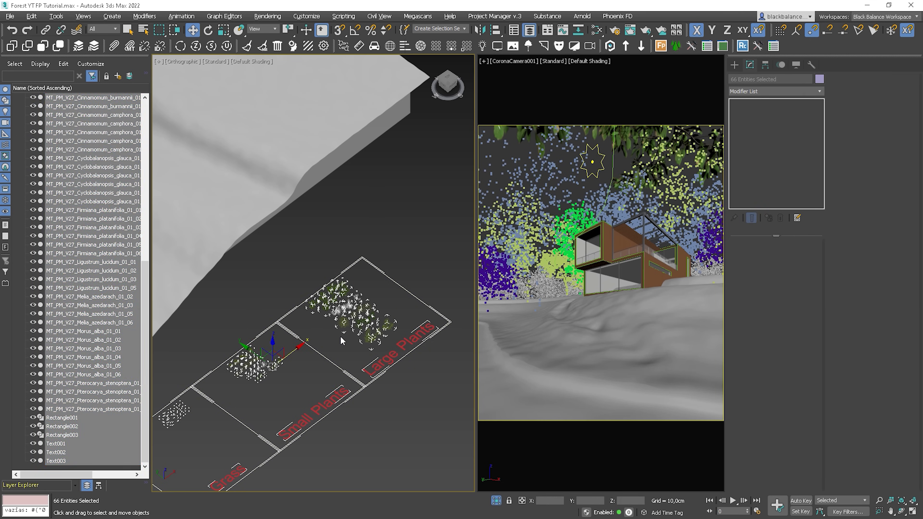
pyautogui.hotkey('alt', 'q')
pyautogui.click(392, 288)
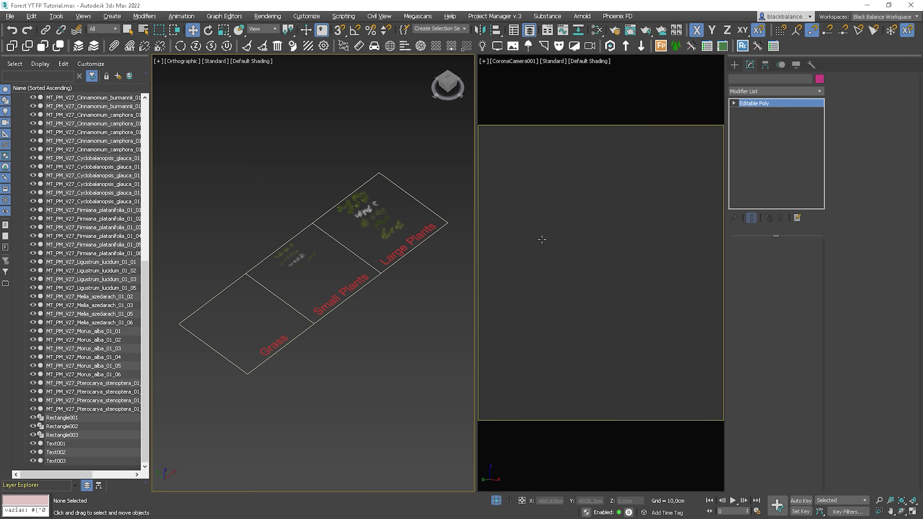
# - Frame a large plant in a perspective view and check the hidden-plants layer in a Corona interactive render
pyautogui.click(541, 239)
pyautogui.press('p')
pyautogui.press('z')
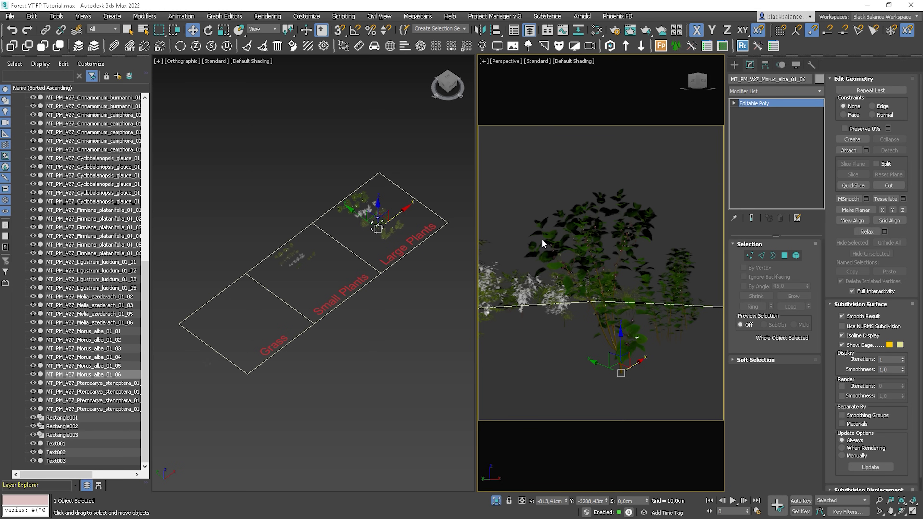
pyautogui.rightClick(586, 263)
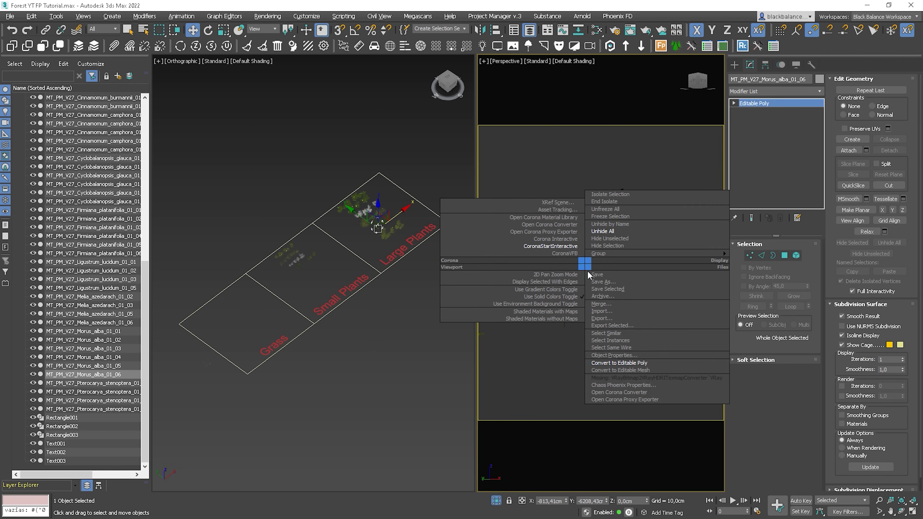
pyautogui.click(569, 249)
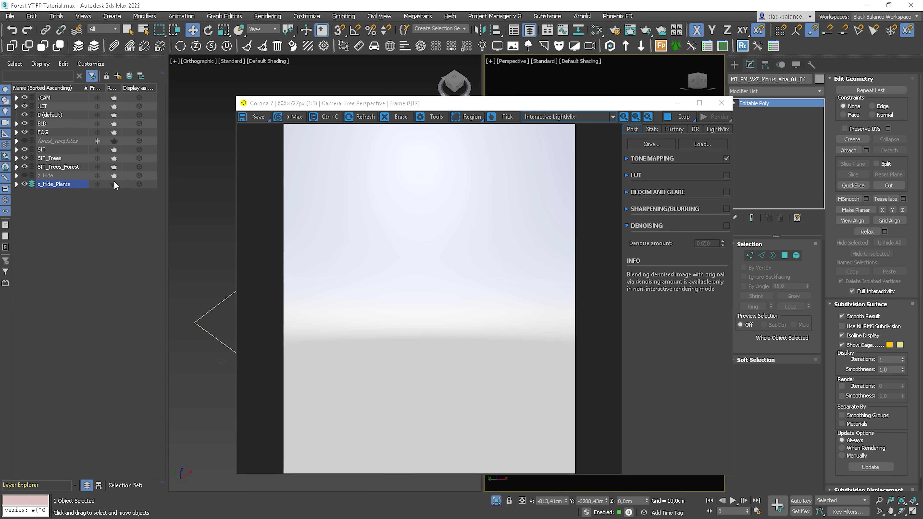
pyautogui.click(722, 103)
# - Restore the CoronaCamera001 view and end the isolation of the plants
pyautogui.scroll(-5, 636, 233)
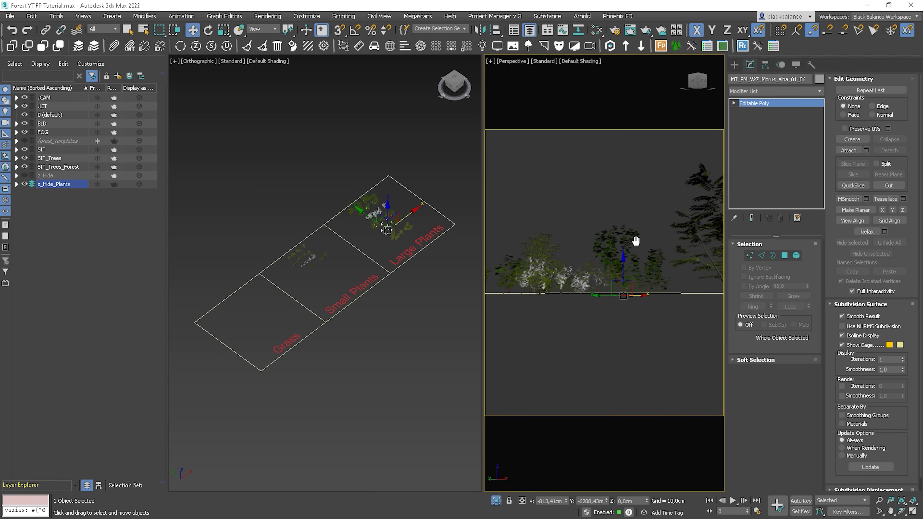
pyautogui.press('c')
pyautogui.rightClick(633, 229)
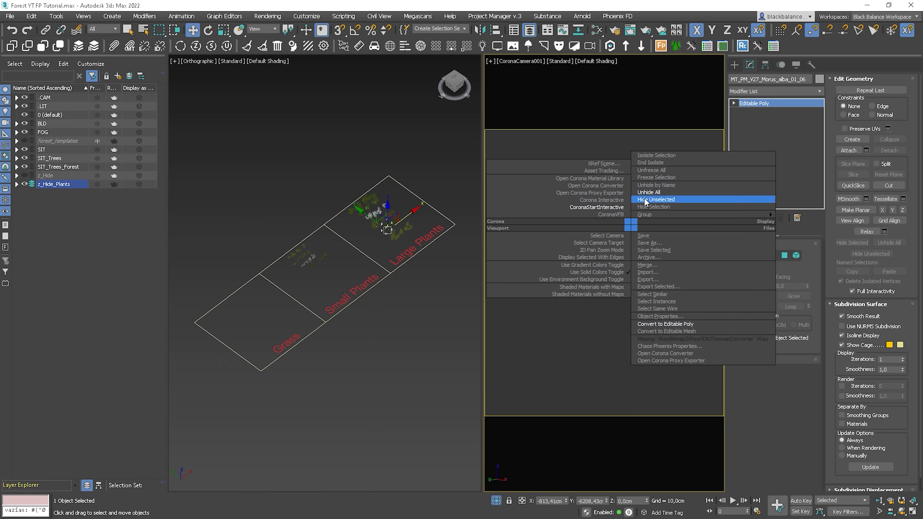
pyautogui.click(646, 198)
pyautogui.click(505, 276)
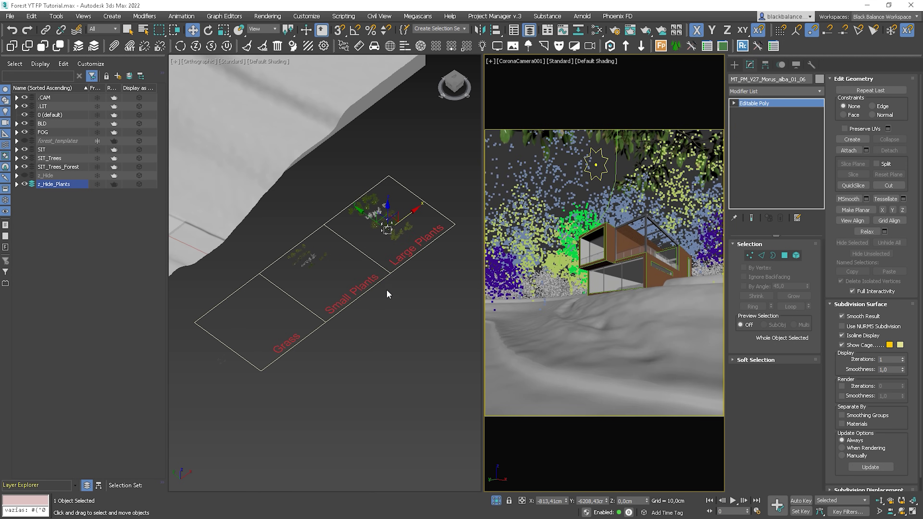
# - Examine the Grass, Small Plants and Large Plants areas in the top view
pyautogui.click(284, 348)
pyautogui.keyDown('alt'); pyautogui.moveTo(283, 348); pyautogui.dragTo(340, 349, button='middle'); pyautogui.keyUp('alt')
pyautogui.press('t')
pyautogui.press('z')
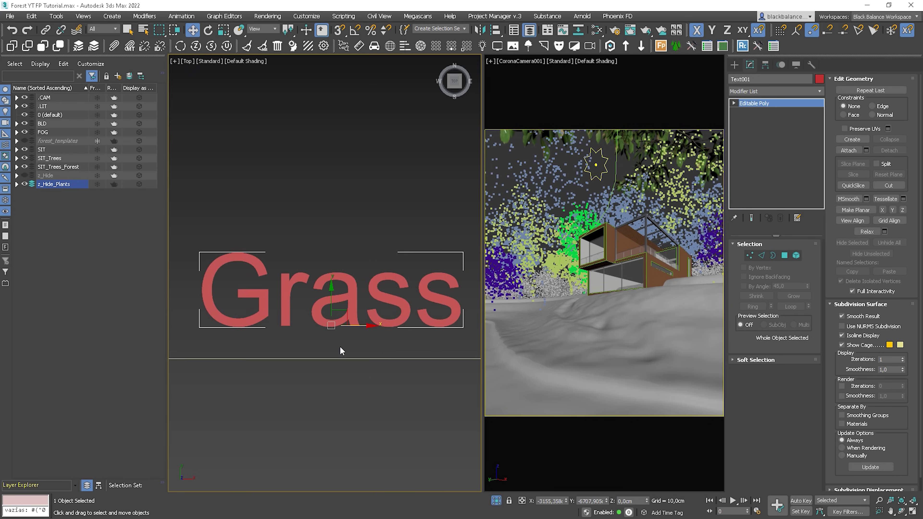
pyautogui.scroll(-4, 327, 311)
pyautogui.press('F4')
pyautogui.scroll(1, 370, 142)
pyautogui.scroll(2, 373, 147)
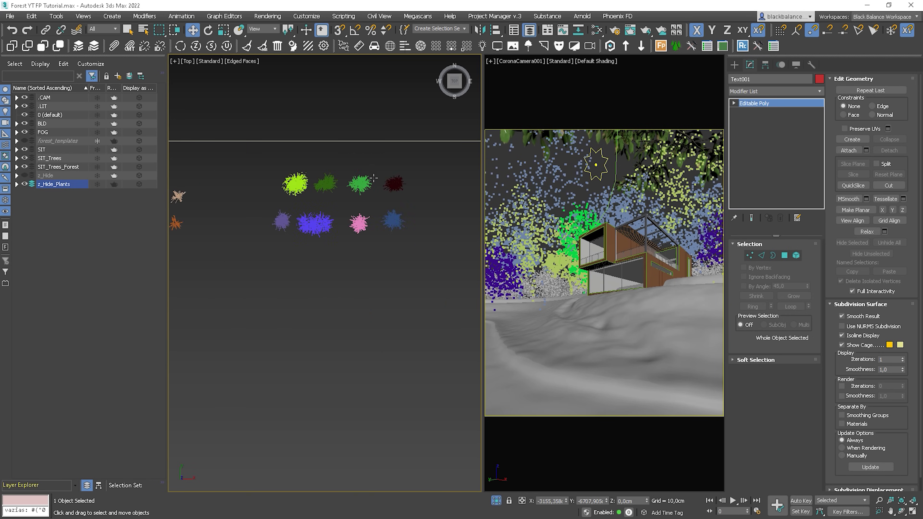
pyautogui.scroll(-3, 396, 218)
pyautogui.moveTo(414, 244); pyautogui.dragTo(272, 243, button='middle')
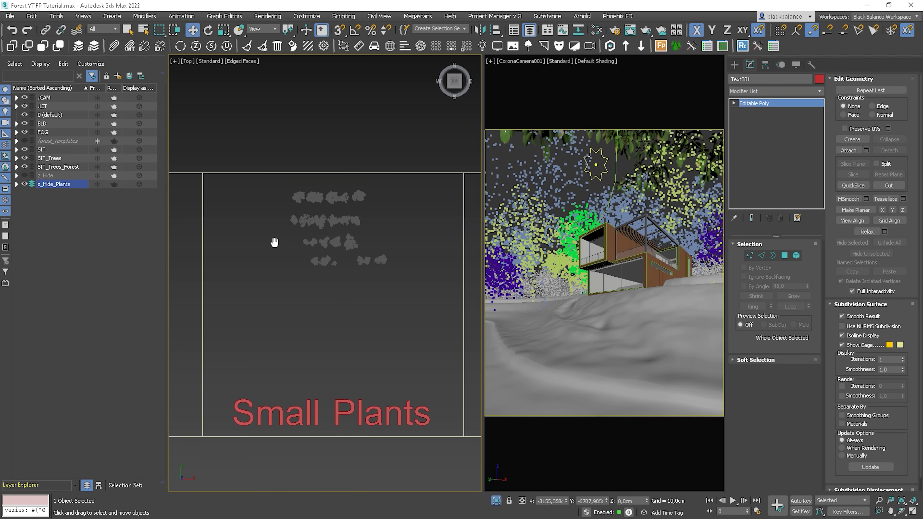
pyautogui.press('F4')
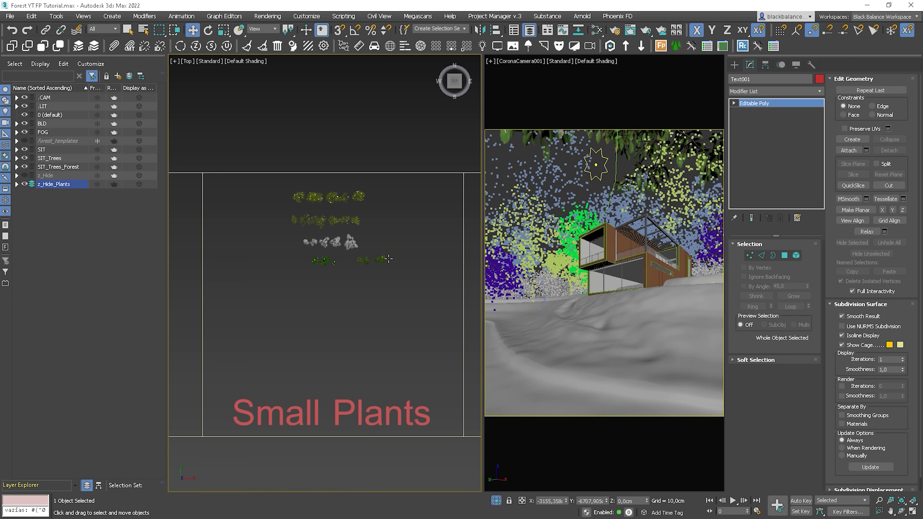
pyautogui.moveTo(451, 264); pyautogui.dragTo(260, 251, button='middle')
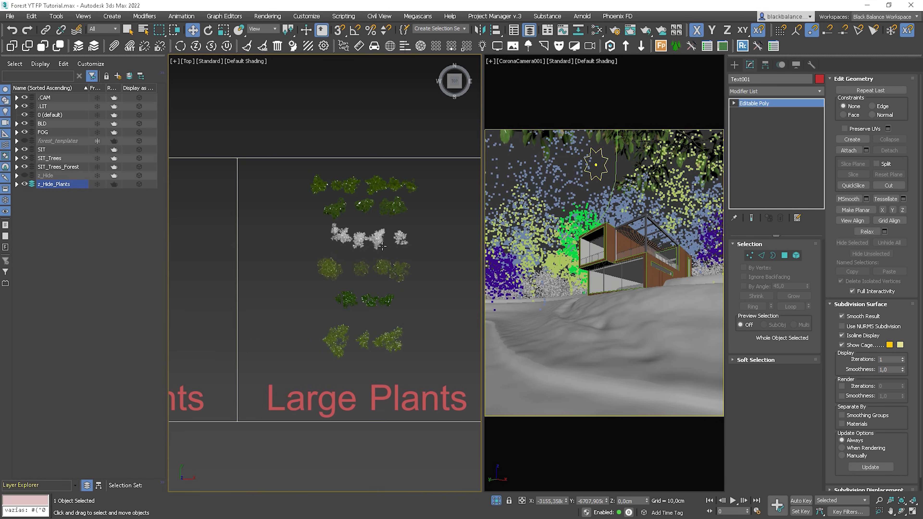
# - Isolate the four plants in the fourth row of the Large Plants area and inspect them in an enlarged perspective view
pyautogui.moveTo(419, 260); pyautogui.dragTo(308, 281)
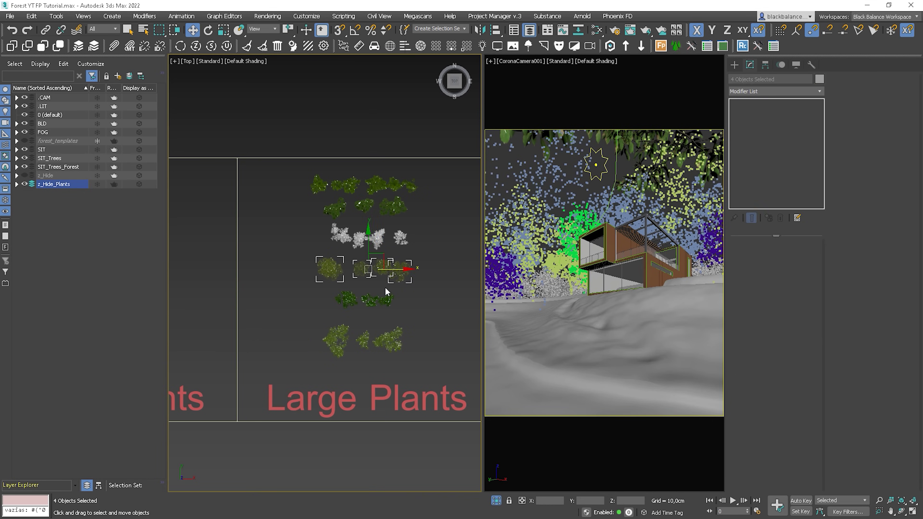
pyautogui.press('z')
pyautogui.keyDown('alt'); pyautogui.moveTo(387, 291); pyautogui.dragTo(421, 269, button='middle'); pyautogui.keyUp('alt')
pyautogui.rightClick(583, 264)
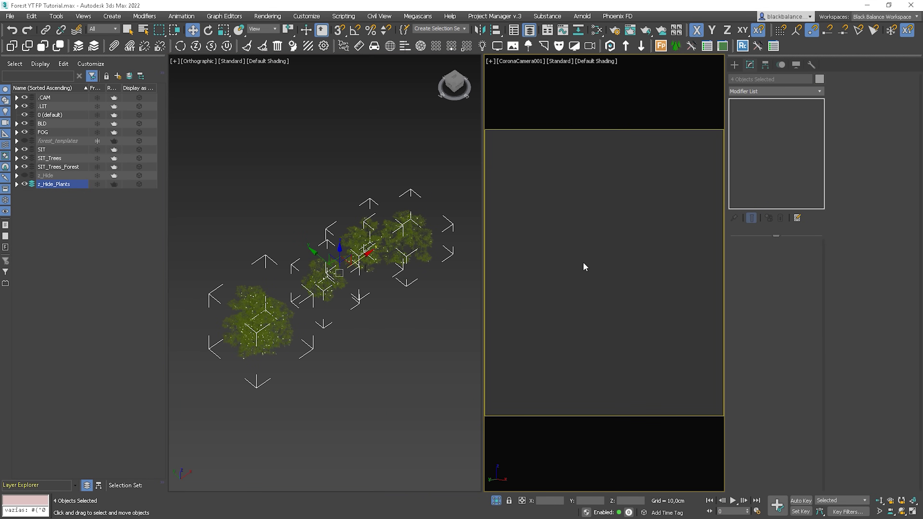
pyautogui.press('p')
pyautogui.hotkey('alt', 'w')
pyautogui.scroll(2, 450, 283)
pyautogui.keyDown('alt'); pyautogui.moveTo(450, 283); pyautogui.dragTo(473, 331, button='middle'); pyautogui.keyUp('alt')
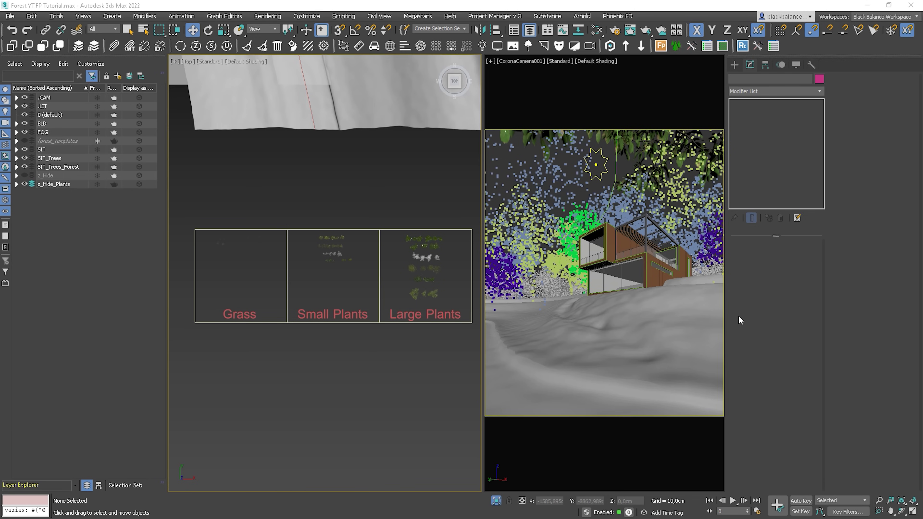
# - Create a Forest Pro object that uses the ground surface as its scattering area
pyautogui.click(661, 47)
pyautogui.click(651, 320)
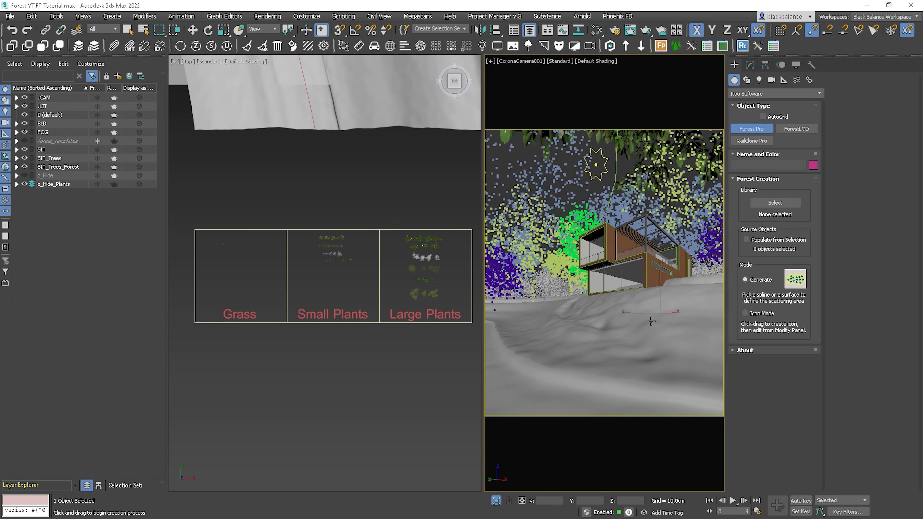
pyautogui.click(750, 67)
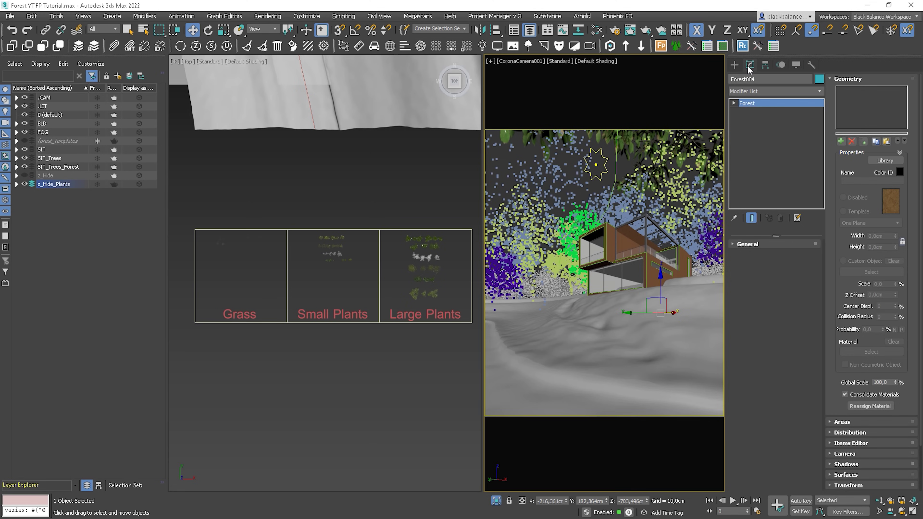
# - Isolate the new Forest object together with the ground and all objects in the Grass area
pyautogui.keyDown('ctrl'); pyautogui.click(669, 328); pyautogui.keyUp('ctrl')
pyautogui.moveTo(281, 209); pyautogui.dragTo(185, 361)
pyautogui.press('z')
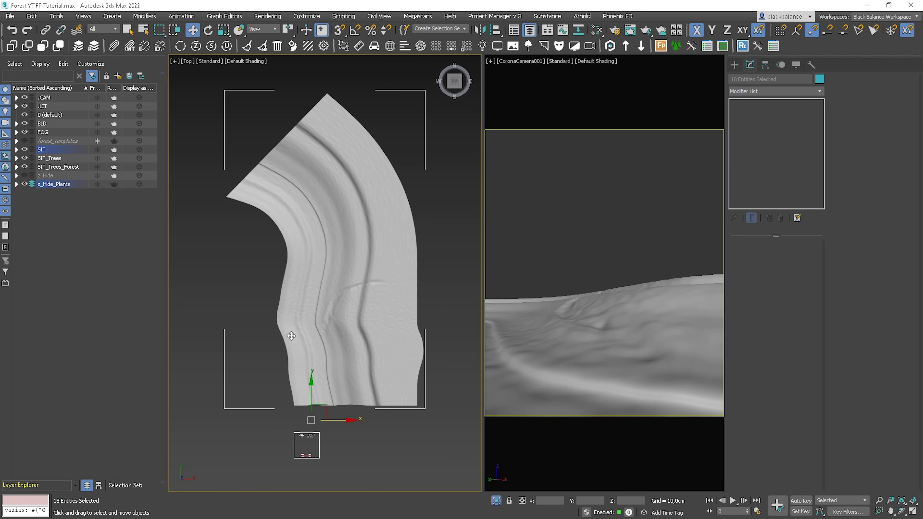
pyautogui.click(359, 438)
pyautogui.click(564, 256)
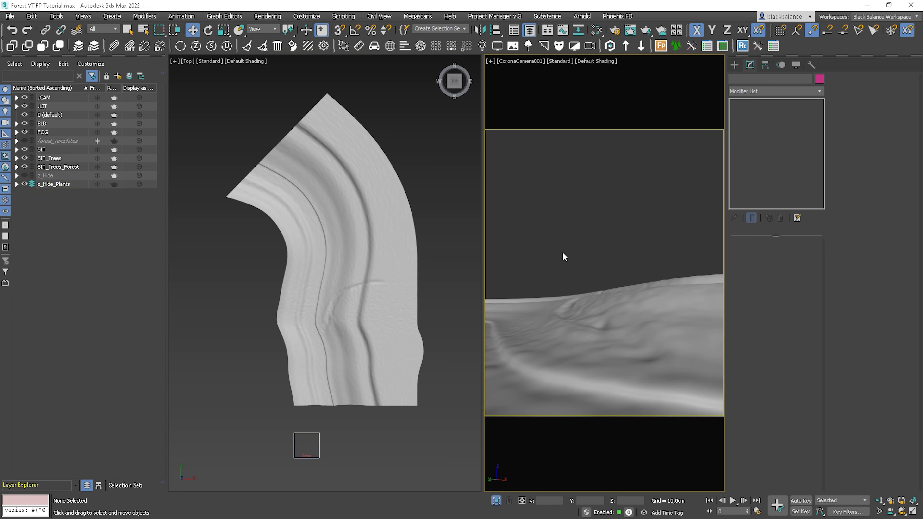
# - Rename the Forest object as FP_Grass and place it on a new layer named Forest Pack
pyautogui.press('h')
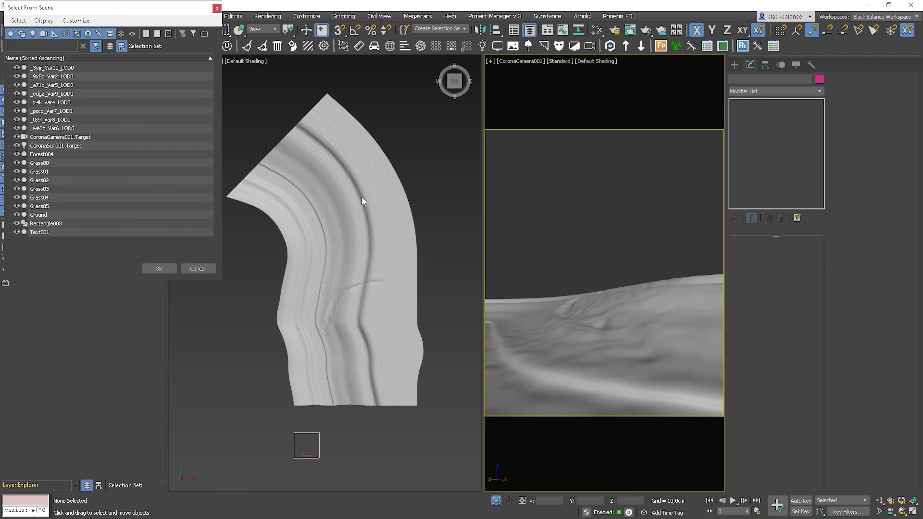
pyautogui.click(47, 156)
pyautogui.click(159, 268)
pyautogui.moveTo(759, 79); pyautogui.dragTo(728, 83)
pyautogui.write('FP')
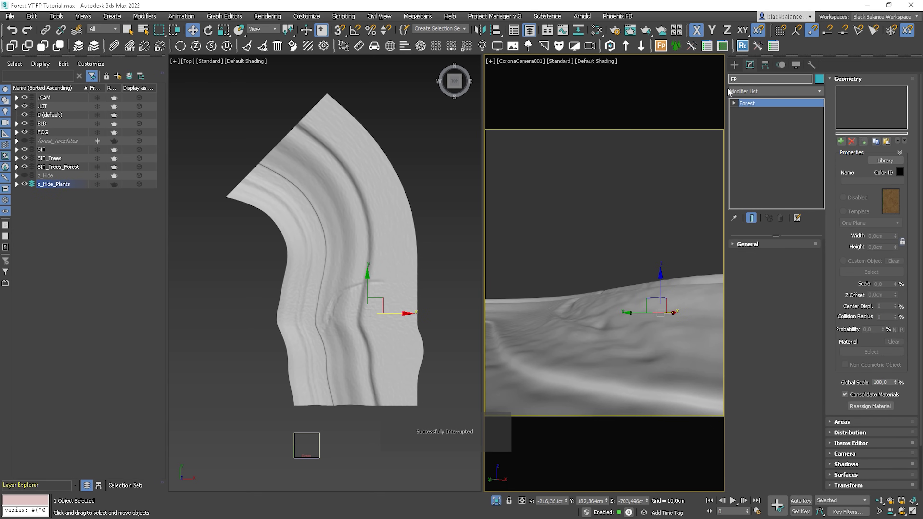
pyautogui.write('_Grass')
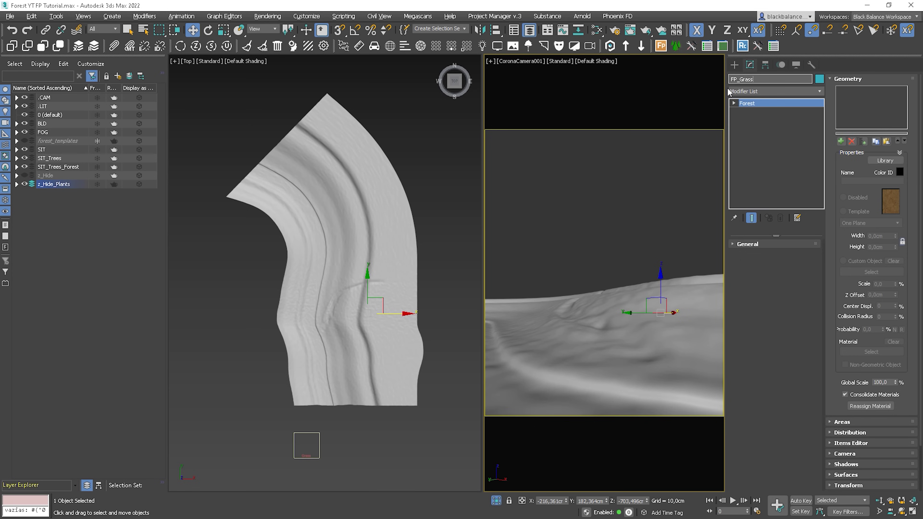
pyautogui.press('Return')
pyautogui.click(118, 76)
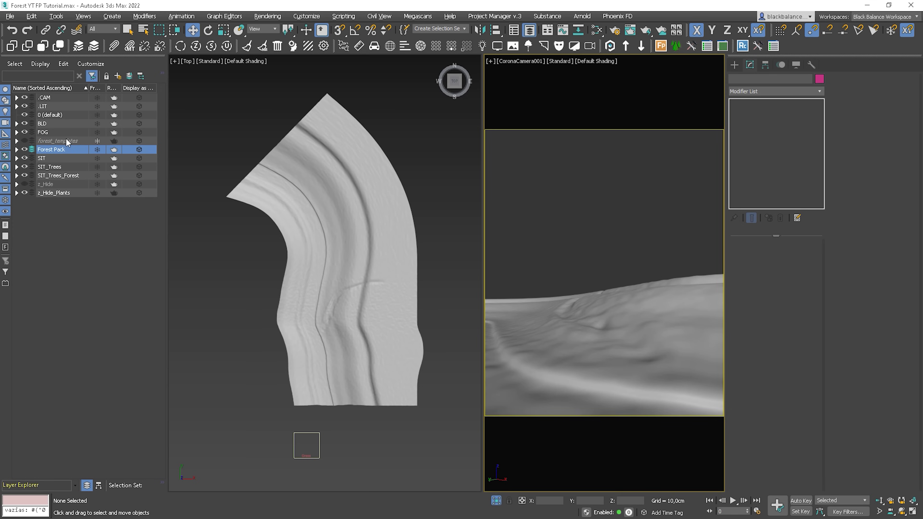
pyautogui.click(16, 149)
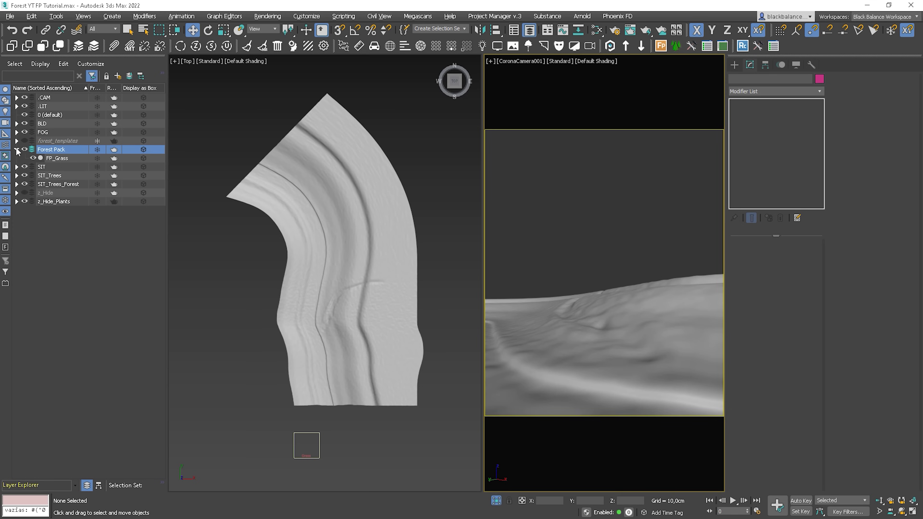
# - Add the eight models from _3yjr_Var10_LOD0 to _we2p_Var6_LOD0 to the FP_Grass geometry list
pyautogui.click(60, 159)
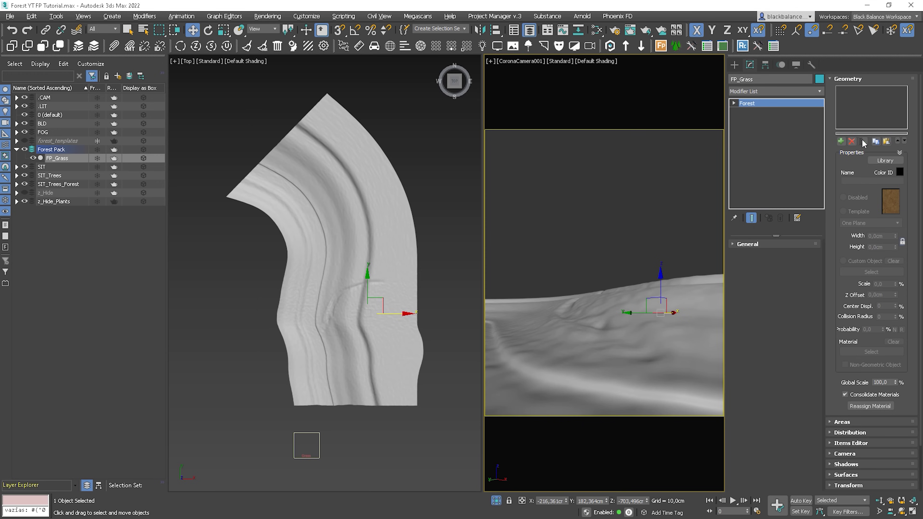
pyautogui.click(863, 141)
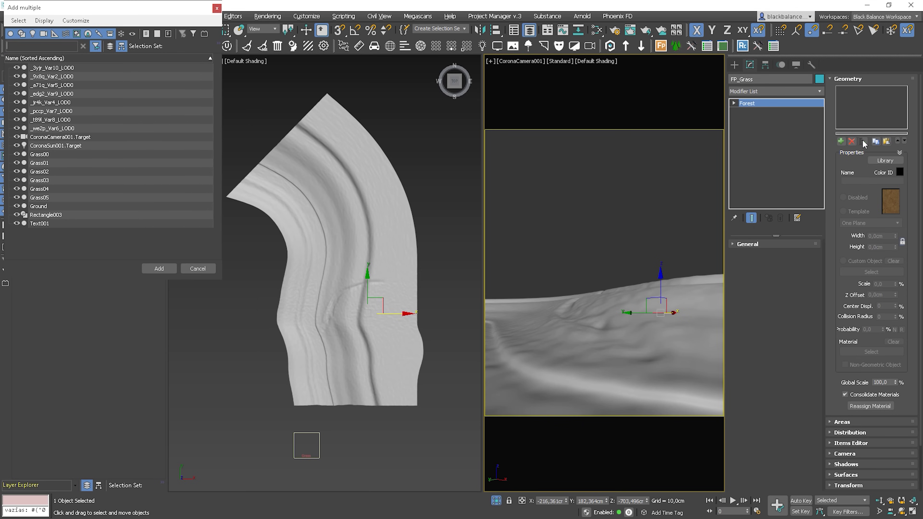
pyautogui.click(54, 68)
pyautogui.keyDown('shift'); pyautogui.click(51, 128); pyautogui.keyUp('shift')
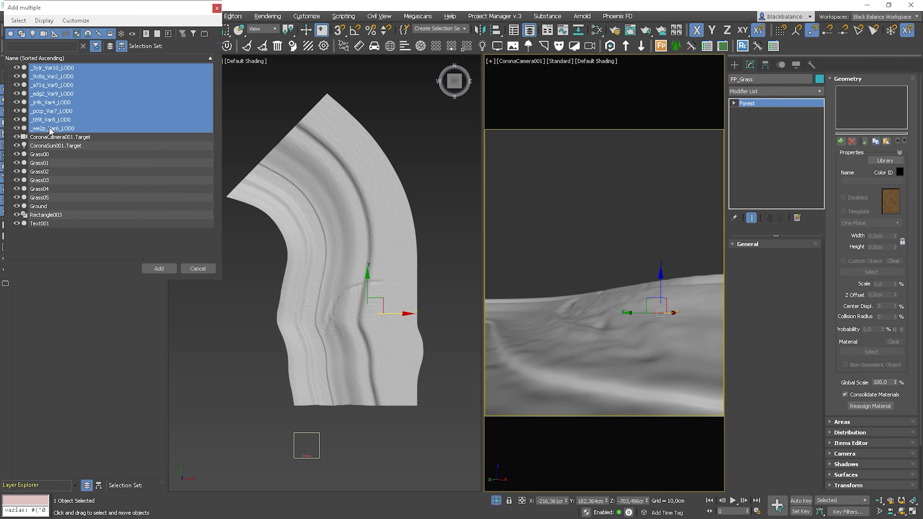
pyautogui.click(160, 269)
pyautogui.click(501, 291)
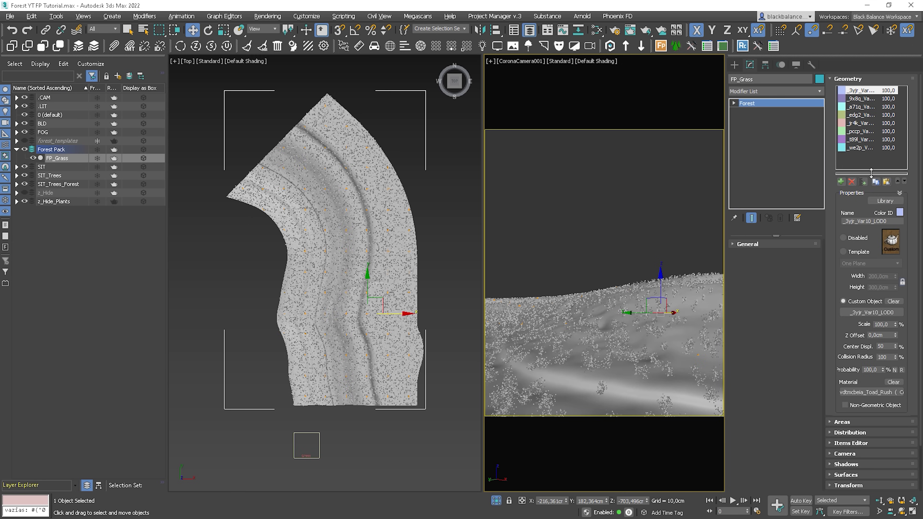
# - Add the models Grass00 through Grass05 to the FP_Grass geometry list and collapse the Geometry settings
pyautogui.click(867, 183)
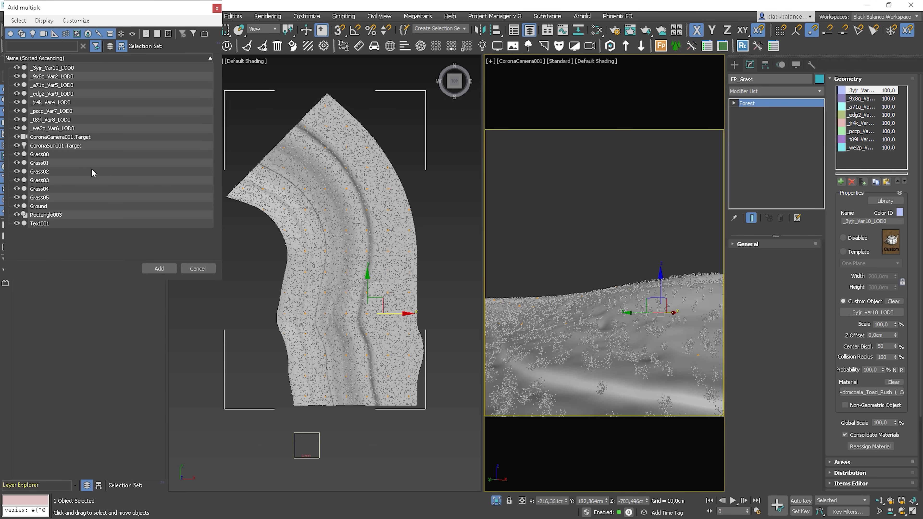
pyautogui.click(32, 155)
pyautogui.keyDown('shift'); pyautogui.click(53, 200); pyautogui.keyUp('shift')
pyautogui.click(160, 269)
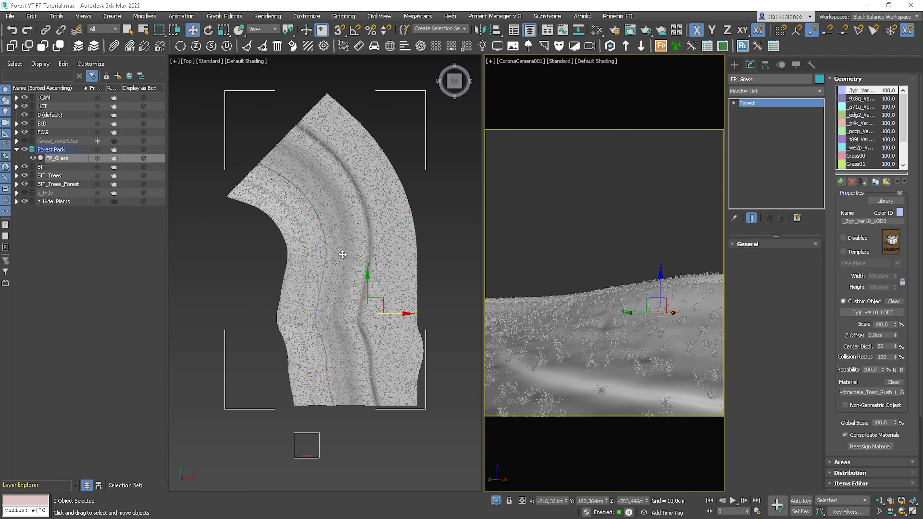
pyautogui.moveTo(907, 127); pyautogui.dragTo(905, 116)
pyautogui.click(847, 80)
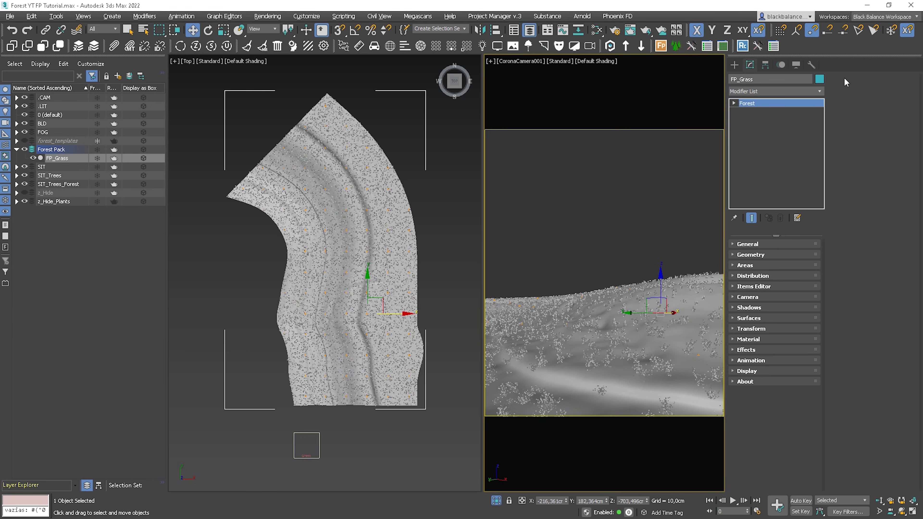
# - Enable Use Color in the viewport display settings so the FP_Grass point clouds show each model's colour
pyautogui.click(747, 370)
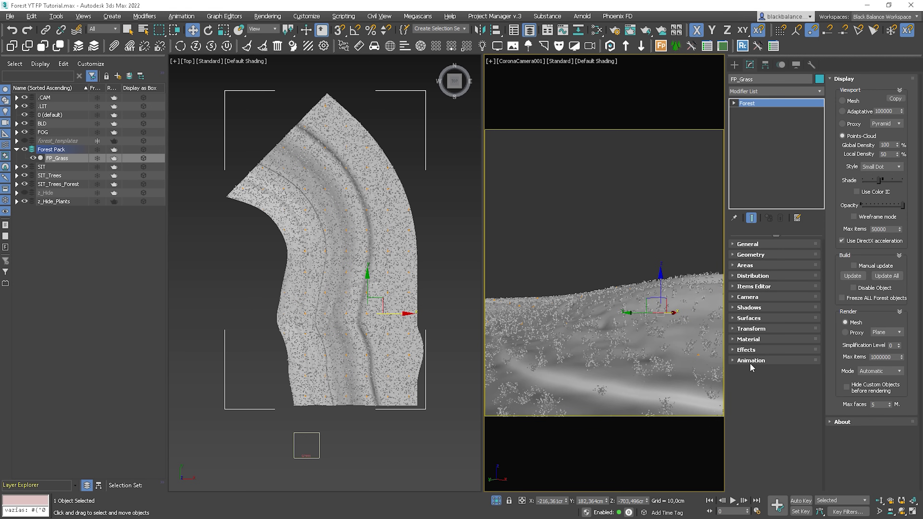
pyautogui.click(857, 192)
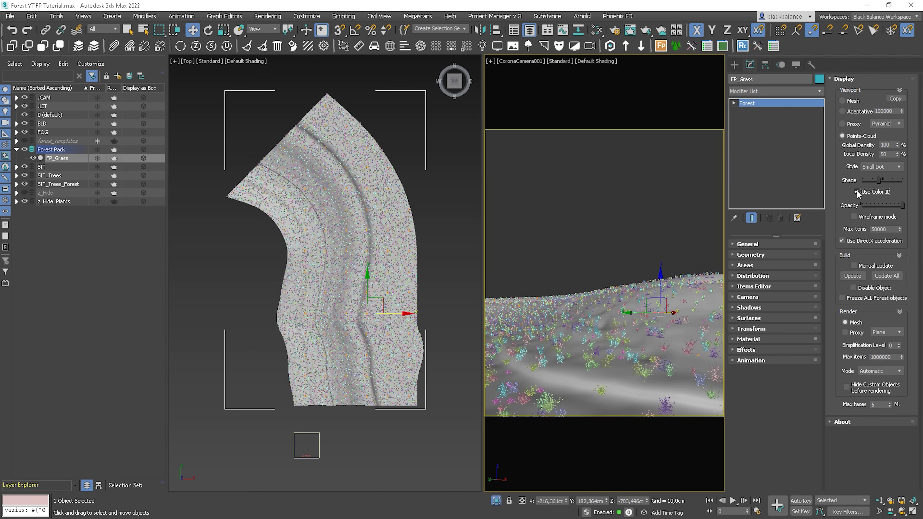
pyautogui.click(844, 79)
pyautogui.click(766, 255)
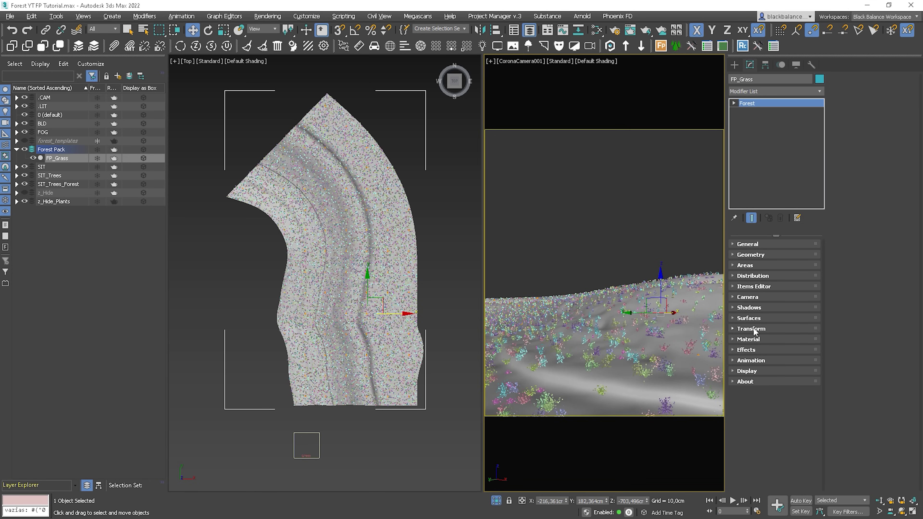
# - Set the distribution density of FP_Grass to 820 cm and switch the diversity mode to Clusters
pyautogui.click(754, 276)
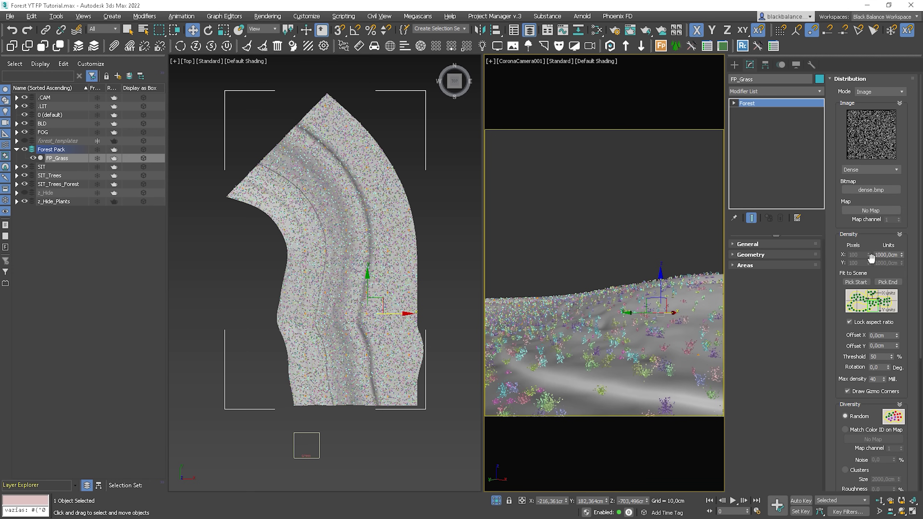
pyautogui.moveTo(900, 256)
pyautogui.mouseDown()
pyautogui.moveTo(904, 271)
pyautogui.moveTo(905, 262)
pyautogui.mouseUp()
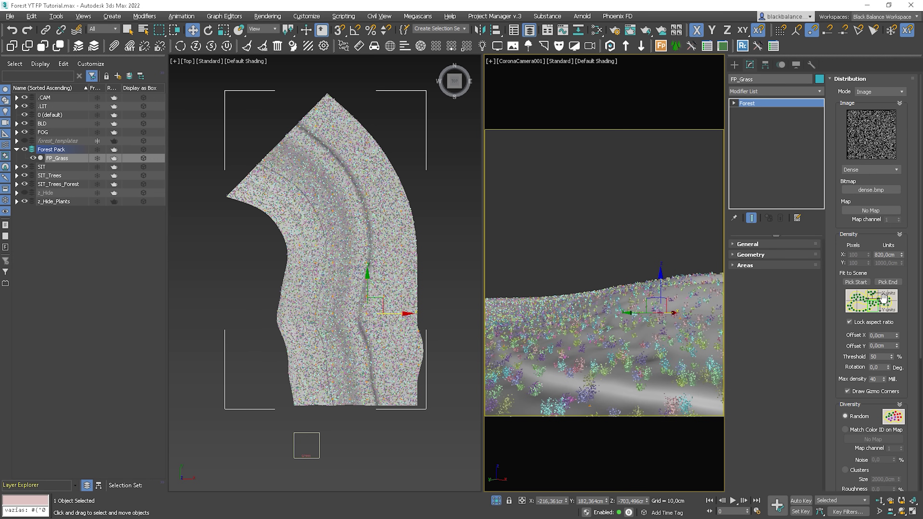
pyautogui.moveTo(909, 374); pyautogui.dragTo(906, 236)
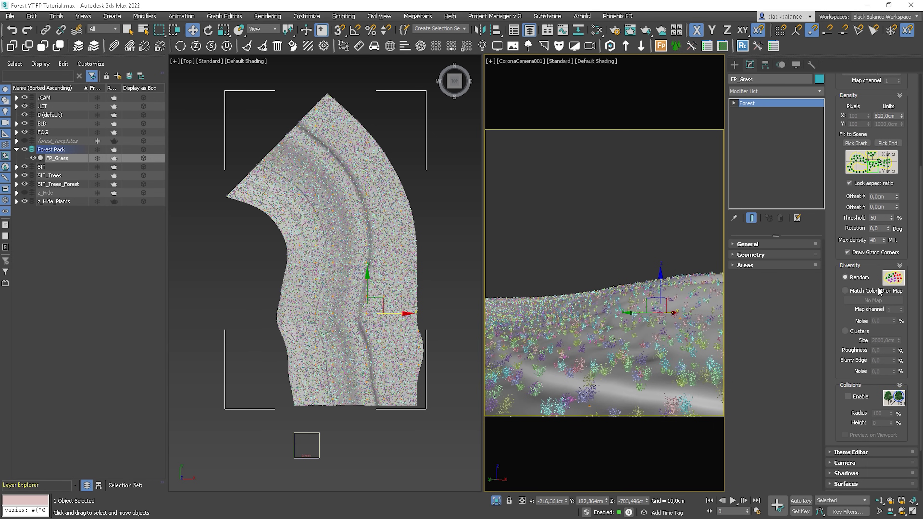
pyautogui.click(845, 331)
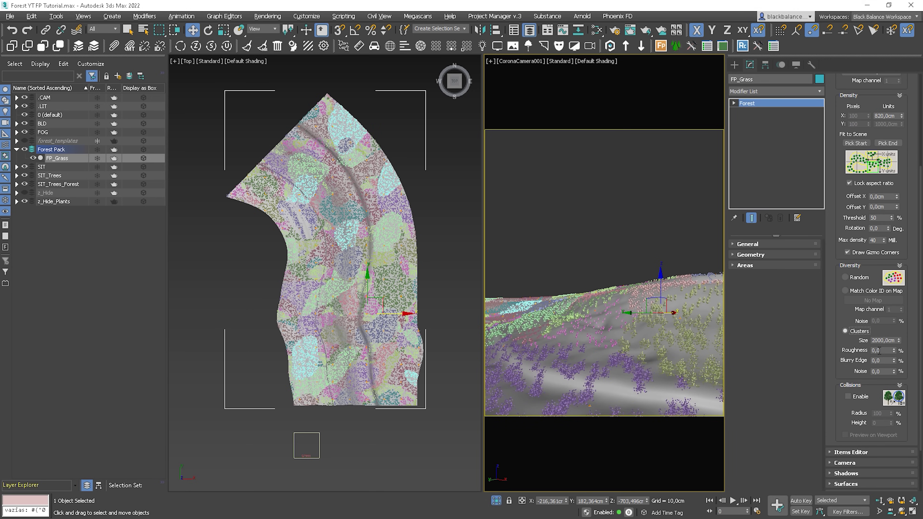
# - Test cluster sizes of 200 cm and 500 cm, and return the size to 2000 cm
pyautogui.click(894, 339)
pyautogui.write('200')
pyautogui.press('Return')
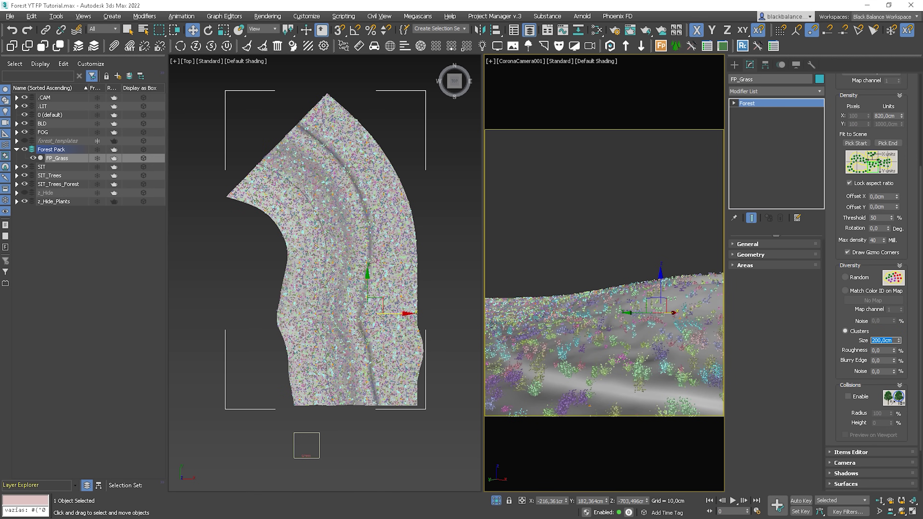
pyautogui.write('500')
pyautogui.press('Return')
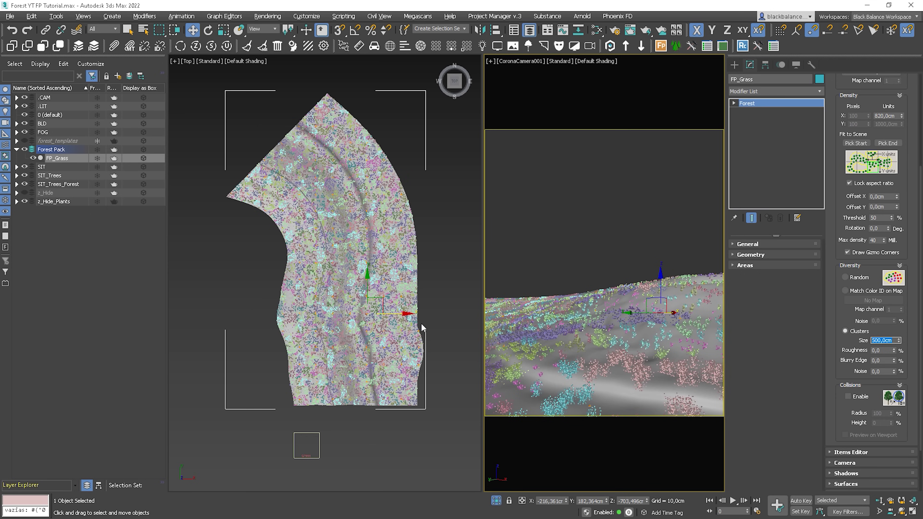
pyautogui.write('2000')
pyautogui.press('Return')
pyautogui.scroll(3, 386, 225)
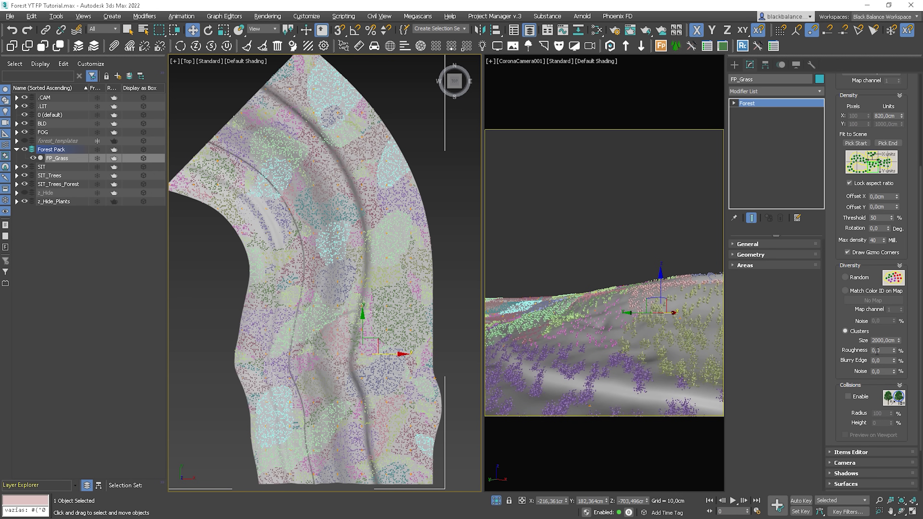
# - Set the cluster roughness to 20% and the blurry edge to 20%, and enter a cluster noise value
pyautogui.doubleClick(886, 350)
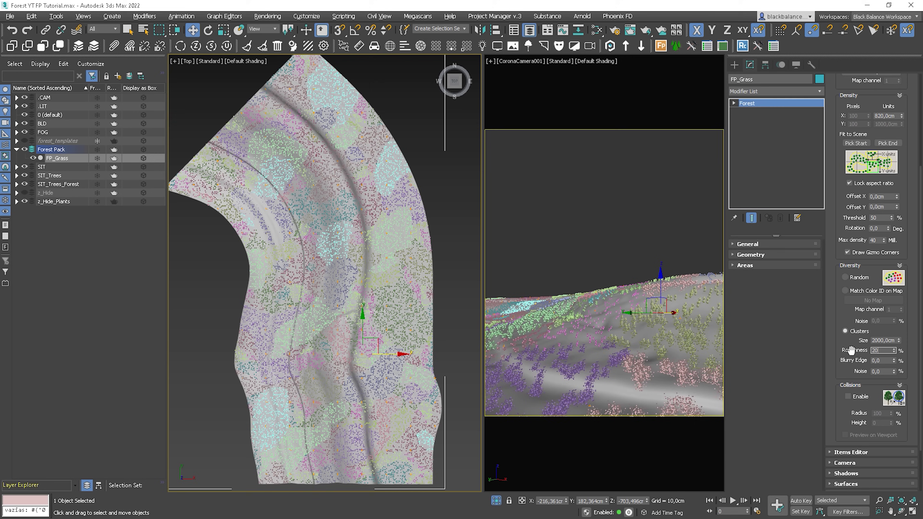
pyautogui.press('Return')
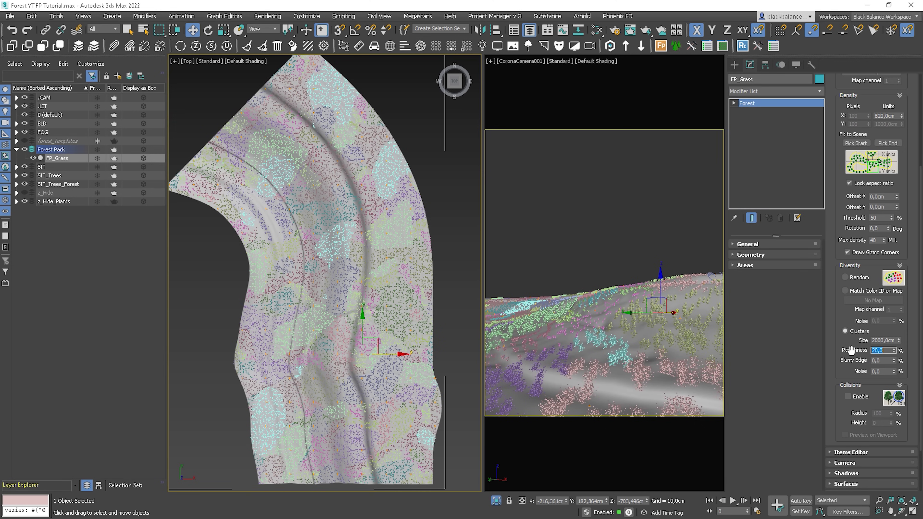
pyautogui.press('Tab')
pyautogui.press('Return')
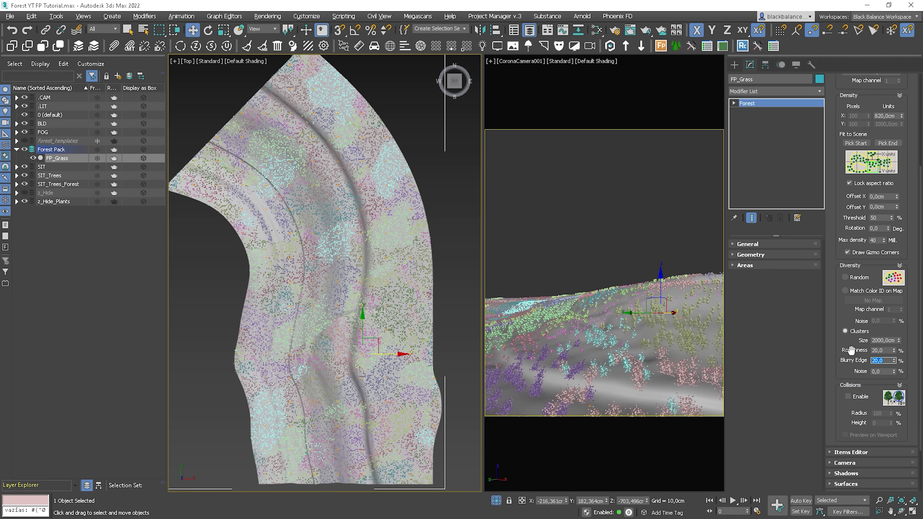
pyautogui.press('Tab')
pyautogui.press('Return')
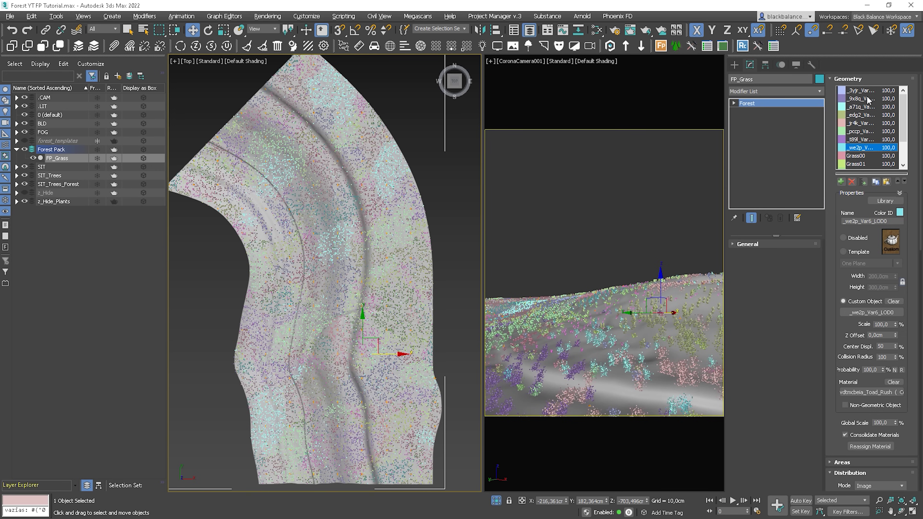
# - Change the Color ID of the eight models from _3yjr to _we2p to red
pyautogui.keyDown('shift'); pyautogui.click(865, 94); pyautogui.keyUp('shift')
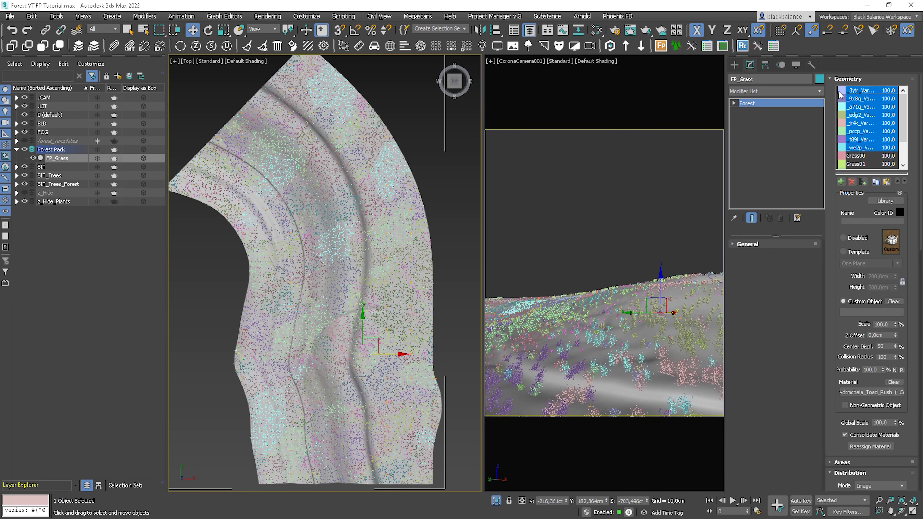
pyautogui.click(900, 212)
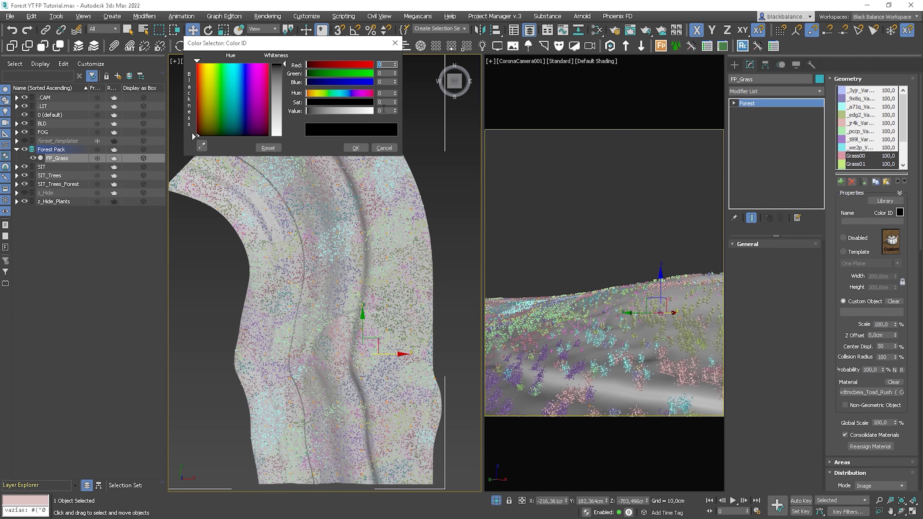
pyautogui.moveTo(362, 66); pyautogui.dragTo(374, 66)
pyautogui.click(355, 148)
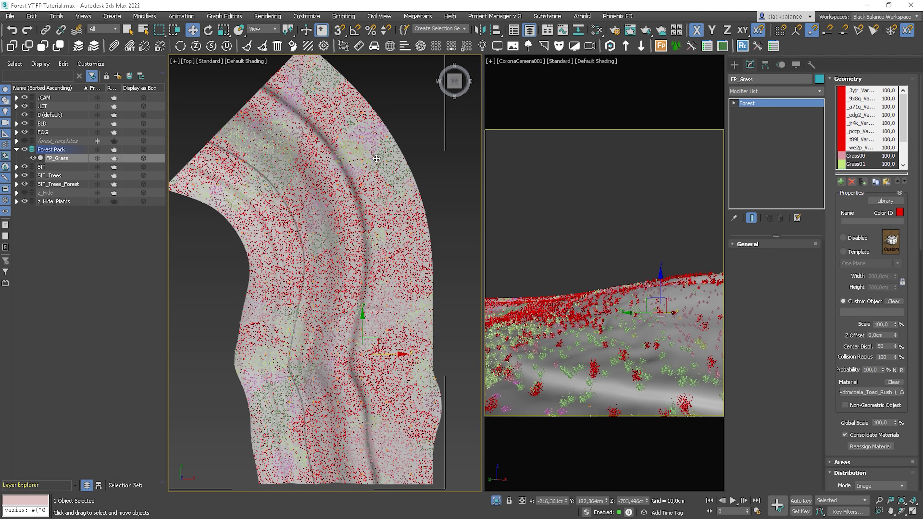
# - Change the Color ID of the models Grass00 through Grass05 to green
pyautogui.click(861, 159)
pyautogui.scroll(-2, 863, 160)
pyautogui.keyDown('shift'); pyautogui.click(863, 164); pyautogui.keyUp('shift')
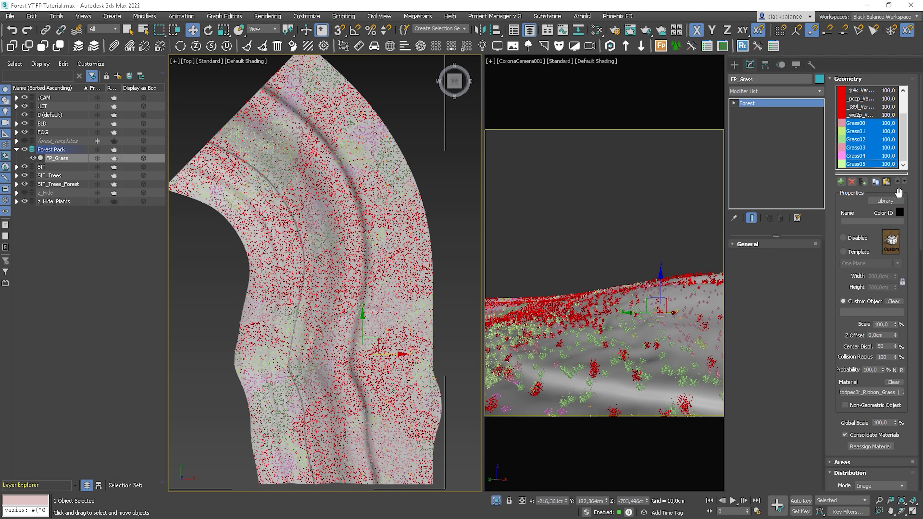
pyautogui.click(900, 212)
pyautogui.moveTo(360, 73); pyautogui.dragTo(374, 73)
pyautogui.click(356, 148)
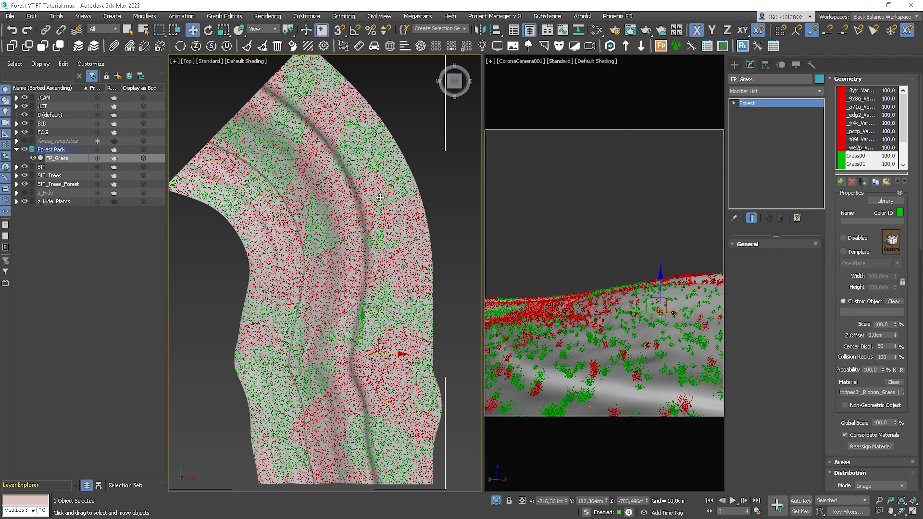
# - Try probabilities such as 50% and 75% for the eight red models from _3yjr to _we2p, ending on 80%
pyautogui.press('z')
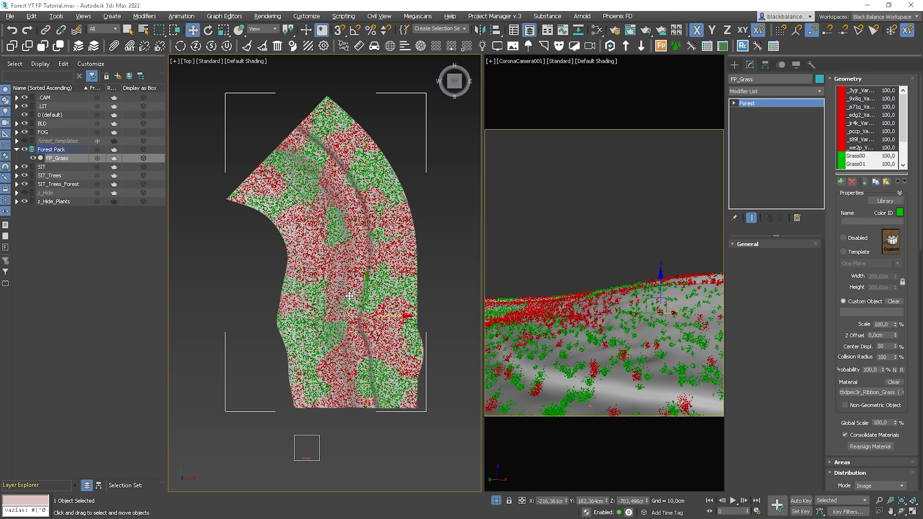
pyautogui.scroll(2, 345, 289)
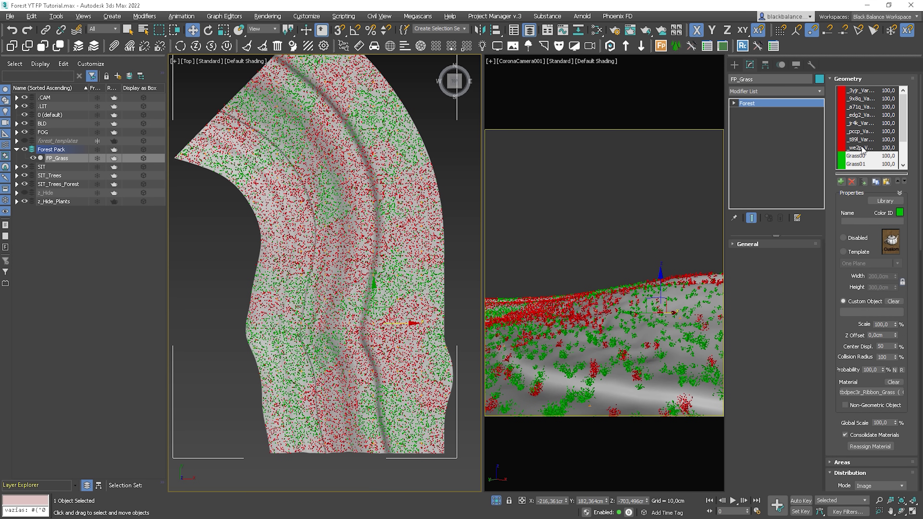
pyautogui.click(870, 148)
pyautogui.keyDown('shift'); pyautogui.click(867, 92); pyautogui.keyUp('shift')
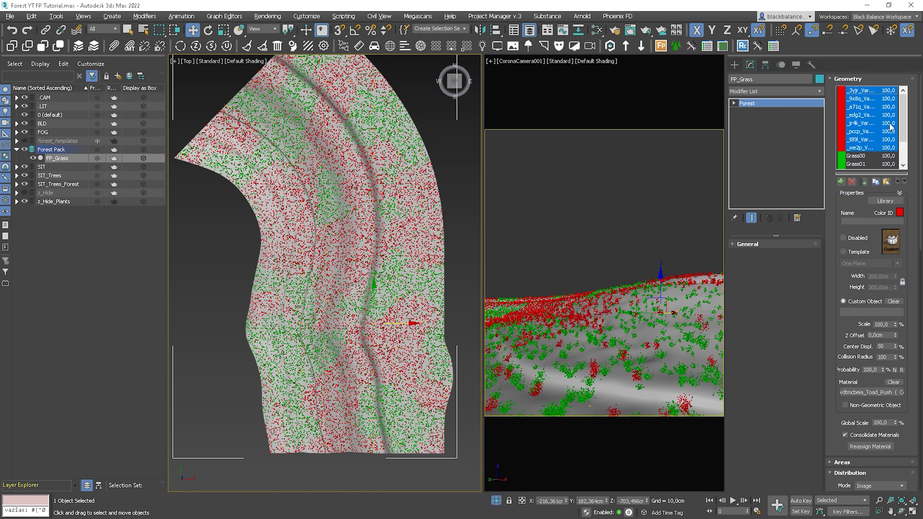
pyautogui.doubleClick(867, 369)
pyautogui.write('80')
pyautogui.press('Return')
pyautogui.write('50')
pyautogui.press('Return')
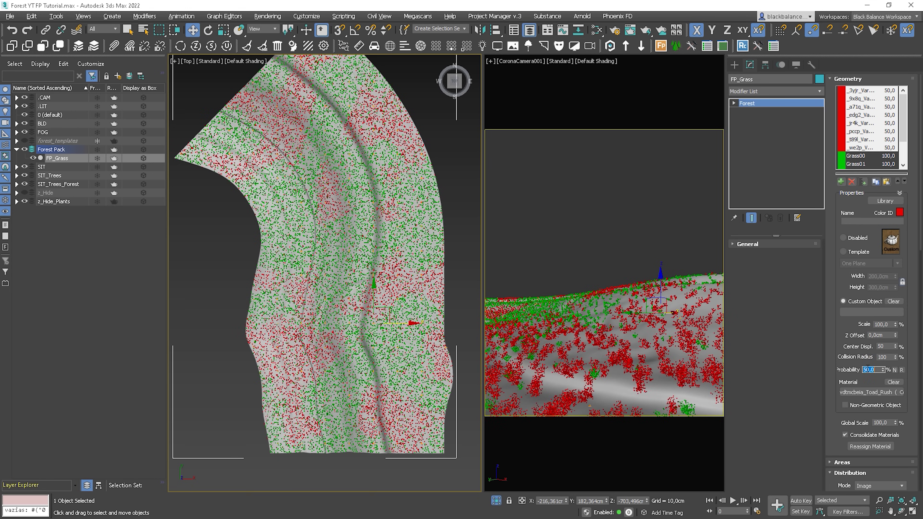
pyautogui.write('0')
pyautogui.press('Return')
pyautogui.write('75')
pyautogui.press('Return')
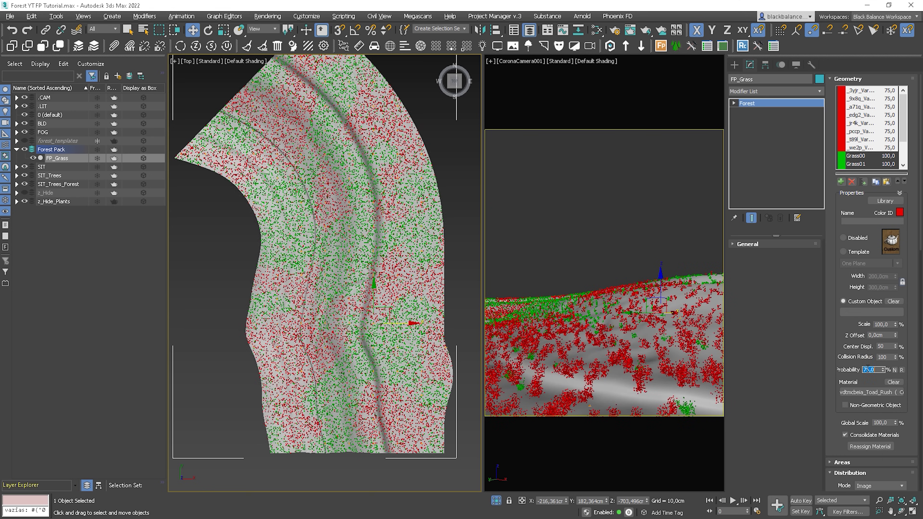
pyautogui.write('80')
pyautogui.press('Return')
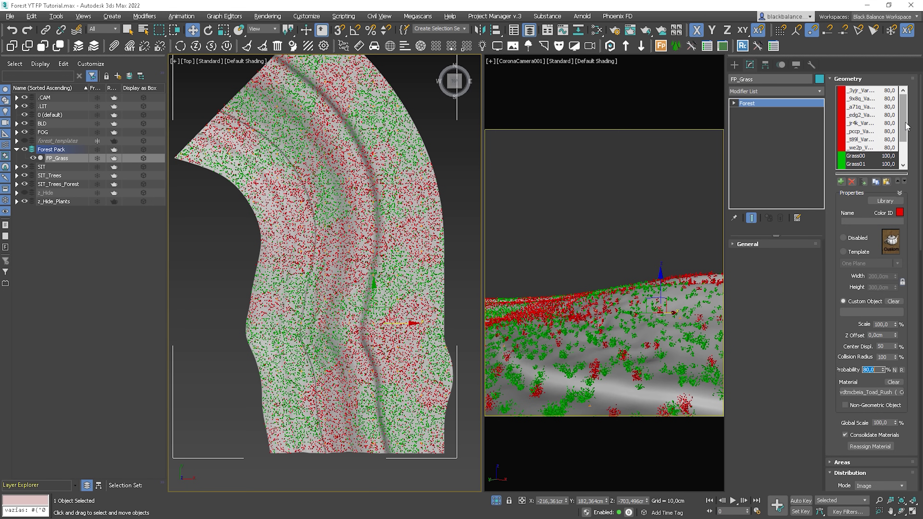
# - Add a new item to the end of the geometry list, give it a blue Color ID and set it to Disabled
pyautogui.scroll(-2, 906, 144)
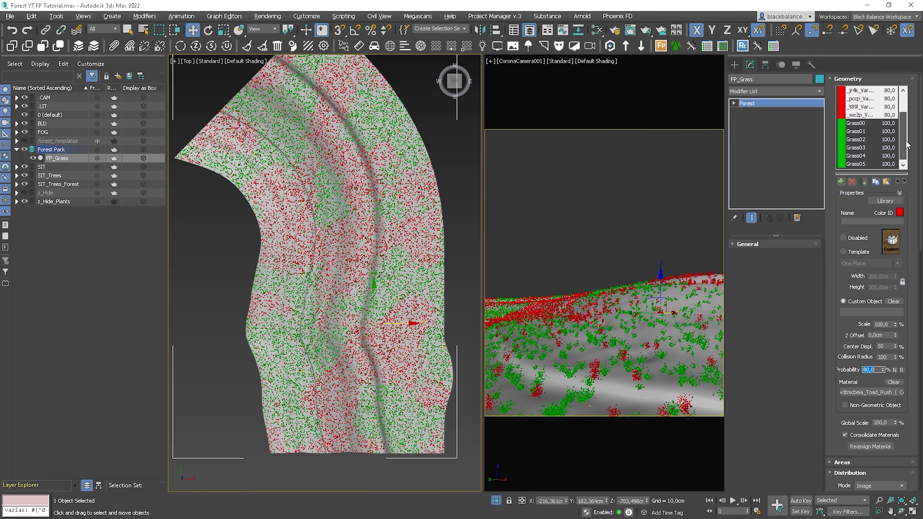
pyautogui.scroll(2, 854, 168)
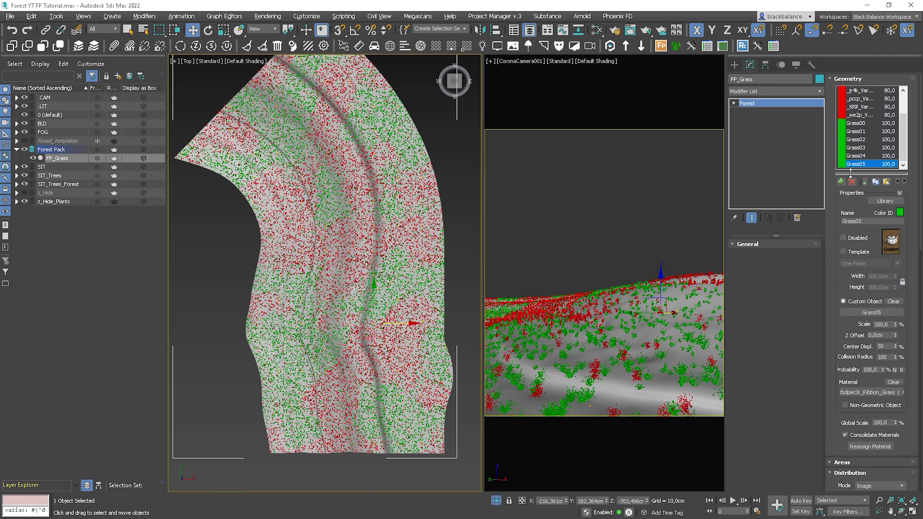
pyautogui.click(841, 181)
pyautogui.scroll(-2, 872, 163)
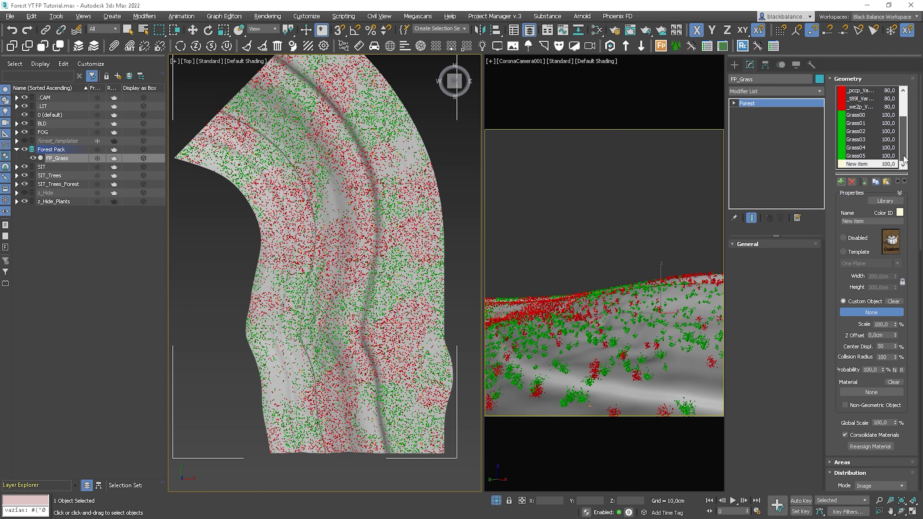
pyautogui.click(900, 213)
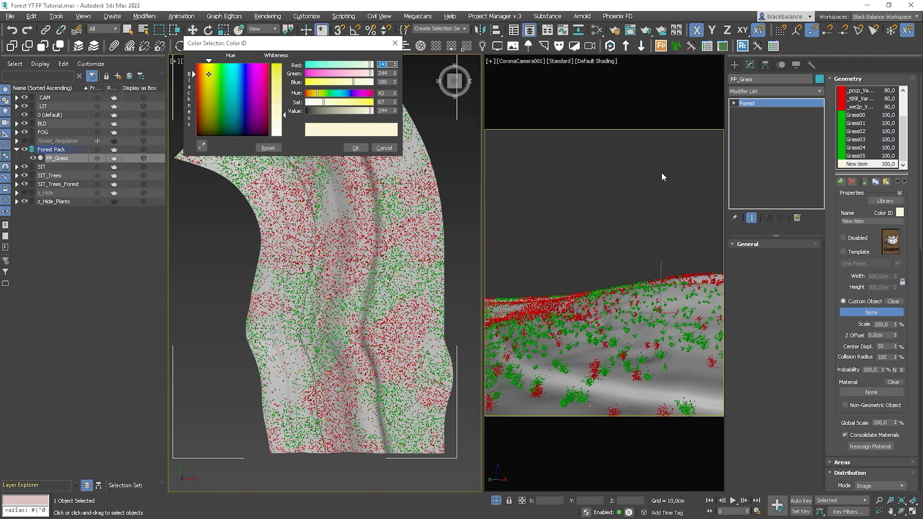
pyautogui.moveTo(324, 65); pyautogui.dragTo(310, 65)
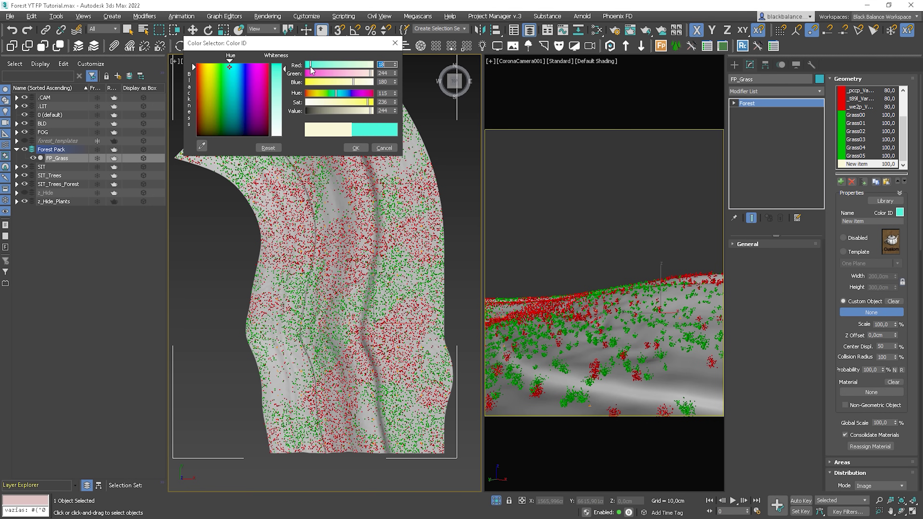
pyautogui.click(337, 73)
pyautogui.click(355, 147)
pyautogui.scroll(-2, 884, 133)
pyautogui.click(843, 238)
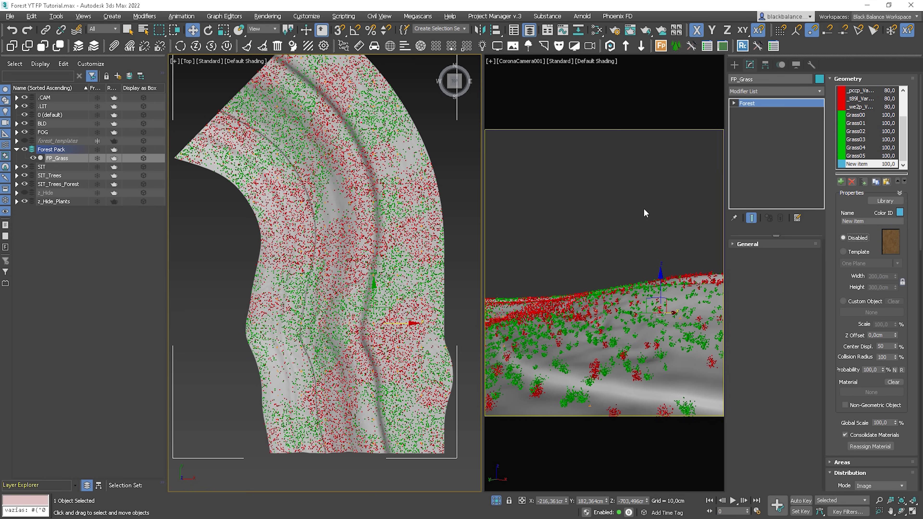
# - Set the probability of all models from _3yjr through Grass05 to 40%
pyautogui.click(889, 157)
pyautogui.scroll(5, 908, 140)
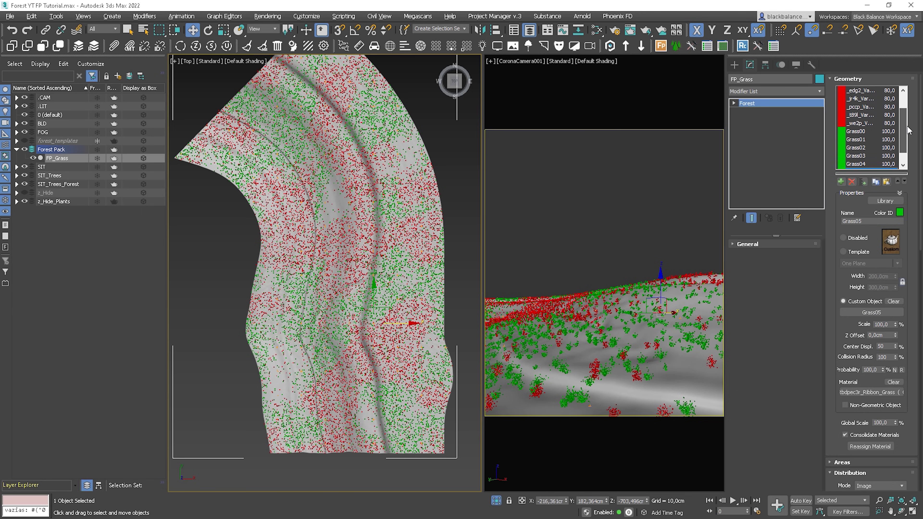
pyautogui.keyDown('shift'); pyautogui.click(864, 95); pyautogui.keyUp('shift')
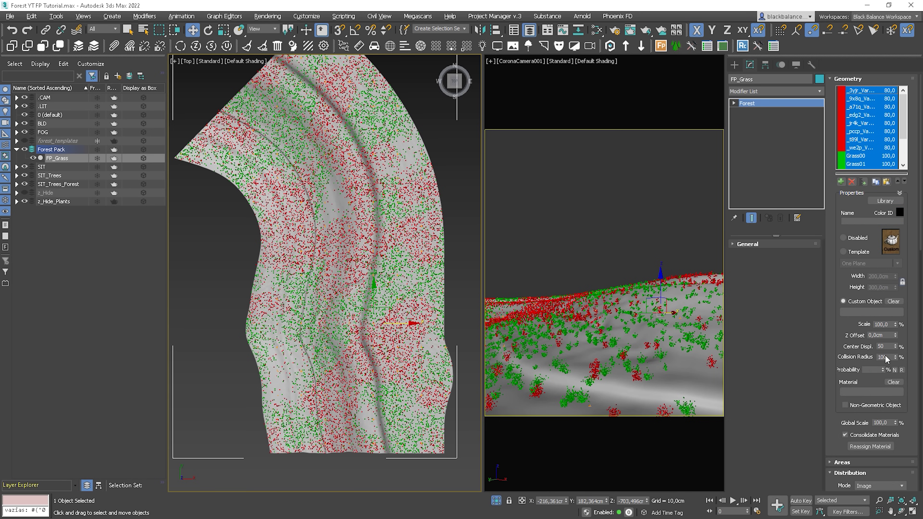
pyautogui.click(874, 371)
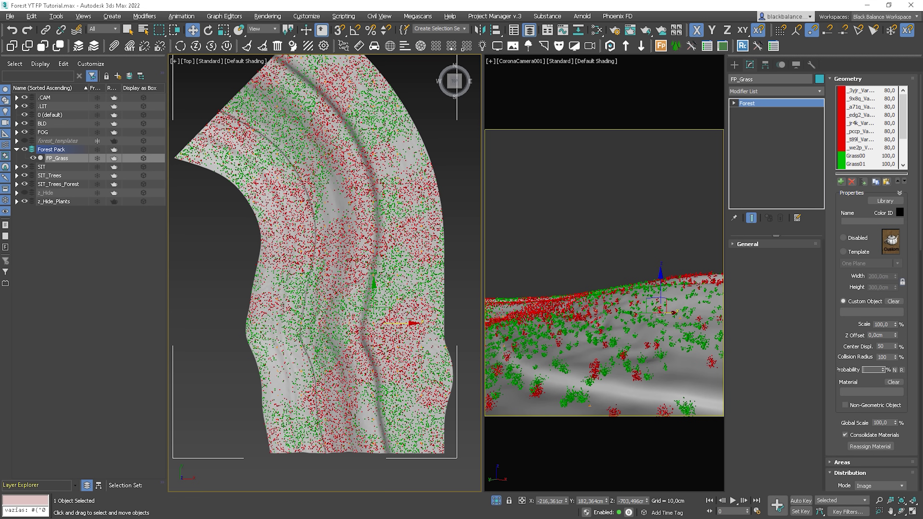
pyautogui.press('Return')
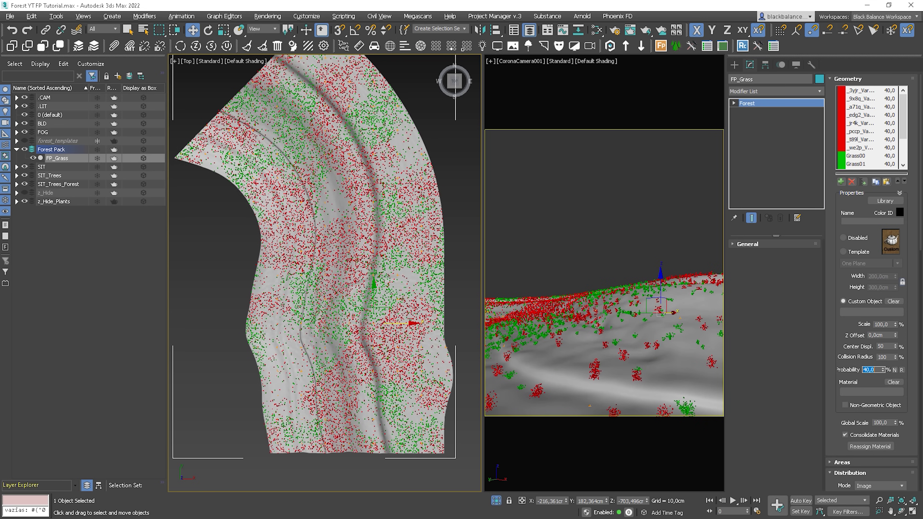
# - Try a probability of 20% for all models from _3yjr through Grass05, ending on 10%
pyautogui.write('20')
pyautogui.press('Return')
pyautogui.write('10')
pyautogui.press('Return')
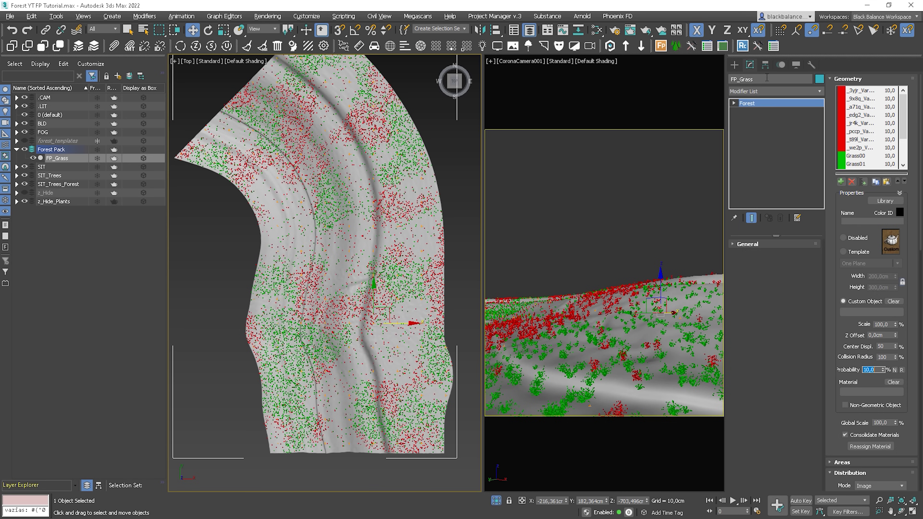
# - Set the surface direction value to 20 so the plants lean away from straight up toward the terrain normal
pyautogui.click(848, 79)
pyautogui.click(748, 319)
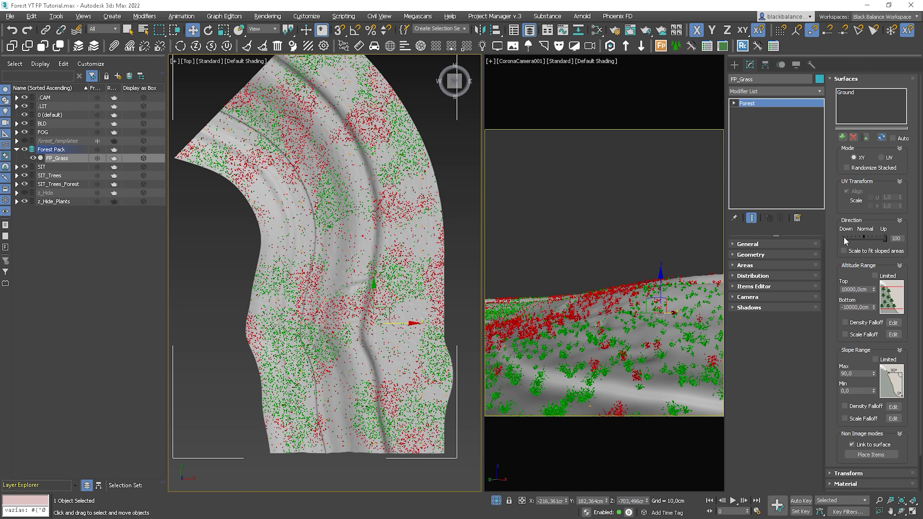
pyautogui.keyDown('alt'); pyautogui.moveTo(406, 382); pyautogui.dragTo(391, 302, button='middle'); pyautogui.keyUp('alt')
pyautogui.scroll(10, 392, 303)
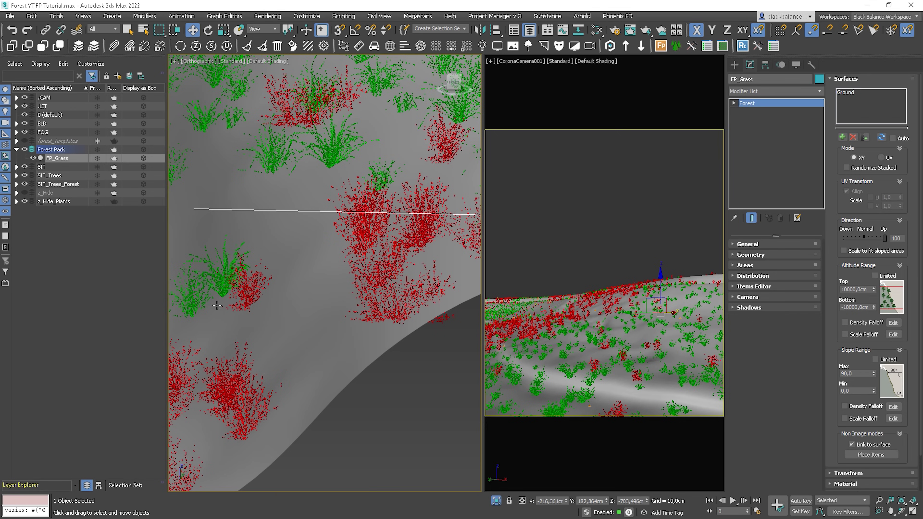
pyautogui.moveTo(884, 238)
pyautogui.mouseDown()
pyautogui.moveTo(834, 242)
pyautogui.moveTo(889, 240)
pyautogui.moveTo(867, 242)
pyautogui.mouseUp()
pyautogui.write('2')
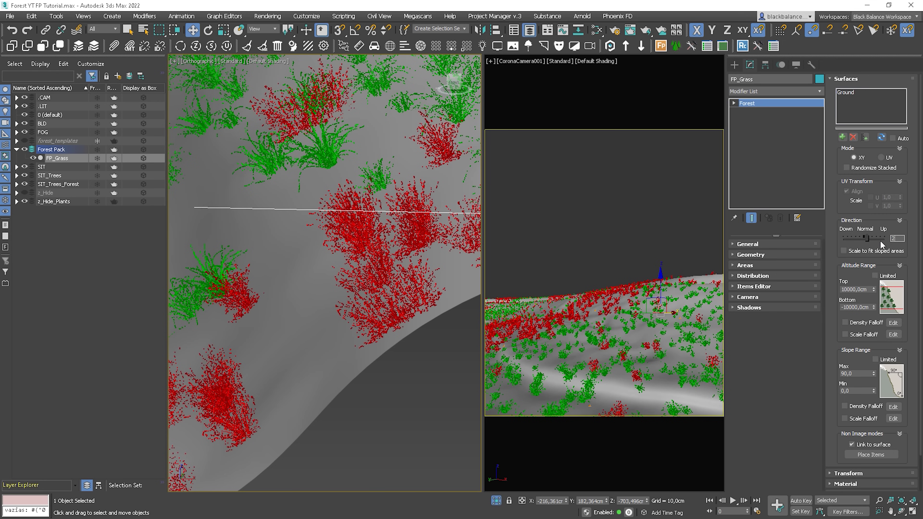
pyautogui.write('0')
pyautogui.press('Return')
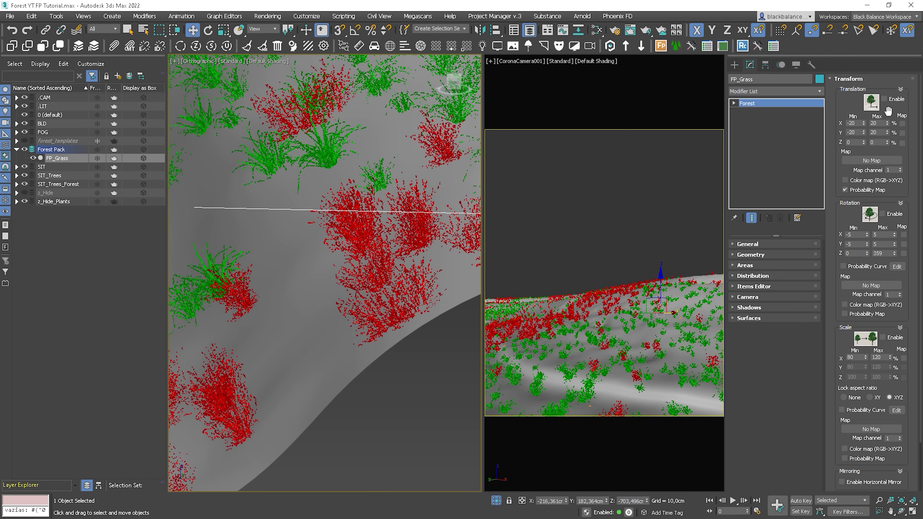
# - Enable random translation with a range of -10 to 10% on both X and Y
pyautogui.click(884, 98)
pyautogui.doubleClick(855, 123)
pyautogui.write('-10')
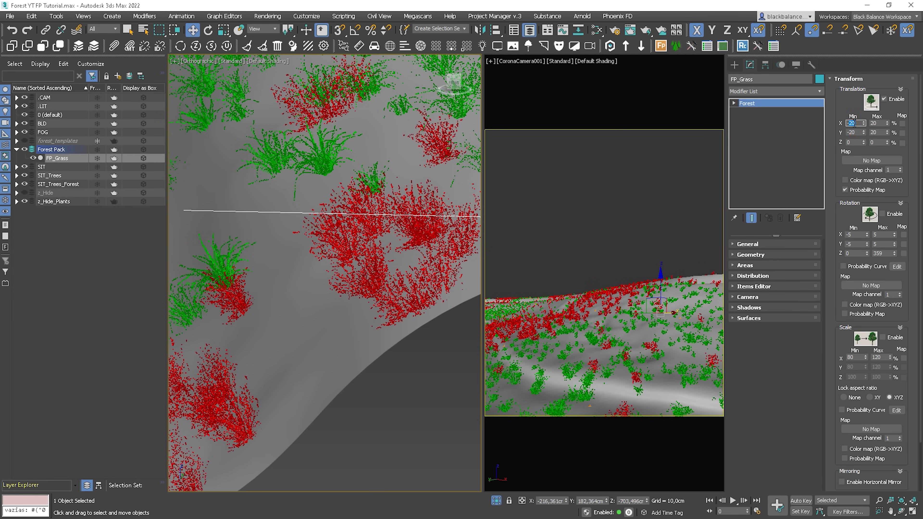
pyautogui.press('Tab')
pyautogui.write('10')
pyautogui.press('Tab')
pyautogui.write('-10')
pyautogui.press('Tab')
pyautogui.write('10')
pyautogui.press('Return')
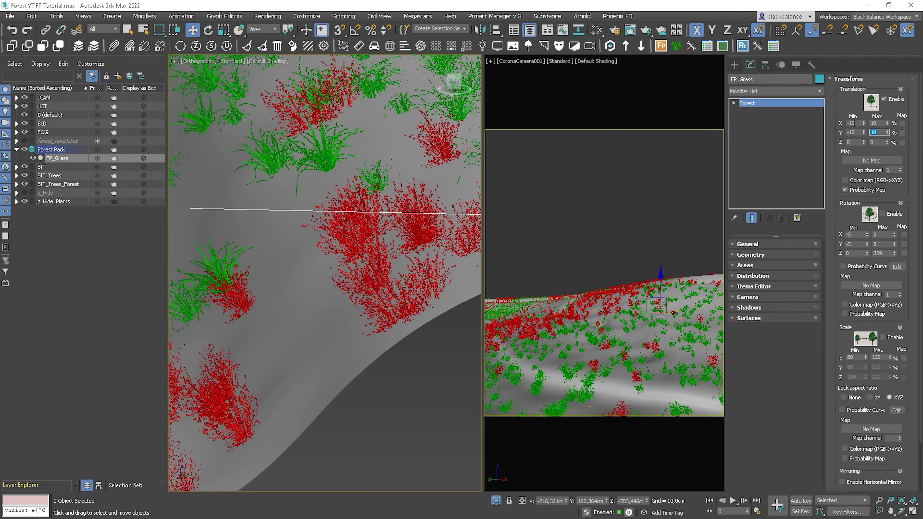
# - Enable random rotation and random scale for the scattered models, keeping their existing ranges
pyautogui.click(883, 214)
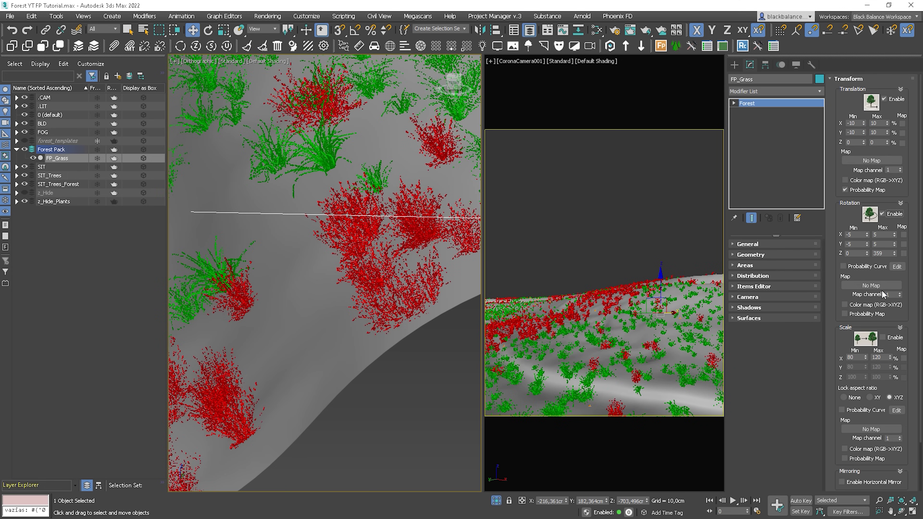
pyautogui.click(885, 338)
pyautogui.press('Tab')
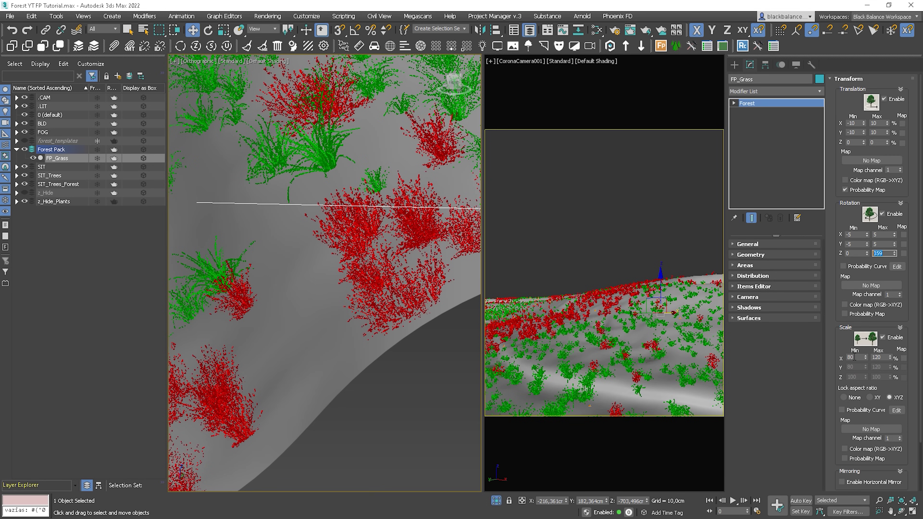
# - Start a Corona interactive render of the camera view and place its window beside the Forest parameters
pyautogui.rightClick(612, 261)
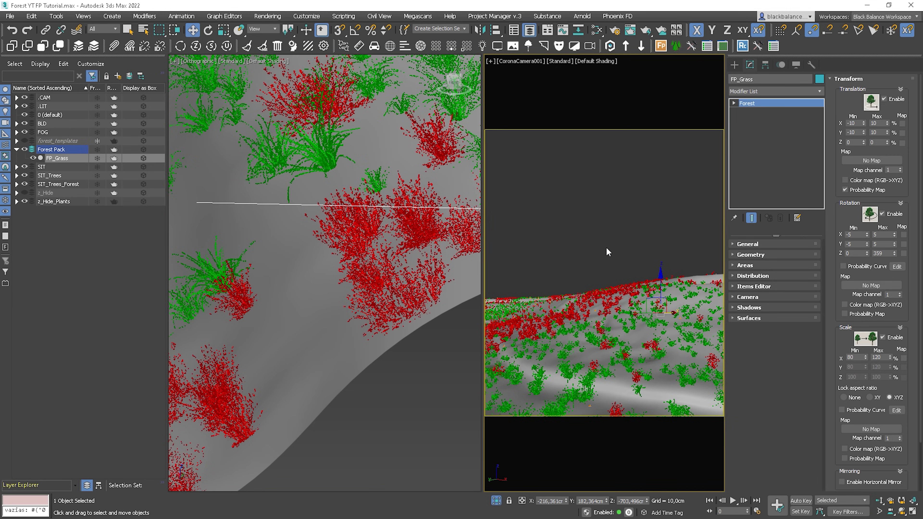
pyautogui.rightClick(606, 247)
pyautogui.click(591, 229)
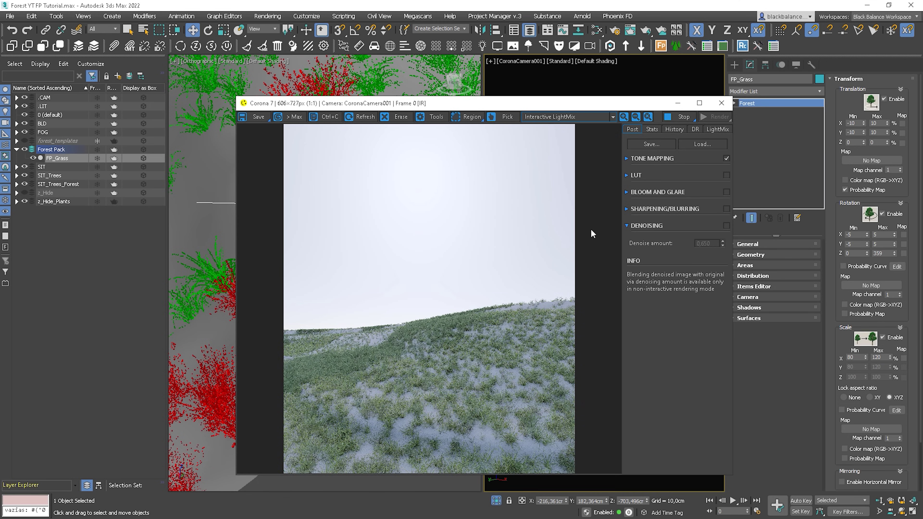
pyautogui.moveTo(562, 107); pyautogui.dragTo(337, 51)
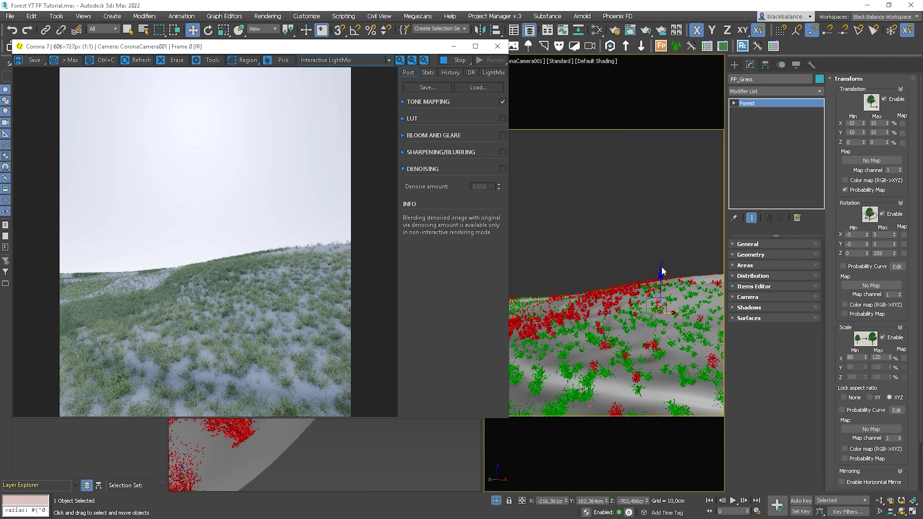
# - Set the distribution density size to 500 cm
pyautogui.click(842, 81)
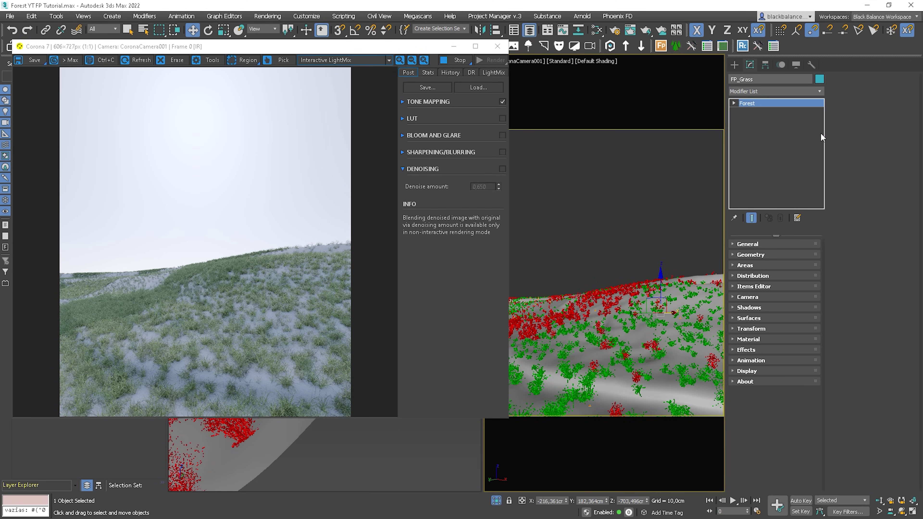
pyautogui.click(753, 276)
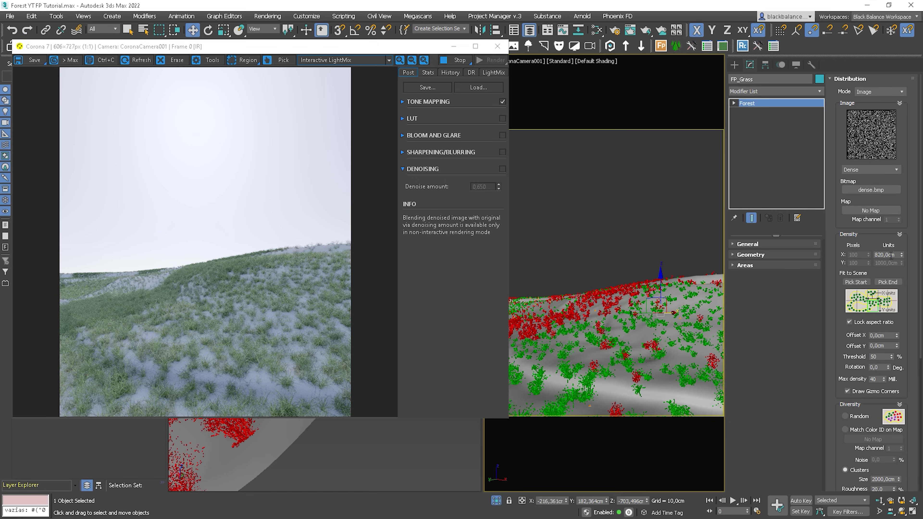
pyautogui.moveTo(903, 257); pyautogui.dragTo(903, 269)
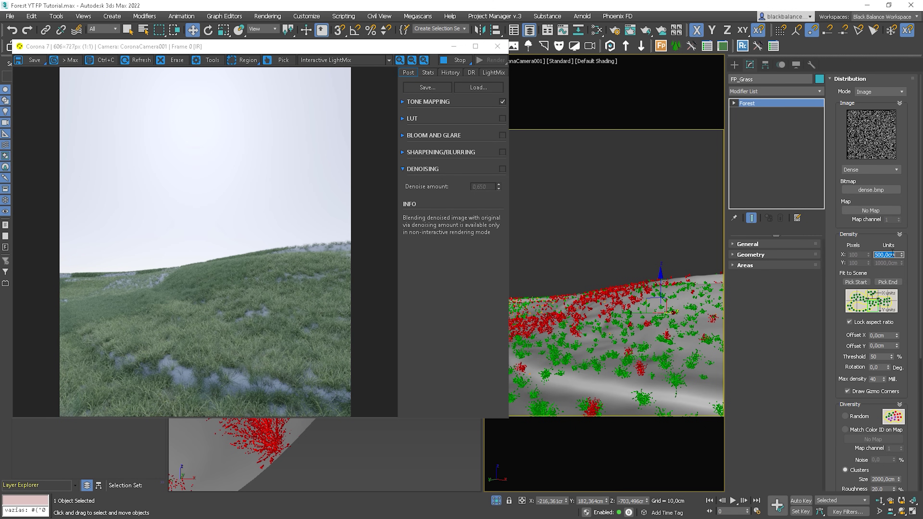
# - Set the Global Scale of the scattered geometry to 40%
pyautogui.click(771, 256)
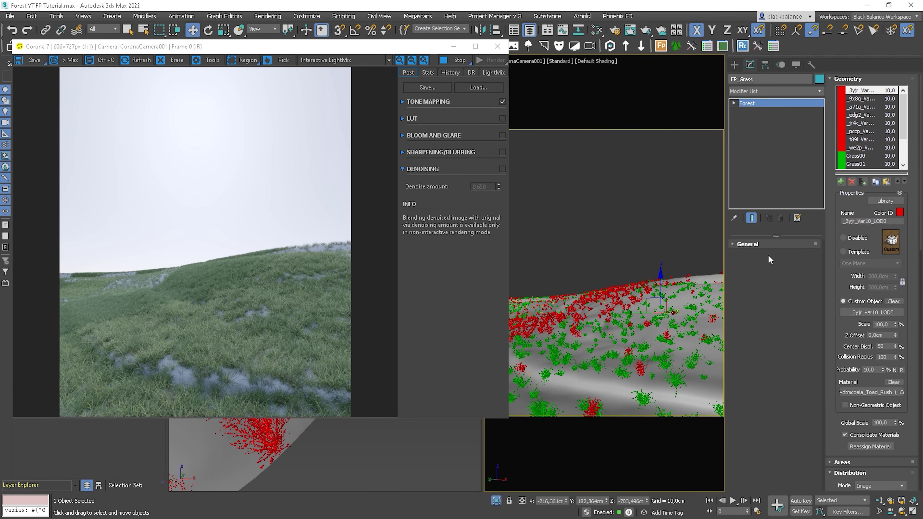
pyautogui.doubleClick(884, 423)
pyautogui.write('40')
pyautogui.press('Return')
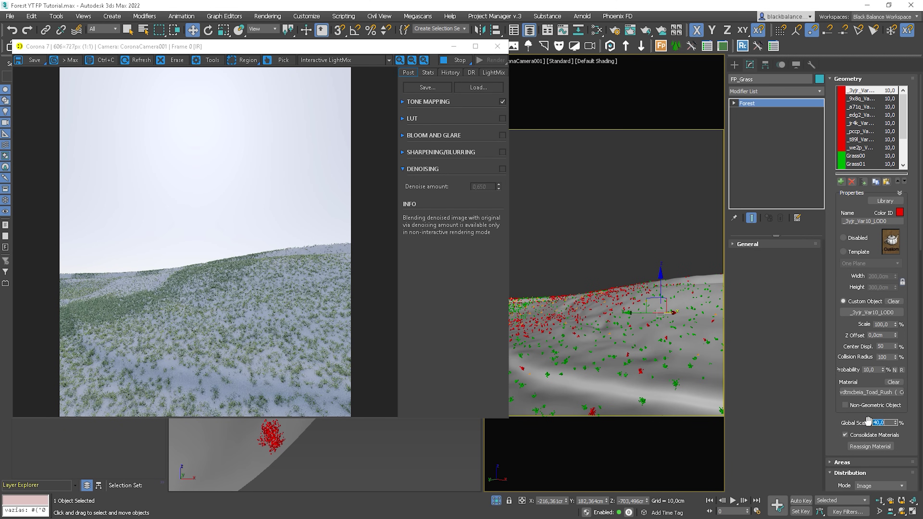
# - Try a diversity cluster size of 200 cm, ending on 120 cm
pyautogui.click(848, 80)
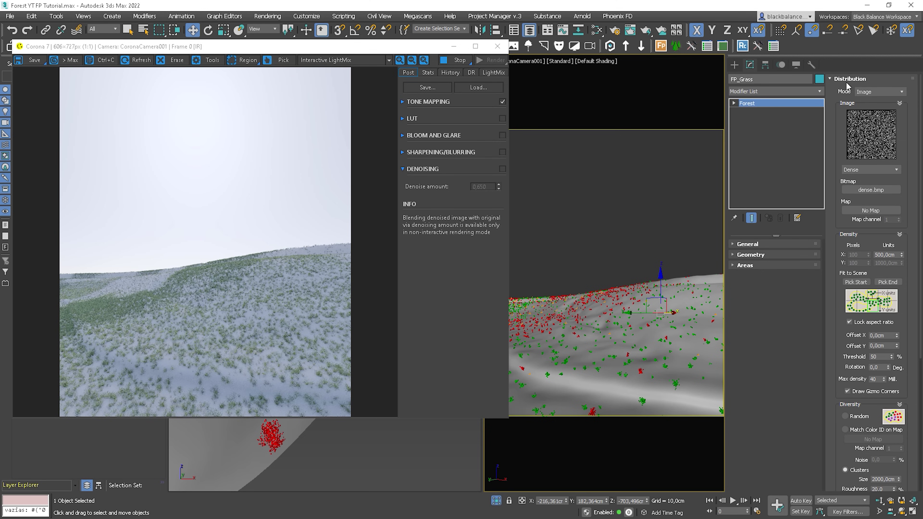
pyautogui.scroll(-5, 912, 342)
pyautogui.doubleClick(882, 386)
pyautogui.write('200')
pyautogui.press('Return')
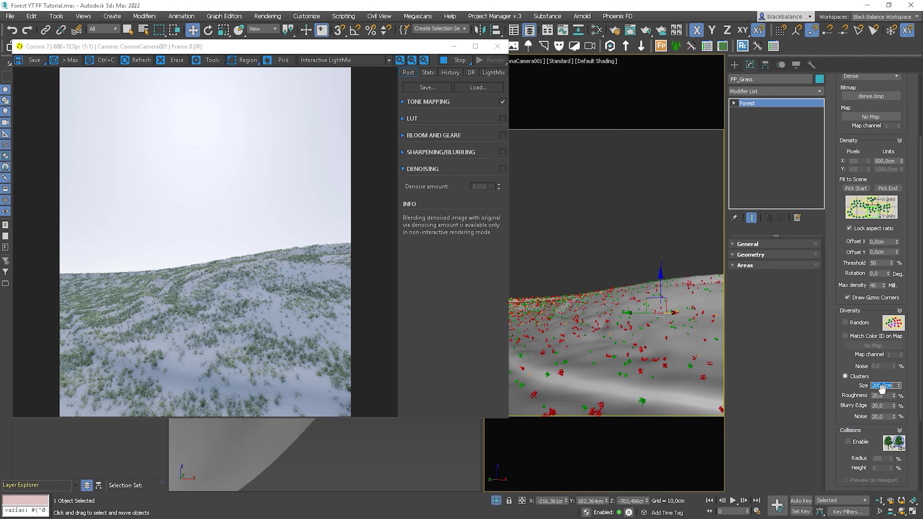
pyautogui.write('12')
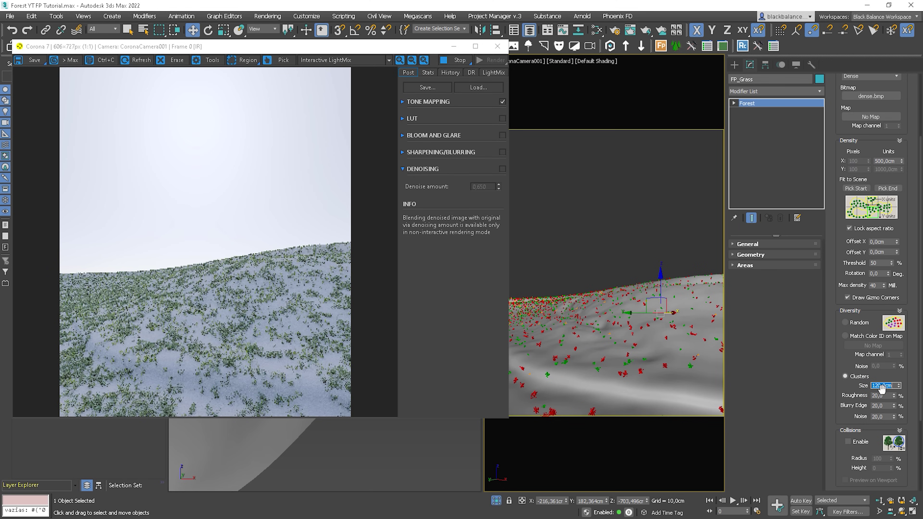
# - Set the distribution density size to 400 cm
pyautogui.doubleClick(889, 161)
pyautogui.write('400')
pyautogui.press('Return')
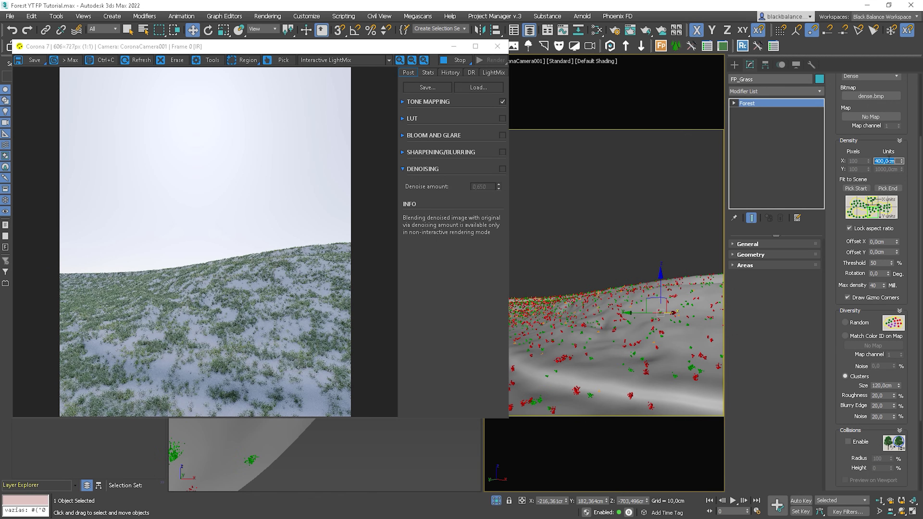
# - Enlarge the geometry list and set the probability of the green models Grass00 through Grass05 to 25%
pyautogui.moveTo(921, 157); pyautogui.dragTo(921, 93)
pyautogui.click(873, 78)
pyautogui.click(770, 255)
pyautogui.click(868, 182)
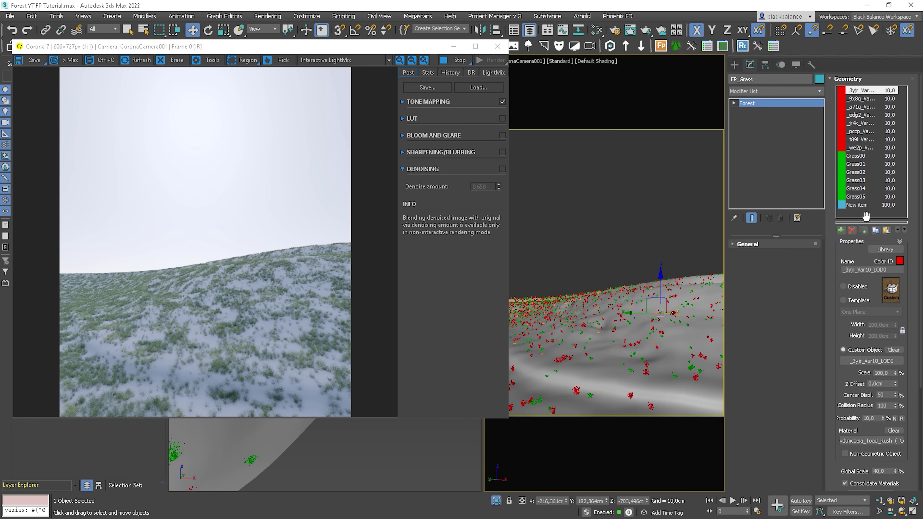
pyautogui.click(862, 197)
pyautogui.keyDown('shift'); pyautogui.click(864, 159); pyautogui.keyUp('shift')
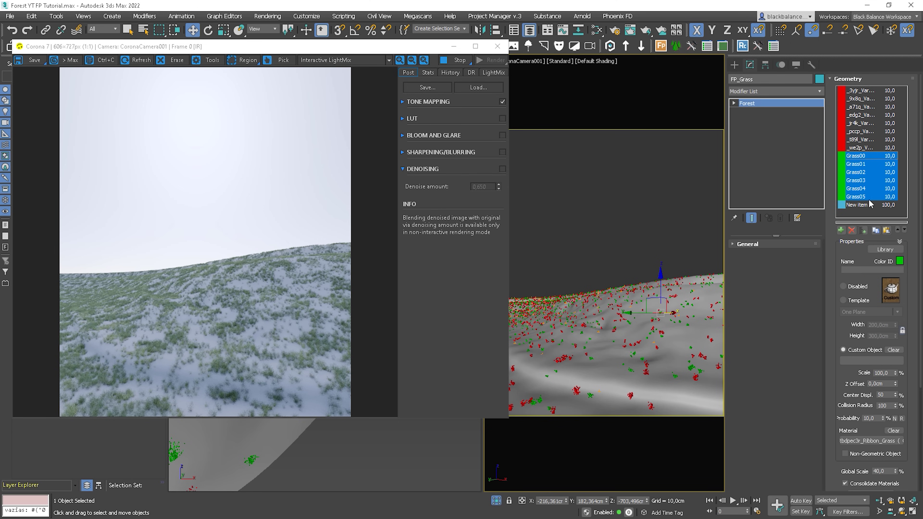
pyautogui.doubleClick(874, 417)
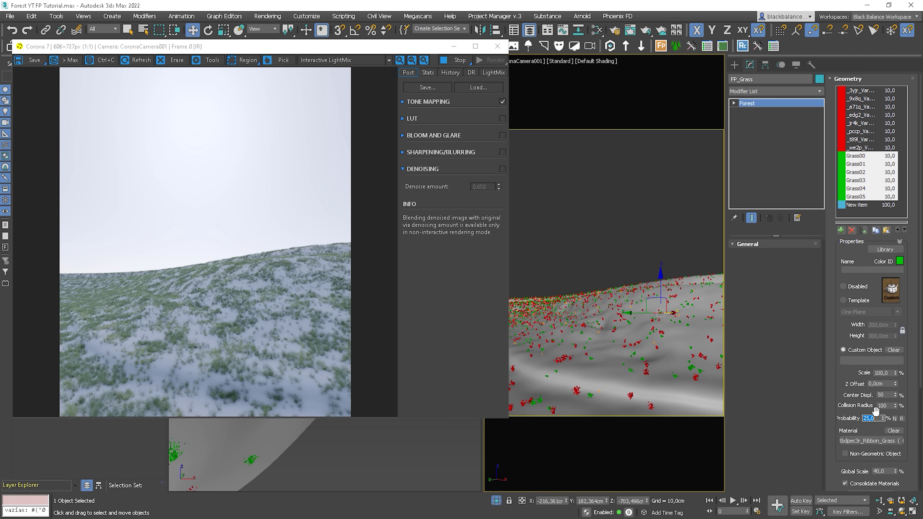
pyautogui.write('25,0')
pyautogui.press('Return')
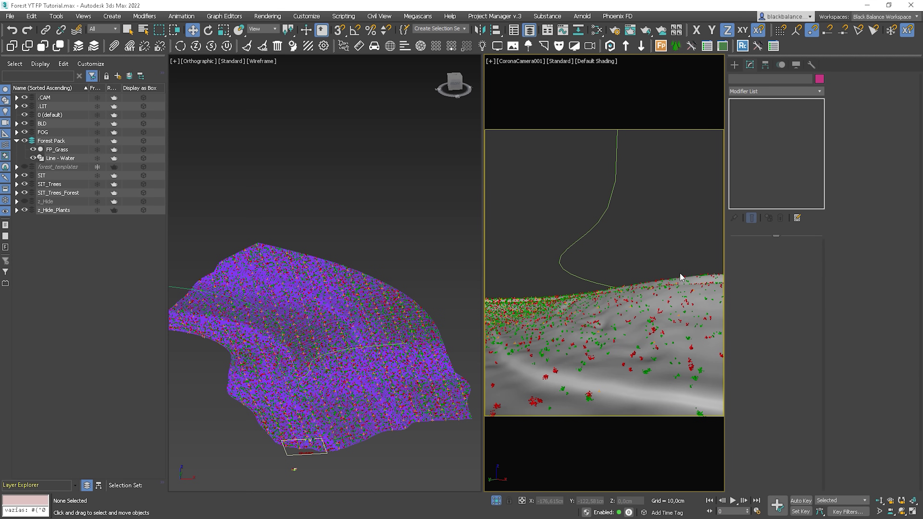
# - Add the Line - Path spline to FP_Grass as an Exclude area with a thickness of about 196.5 cm
pyautogui.click(680, 277)
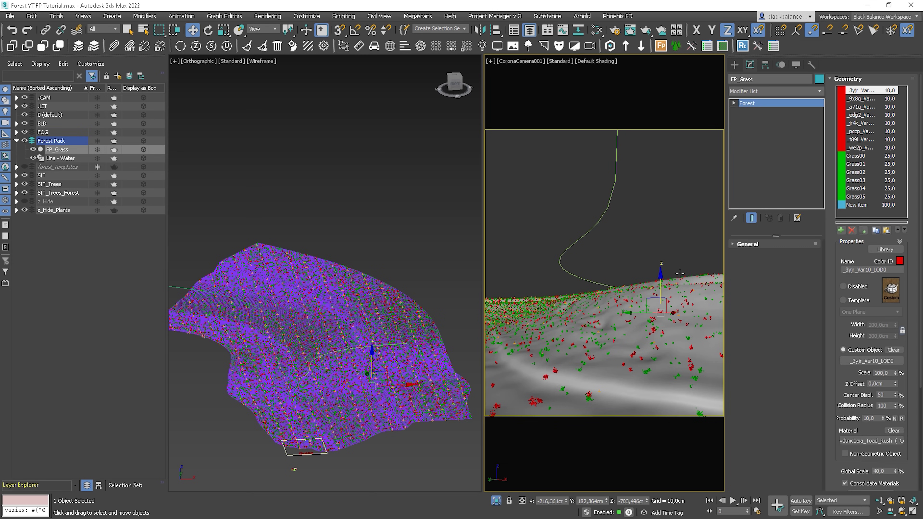
pyautogui.click(842, 79)
pyautogui.click(745, 265)
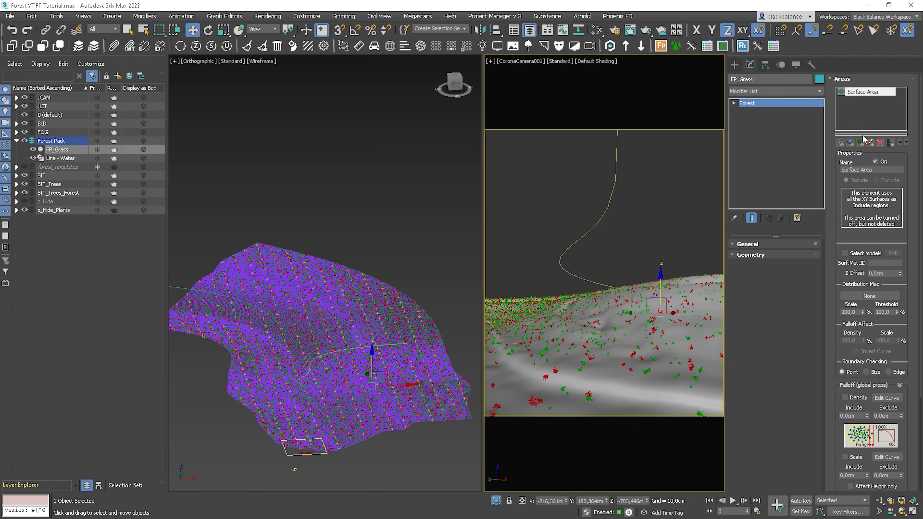
pyautogui.click(840, 143)
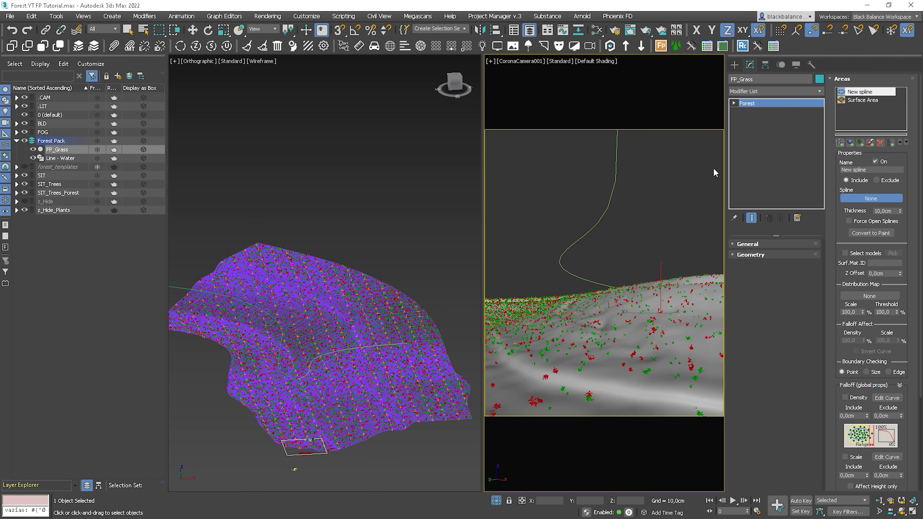
pyautogui.click(615, 190)
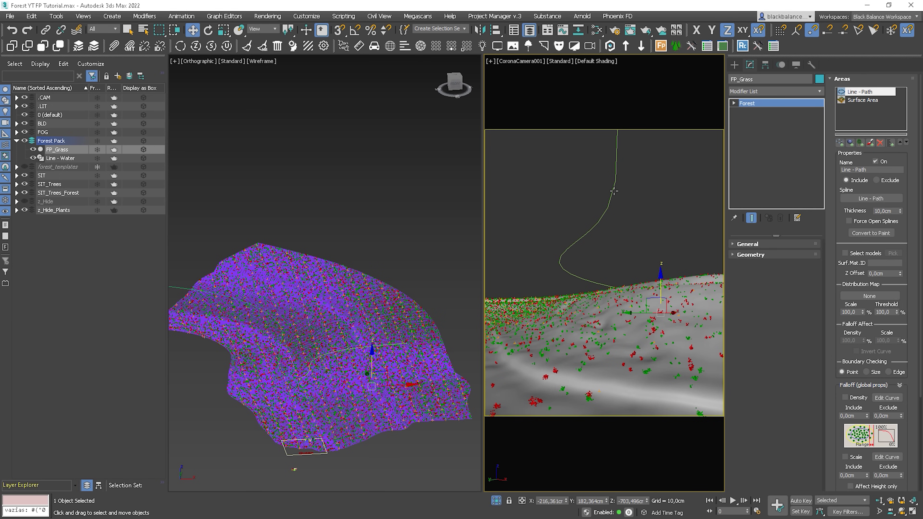
pyautogui.click(877, 180)
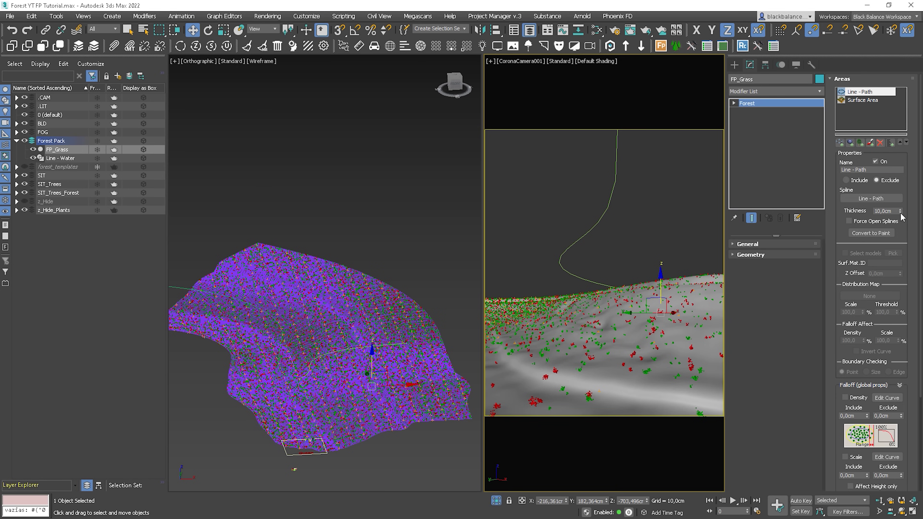
pyautogui.moveTo(900, 212); pyautogui.dragTo(900, 187)
pyautogui.moveTo(801, 33); pyautogui.dragTo(881, 343)
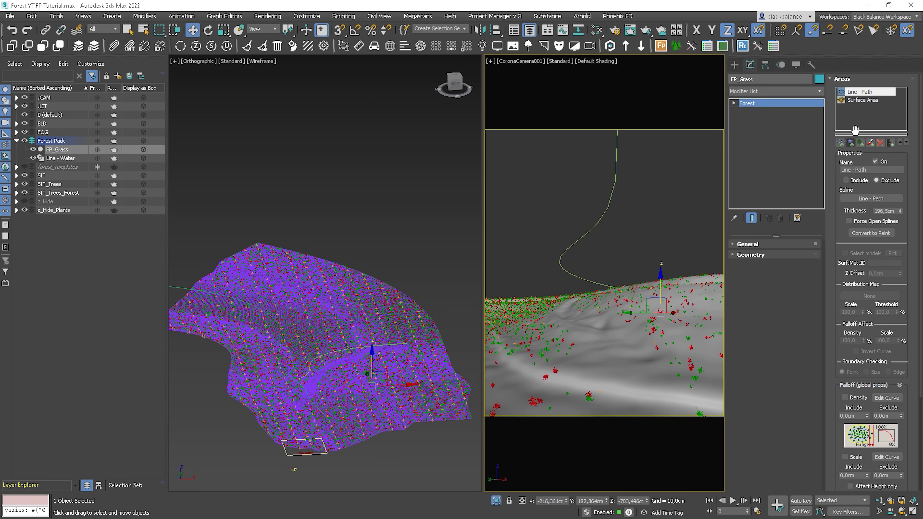
# - Raise the Max items limit of the points-cloud viewport display
pyautogui.click(843, 79)
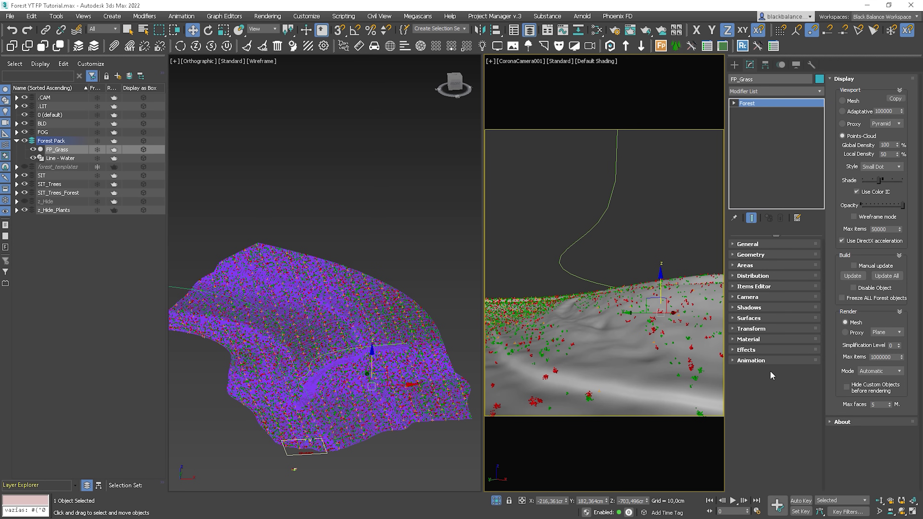
pyautogui.doubleClick(890, 229)
pyautogui.click(843, 79)
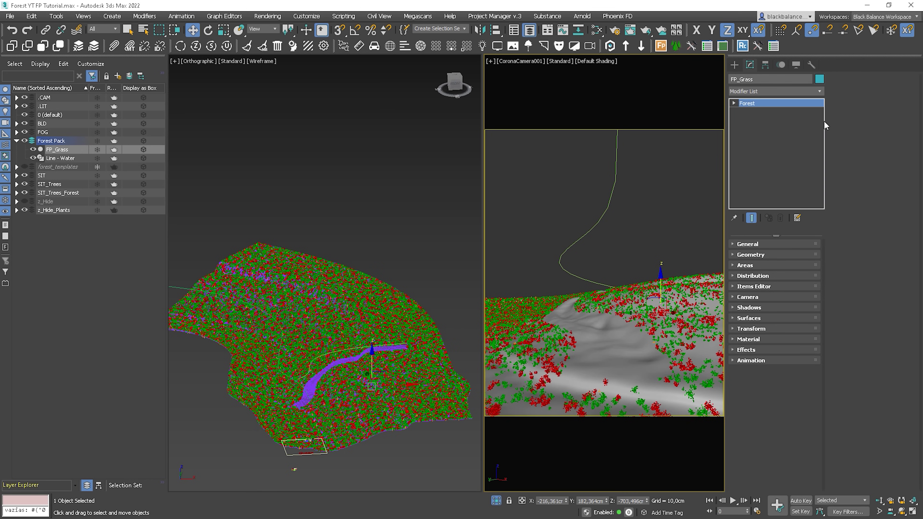
# - Set the thickness of the Line - Path exclude area to 100 cm
pyautogui.click(760, 267)
pyautogui.moveTo(901, 210); pyautogui.dragTo(887, 218)
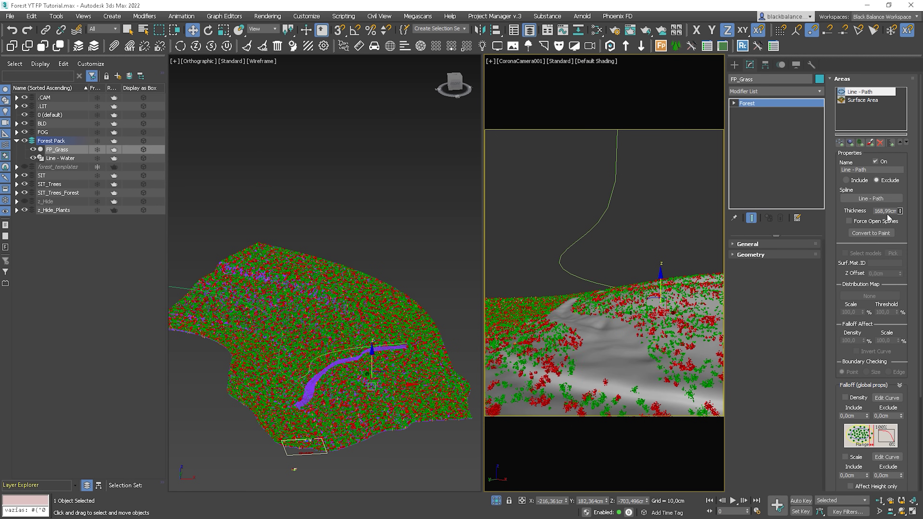
pyautogui.doubleClick(888, 210)
pyautogui.write('1')
pyautogui.press('Return')
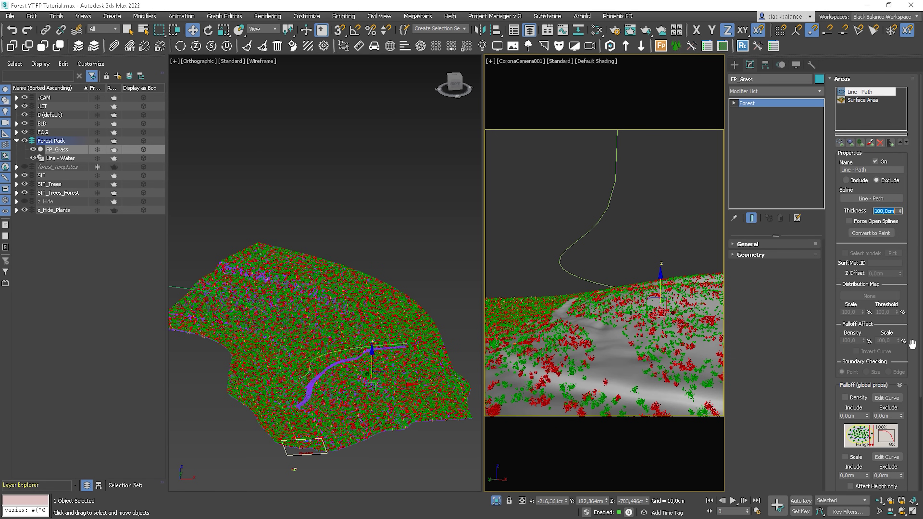
# - Enable density falloff for the FP_Grass areas, open its curve and set the Exclude falloff distance to 300 cm
pyautogui.scroll(-3, 898, 303)
pyautogui.click(857, 337)
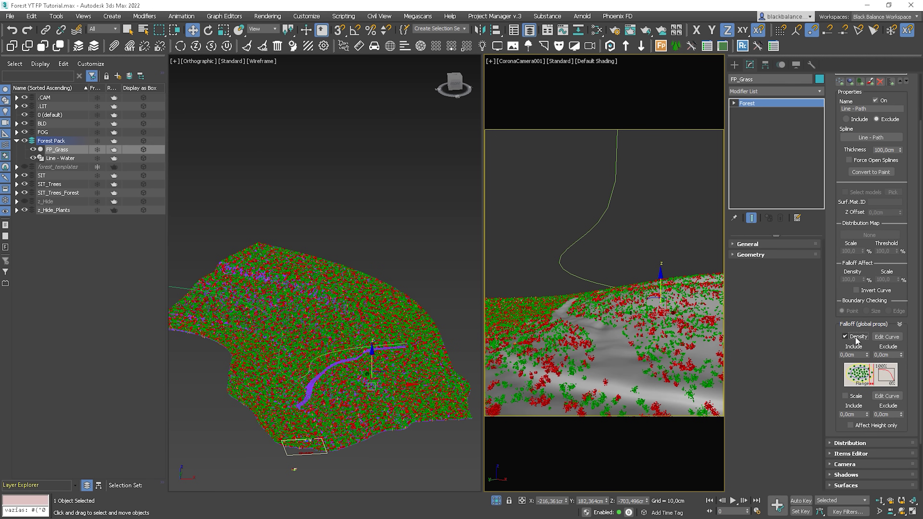
pyautogui.click(889, 338)
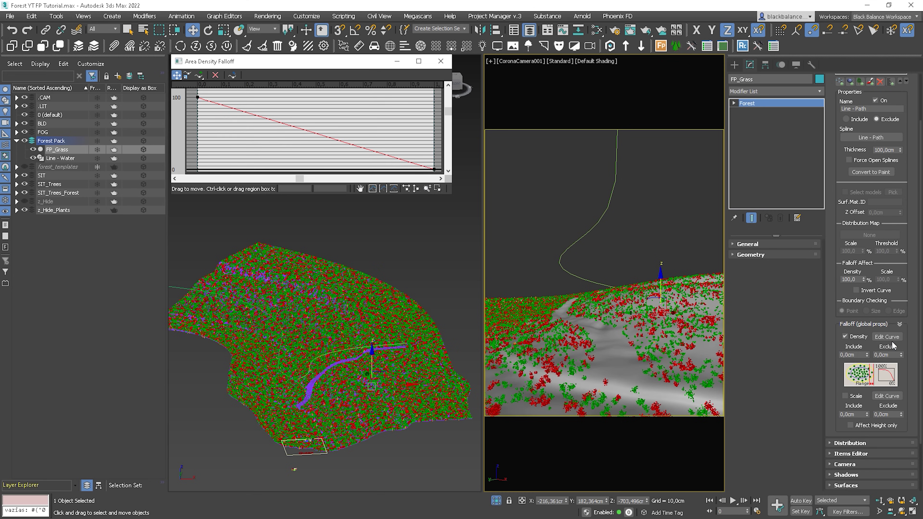
pyautogui.click(889, 356)
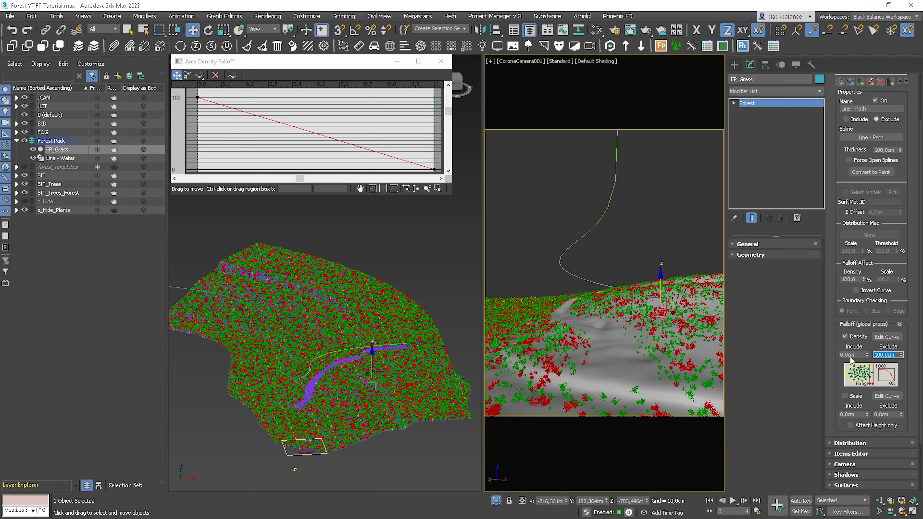
pyautogui.write('200')
pyautogui.press('Return')
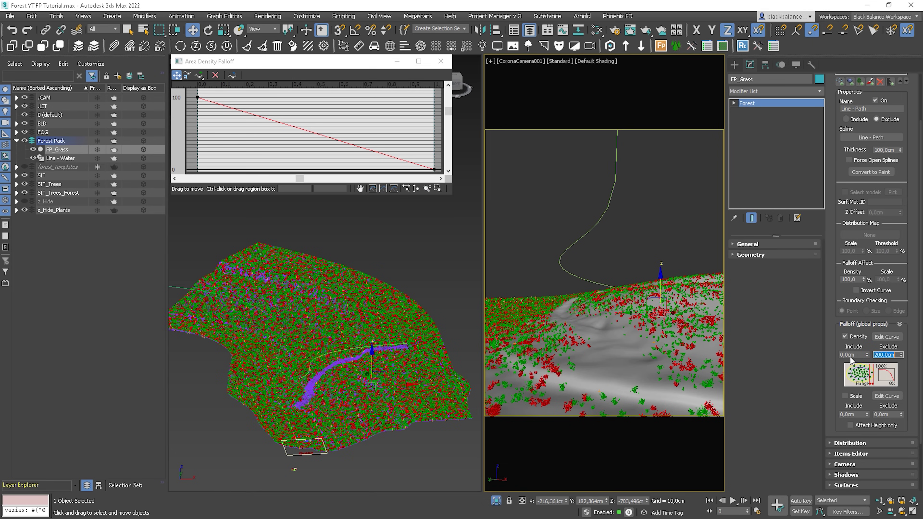
pyautogui.write('300')
pyautogui.press('Return')
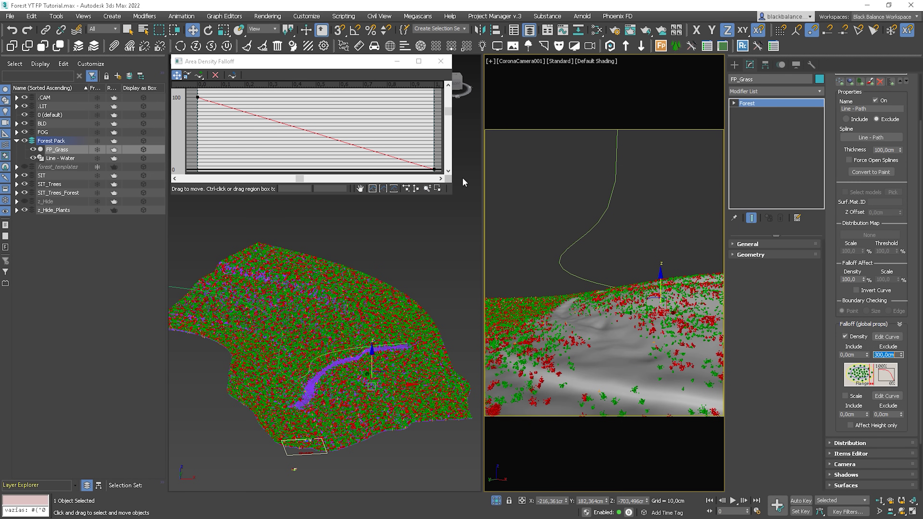
# - Convert the end point of the Area Density Falloff curve to Bezier and bow the curve upward
pyautogui.rightClick(434, 169)
pyautogui.click(467, 196)
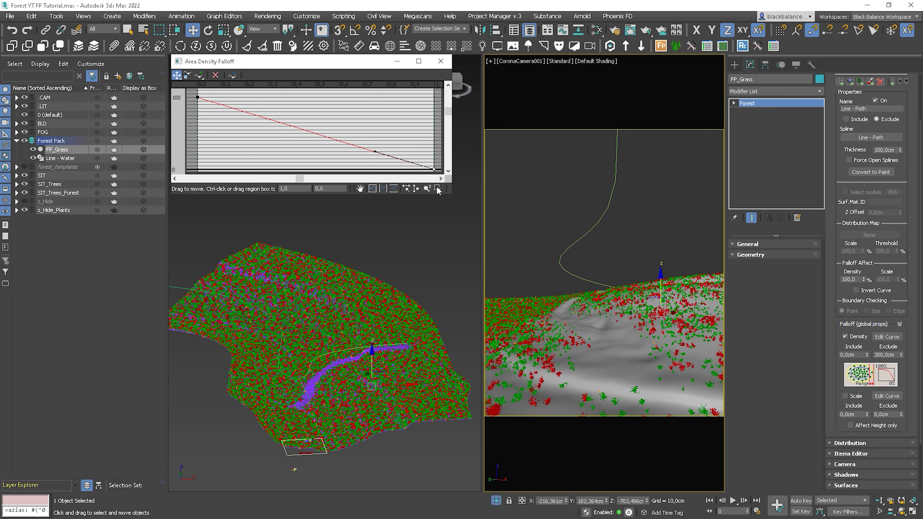
pyautogui.moveTo(373, 151); pyautogui.dragTo(410, 109)
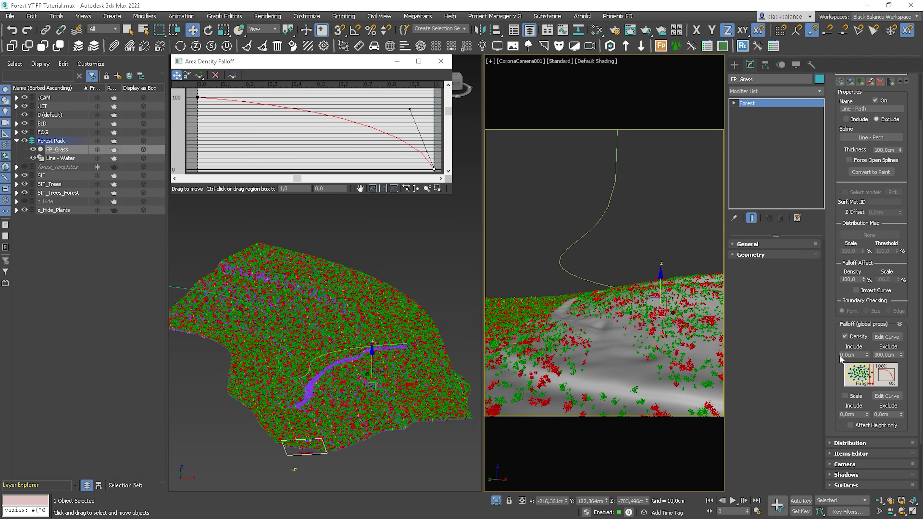
# - Enable scale falloff for the FP_Grass areas with an Exclude distance of 100 cm
pyautogui.click(851, 396)
pyautogui.click(889, 415)
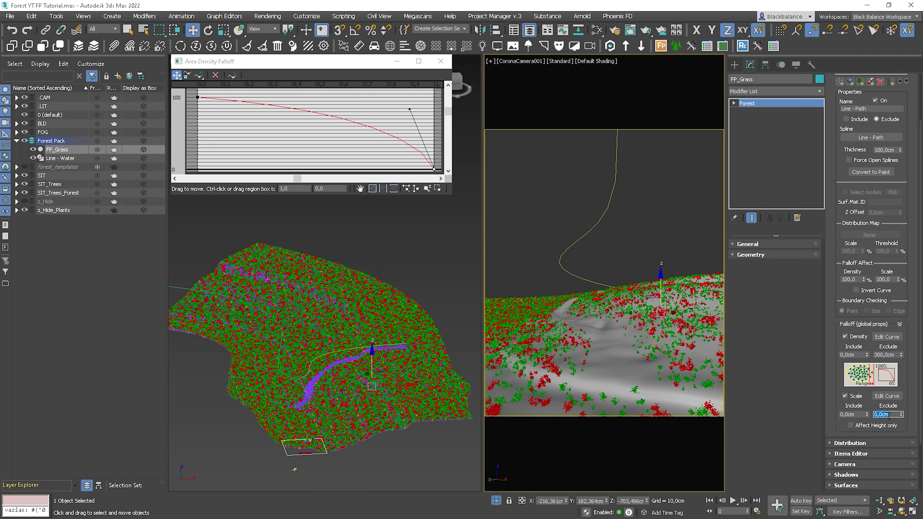
pyautogui.write('100')
pyautogui.press('Return')
# - Shape the Area Scale Falloff curve as an upward-bowed Bezier with its end point at 70, and close both curve editors
pyautogui.click(887, 396)
pyautogui.moveTo(431, 168); pyautogui.dragTo(386, 104)
pyautogui.rightClick(434, 133)
pyautogui.click(470, 161)
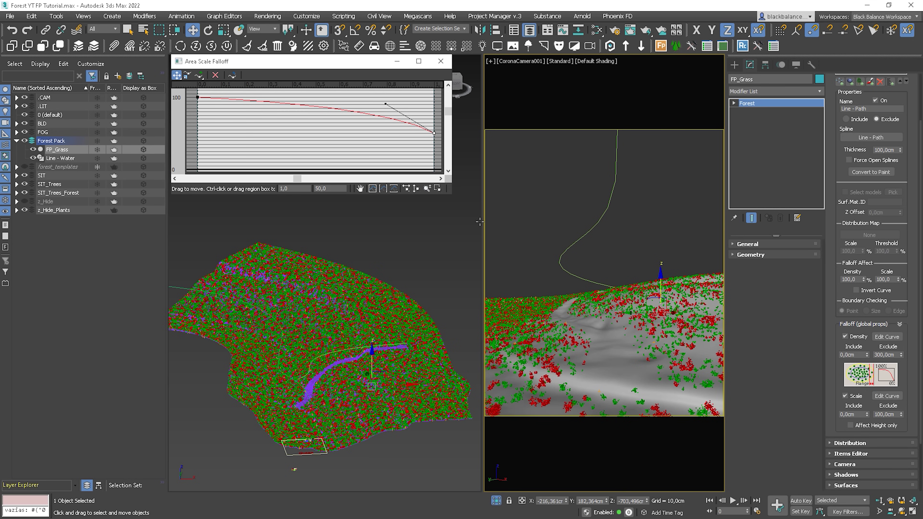
pyautogui.moveTo(331, 188); pyautogui.dragTo(273, 190)
pyautogui.write('0')
pyautogui.press('Return')
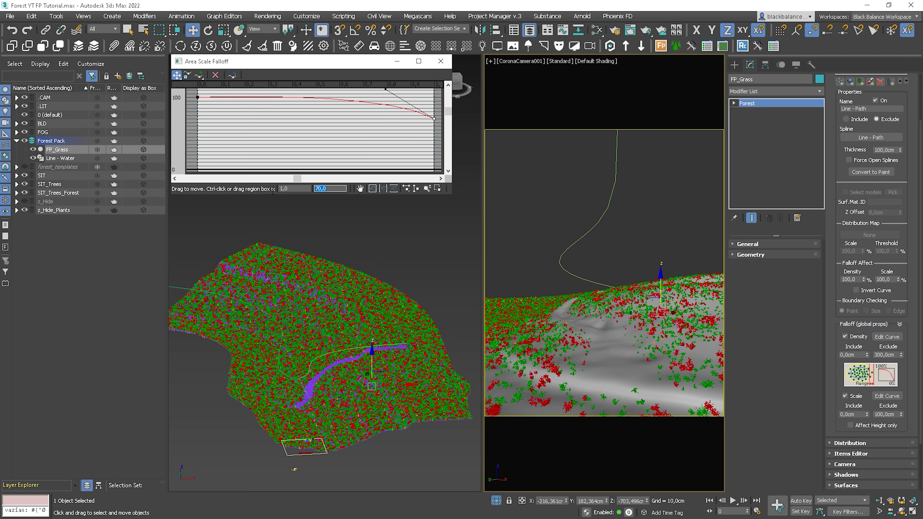
pyautogui.click(440, 62)
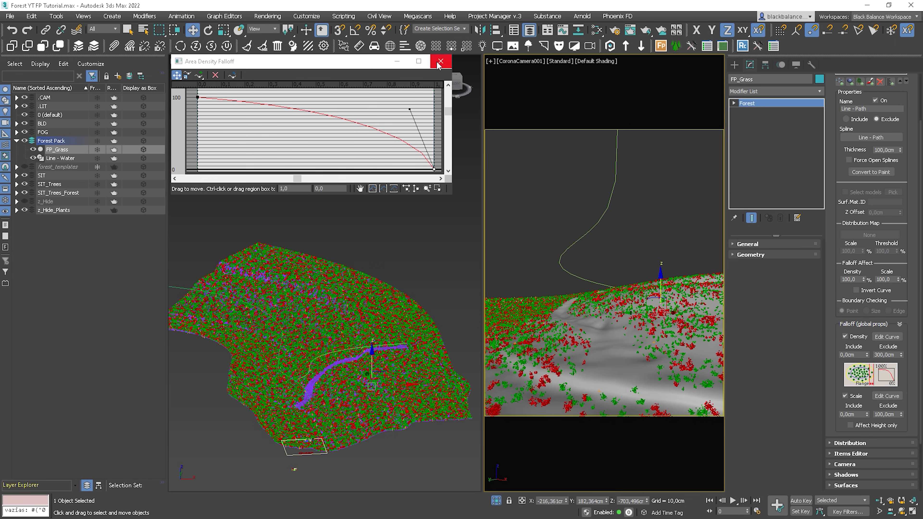
pyautogui.click(440, 61)
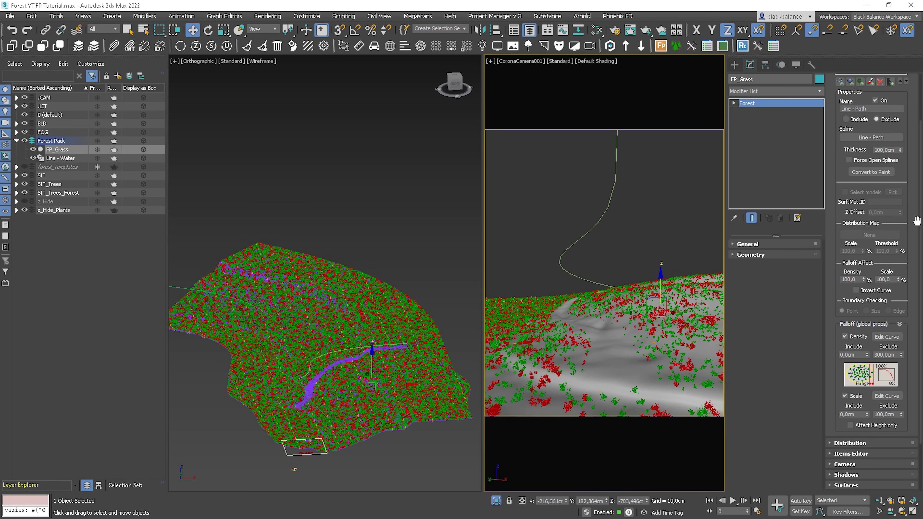
# - Add the Line - Water spline to FP_Grass as an Exclude area
pyautogui.scroll(3, 903, 256)
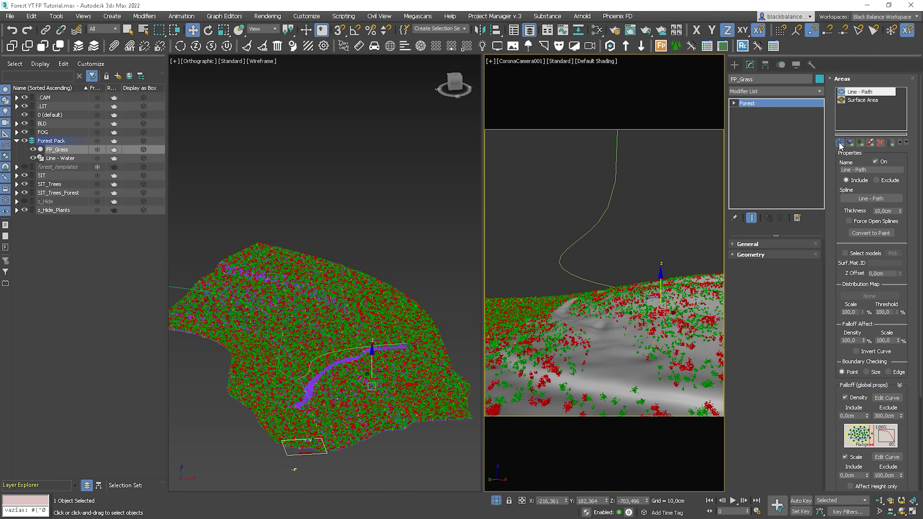
pyautogui.click(840, 143)
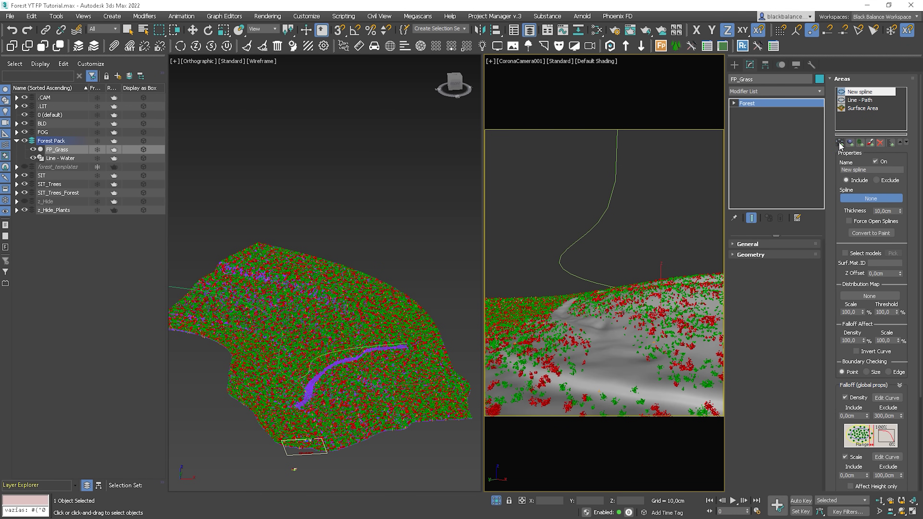
pyautogui.click(178, 287)
pyautogui.click(888, 181)
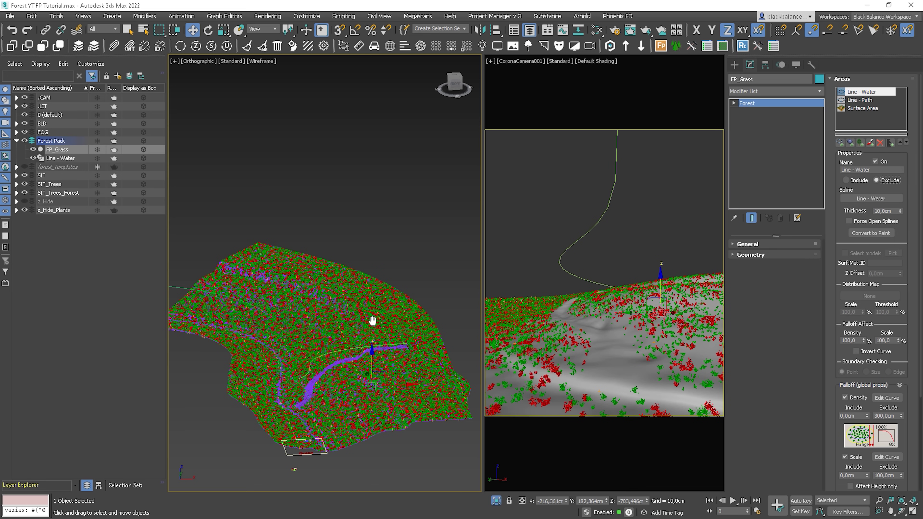
# - Set the thickness of the Line - Water exclude area to 450 cm, checking its width in a top view
pyautogui.press('t')
pyautogui.scroll(5, 322, 358)
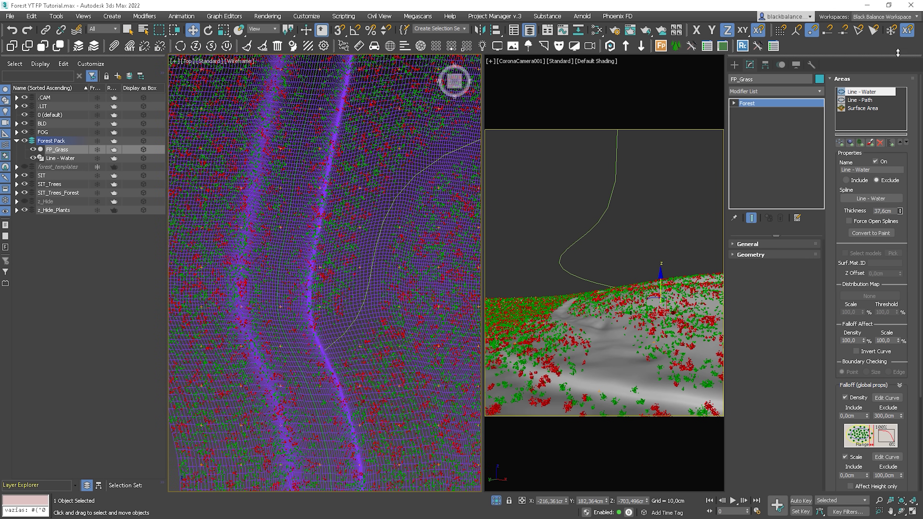
pyautogui.moveTo(900, 210)
pyautogui.mouseDown()
pyautogui.moveTo(900, 200)
pyautogui.moveTo(894, 213)
pyautogui.mouseUp()
pyautogui.write('300')
pyautogui.press('Return')
pyautogui.write('400')
pyautogui.press('Return')
pyautogui.write('500')
pyautogui.press('Return')
pyautogui.write('450')
pyautogui.press('Return')
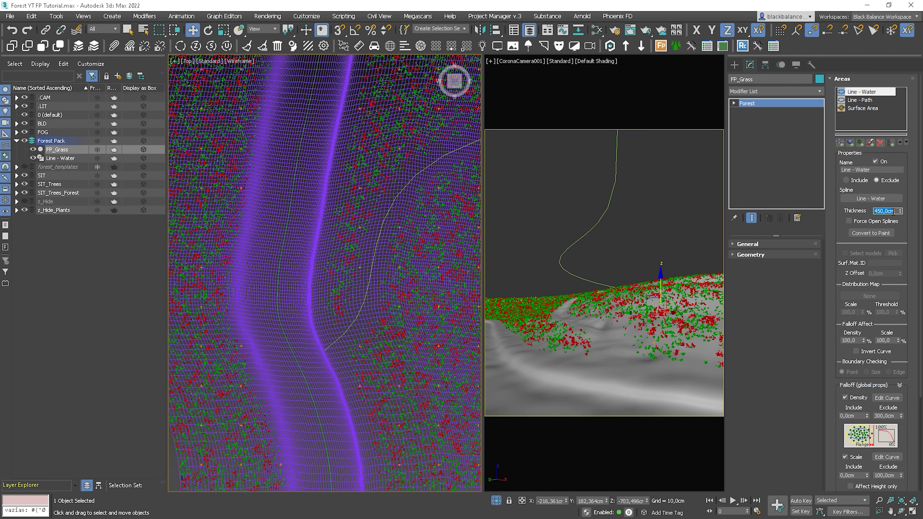
# - Turn the density and scale falloff off and on again to compare their effect on the grass edges
pyautogui.click(855, 396)
pyautogui.click(855, 397)
pyautogui.click(855, 396)
pyautogui.click(855, 396)
pyautogui.click(847, 459)
pyautogui.click(848, 460)
pyautogui.click(672, 253)
pyautogui.rightClick(672, 253)
pyautogui.click(656, 231)
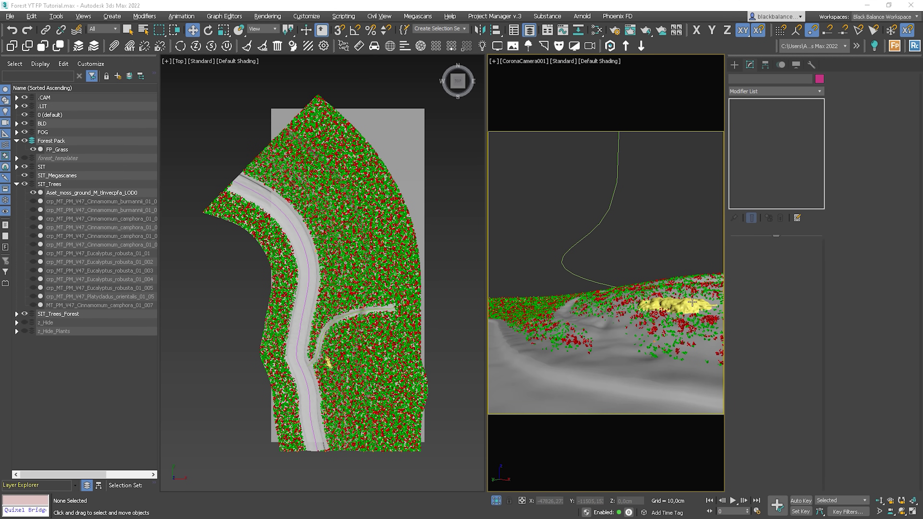
# - Add the Aset_moss_ground mesh to FP_Grass as an excluding object area and accept enabling Camera clipping
pyautogui.click(693, 272)
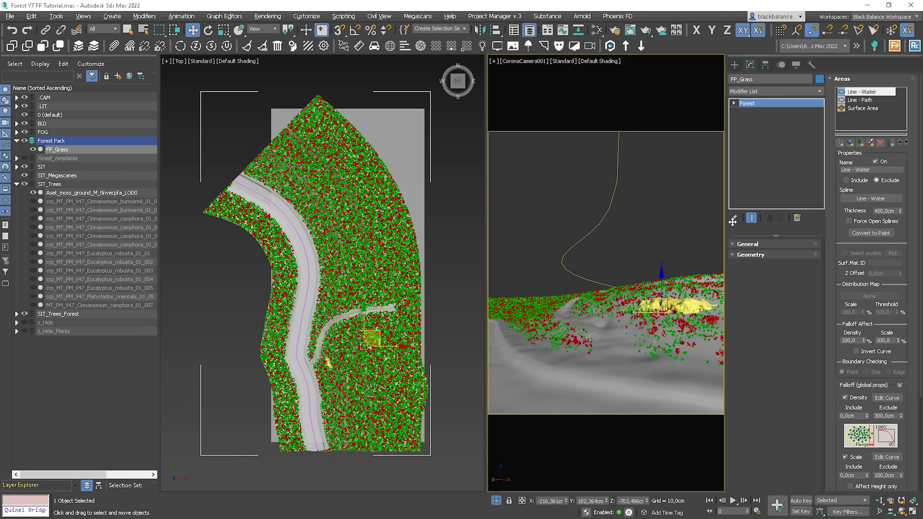
pyautogui.click(850, 142)
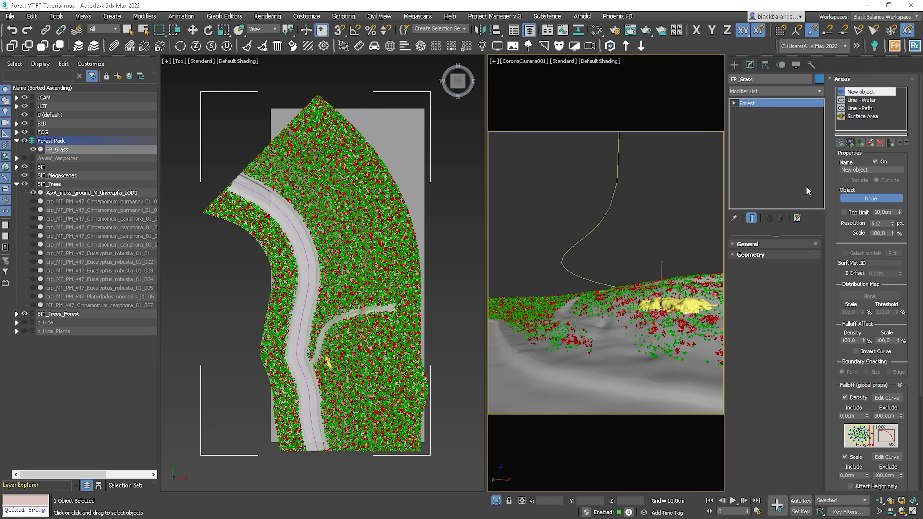
pyautogui.click(684, 304)
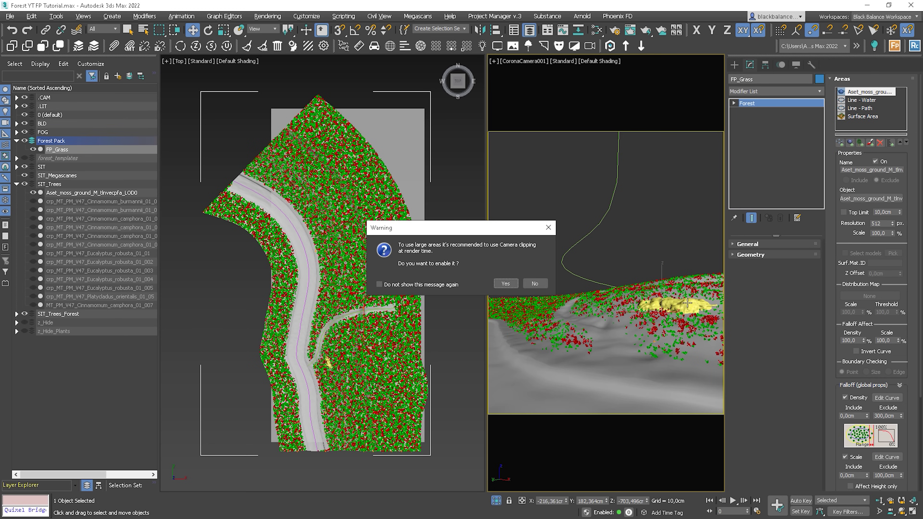
pyautogui.click(506, 284)
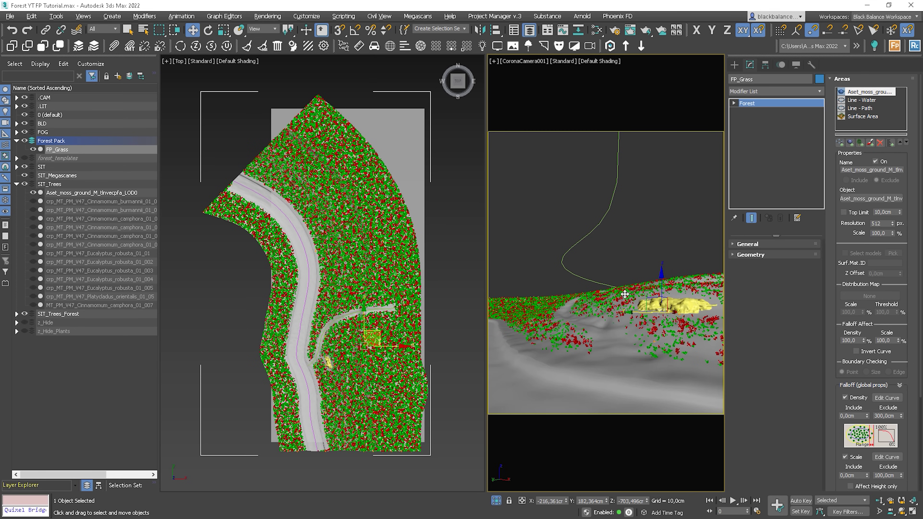
# - Enable the Top Limit of the moss object area, try different heights and bring it down to 0 cm
pyautogui.scroll(10, 325, 363)
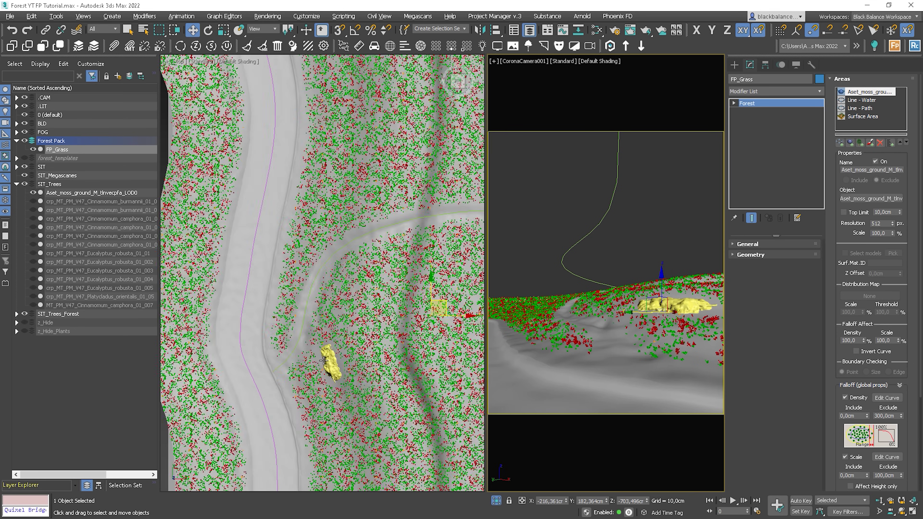
pyautogui.click(860, 212)
pyautogui.moveTo(900, 214); pyautogui.dragTo(903, 190)
pyautogui.moveTo(910, 31); pyautogui.dragTo(912, 9)
pyautogui.moveTo(911, 53); pyautogui.dragTo(877, 319)
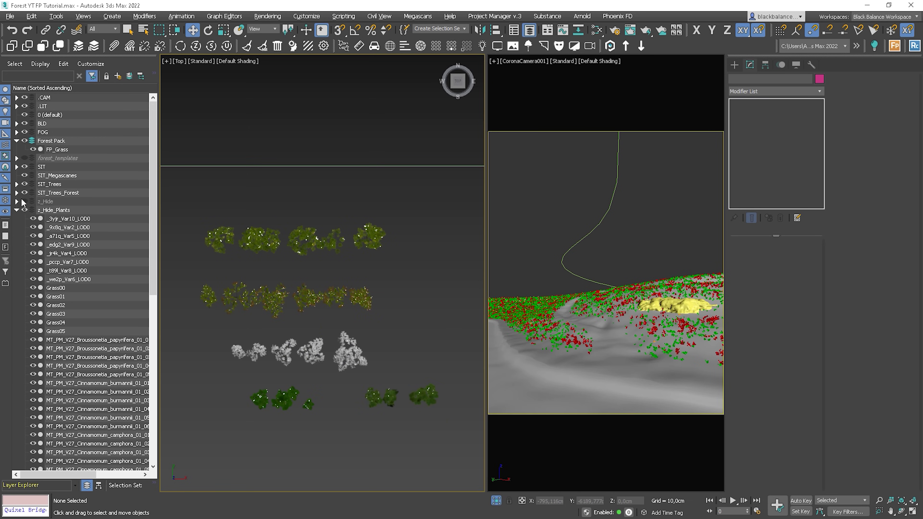
# - Collapse the z_Hide_Plants layer and clone FP_Grass as an independent copy named FP_Small Plants
pyautogui.click(17, 211)
pyautogui.click(69, 152)
pyautogui.hotkey('ctrl', 'v')
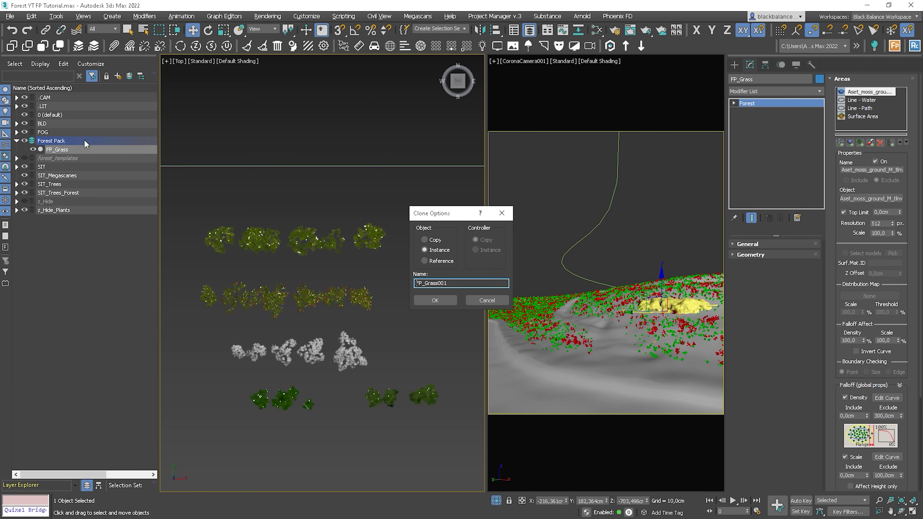
pyautogui.click(425, 239)
pyautogui.doubleClick(505, 283)
pyautogui.write('FP_Small')
pyautogui.press('Return')
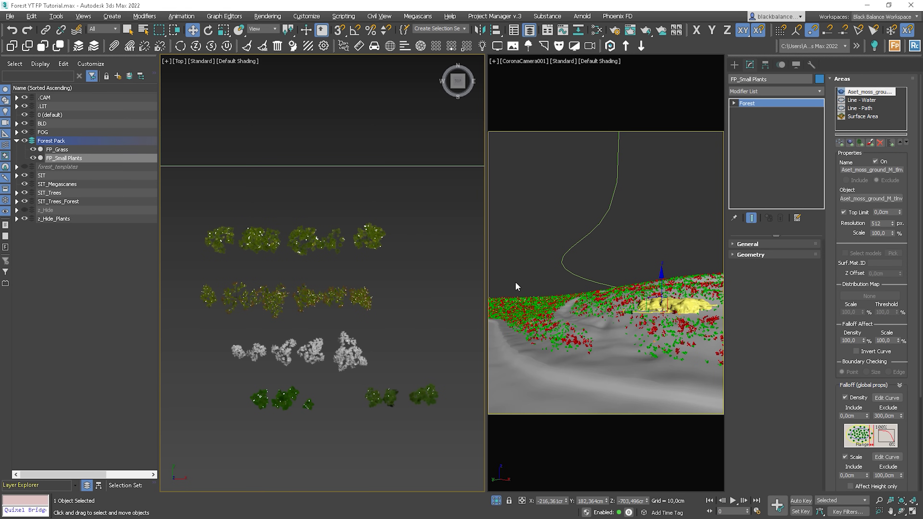
# - Enlarge the geometry list of FP_Small Plants and remove all the grass models from it
pyautogui.click(842, 78)
pyautogui.click(765, 255)
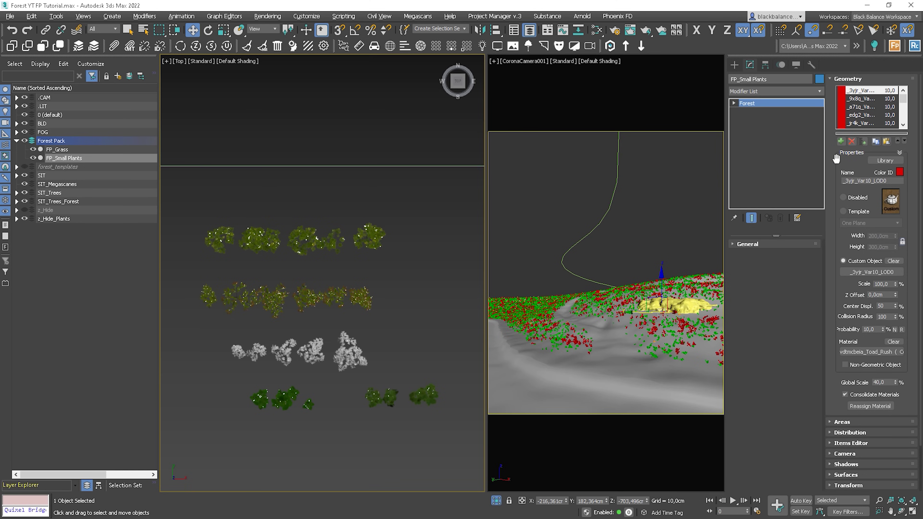
pyautogui.click(863, 142)
pyautogui.keyDown('shift'); pyautogui.click(865, 93); pyautogui.keyUp('shift')
pyautogui.click(852, 249)
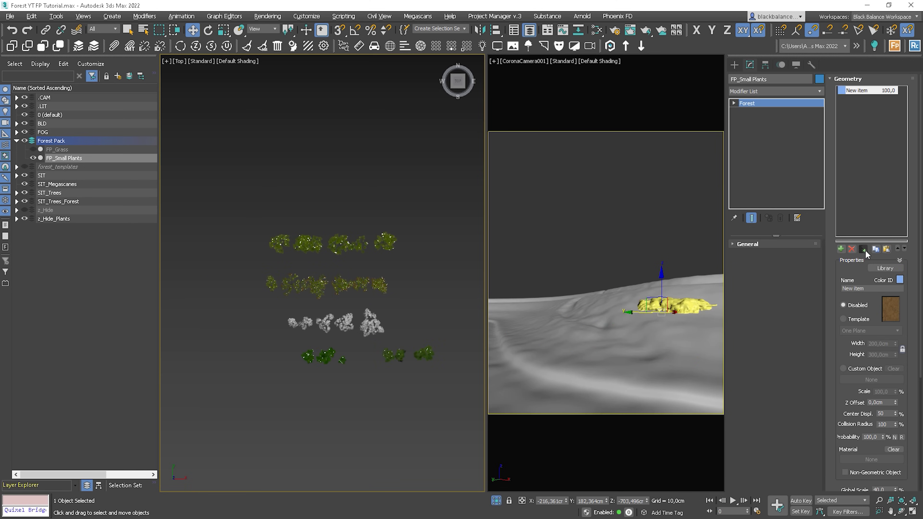
# - Add all MT_PM_V27 plants, from Broussonetia_papyrifera_01_01 through Morus_alba_01_03, to the FP_Small Plants geometry list
pyautogui.click(865, 251)
pyautogui.click(94, 102)
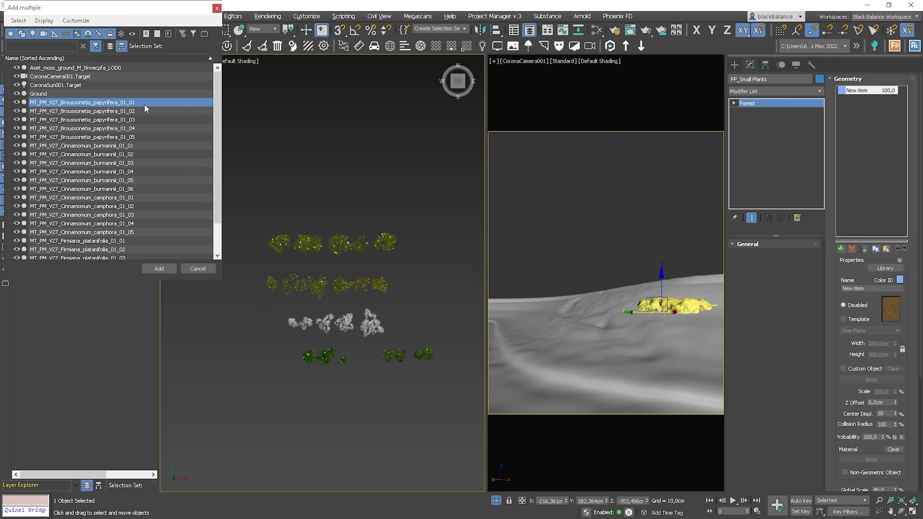
pyautogui.scroll(-2, 120, 164)
pyautogui.keyDown('shift'); pyautogui.click(99, 250); pyautogui.keyUp('shift')
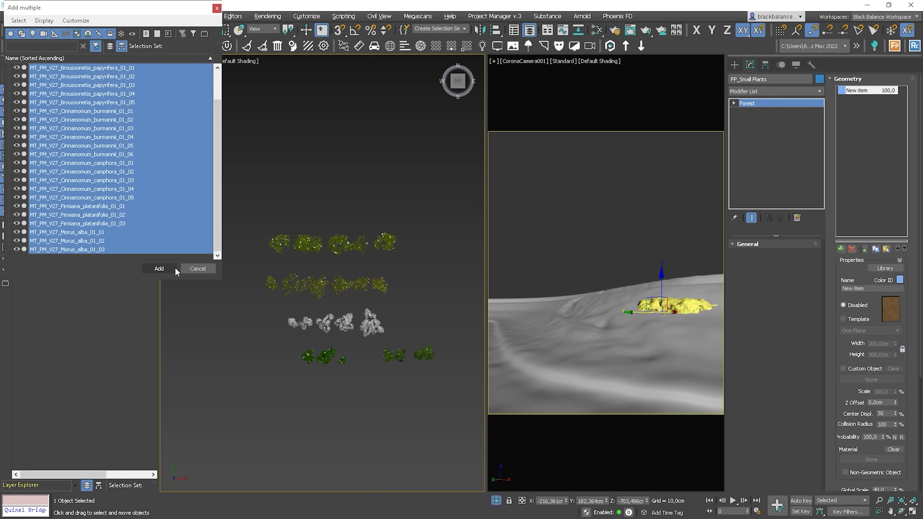
pyautogui.click(159, 269)
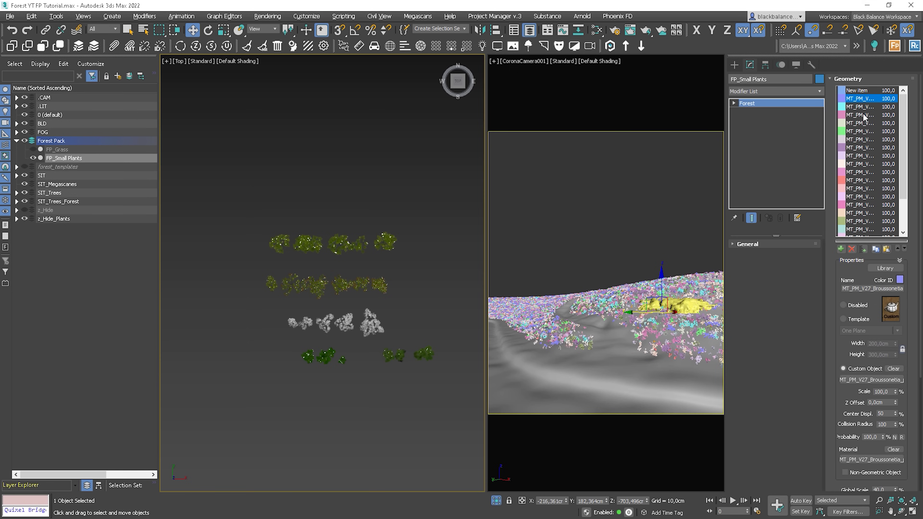
# - Set the Color ID of the five Broussonetia papyrifera models to red
pyautogui.keyDown('shift'); pyautogui.click(865, 133); pyautogui.keyUp('shift')
pyautogui.click(900, 280)
pyautogui.click(363, 65)
pyautogui.click(355, 148)
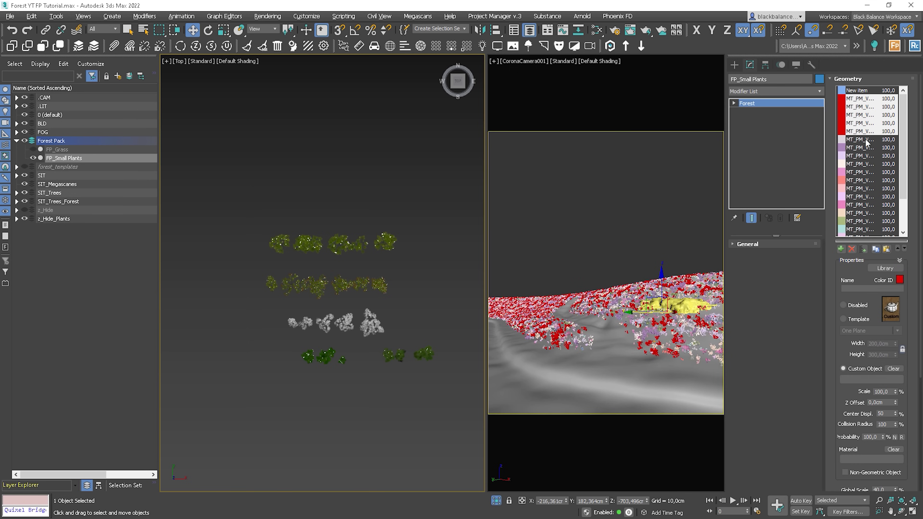
# - Set the Color ID of the six Cinnamomum burmannii models to green
pyautogui.click(866, 140)
pyautogui.keyDown('shift'); pyautogui.click(864, 188); pyautogui.keyUp('shift')
pyautogui.click(900, 280)
pyautogui.click(356, 147)
# - Set the Color ID of the five Cinnamomum camphora models to blue
pyautogui.click(860, 188)
pyautogui.click(859, 221)
pyautogui.keyDown('shift'); pyautogui.click(858, 189); pyautogui.keyUp('shift')
pyautogui.click(900, 279)
pyautogui.click(363, 87)
pyautogui.click(355, 147)
# - Set the Color ID of the Firmiana platanifolia models to yellow
pyautogui.scroll(-3, 857, 189)
pyautogui.click(857, 189)
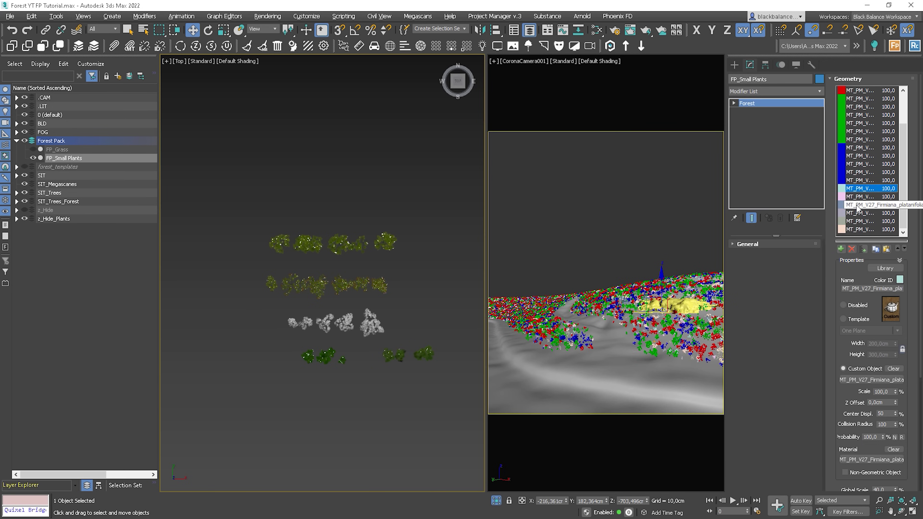
pyautogui.keyDown('shift'); pyautogui.click(859, 215); pyautogui.keyUp('shift')
pyautogui.click(900, 280)
pyautogui.moveTo(323, 73)
pyautogui.mouseDown()
pyautogui.moveTo(338, 69)
pyautogui.moveTo(315, 73)
pyautogui.mouseUp()
pyautogui.click(356, 148)
# - Give the Morus alba models at the end of the geometry list their own shared Color ID
pyautogui.scroll(-3, 859, 190)
pyautogui.click(859, 229)
pyautogui.click(900, 280)
pyautogui.click(356, 148)
# - Select the empty New item in the geometry list and start a Corona interactive render of the camera view
pyautogui.click(857, 90)
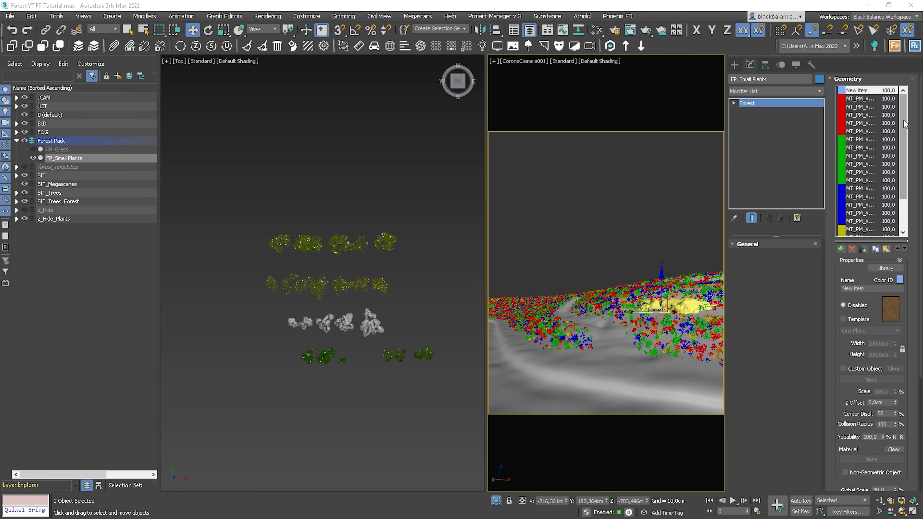
pyautogui.rightClick(440, 211)
pyautogui.click(427, 191)
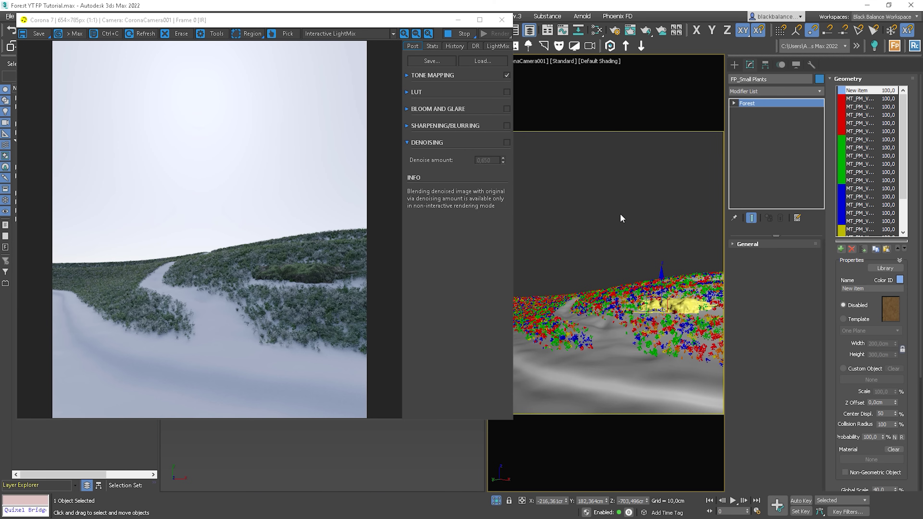
# - Unhide the CoronaSun001 light in the camera view so it contributes to the interactive render
pyautogui.rightClick(623, 198)
pyautogui.click(698, 163)
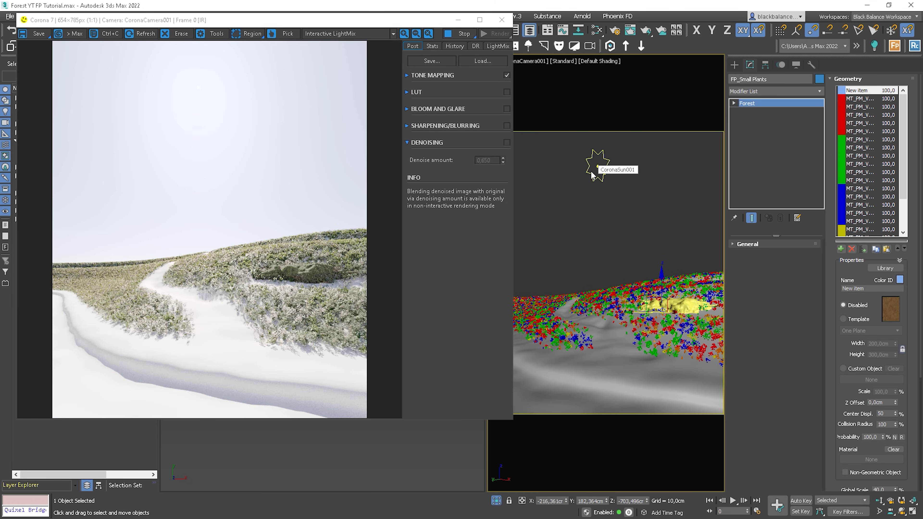
# - Set the Probability of all plant models in the FP_Small Plants geometry list to 15%, leaving out the New item
pyautogui.click(860, 98)
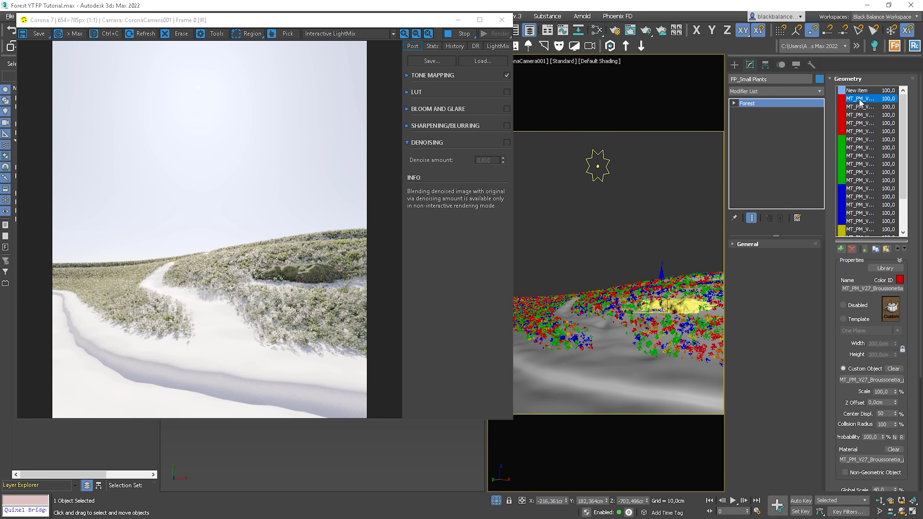
pyautogui.moveTo(904, 112); pyautogui.dragTo(904, 141)
pyautogui.keyDown('shift'); pyautogui.click(865, 229); pyautogui.keyUp('shift')
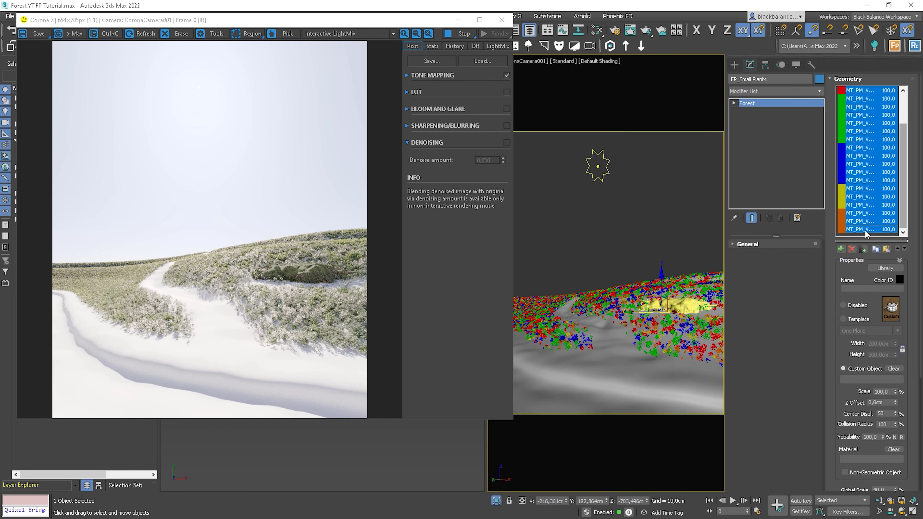
pyautogui.click(874, 437)
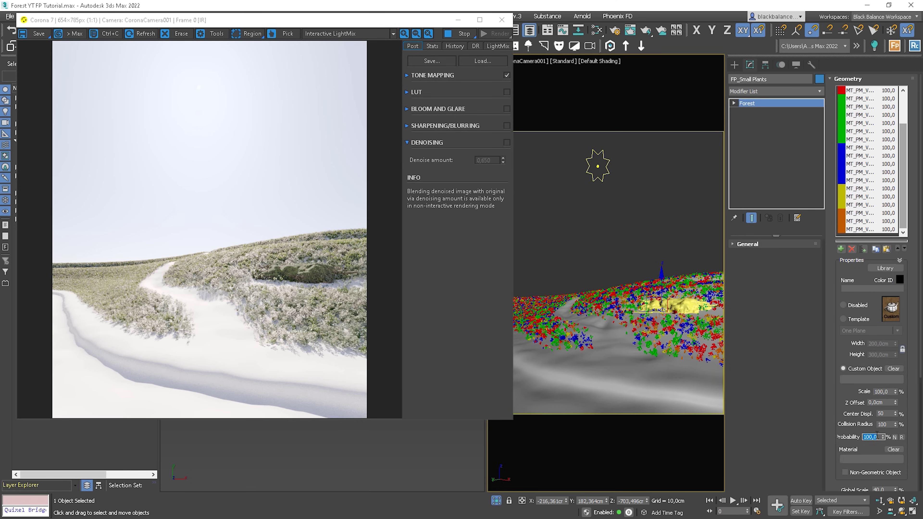
pyautogui.write('20')
pyautogui.press('Return')
pyautogui.write('15')
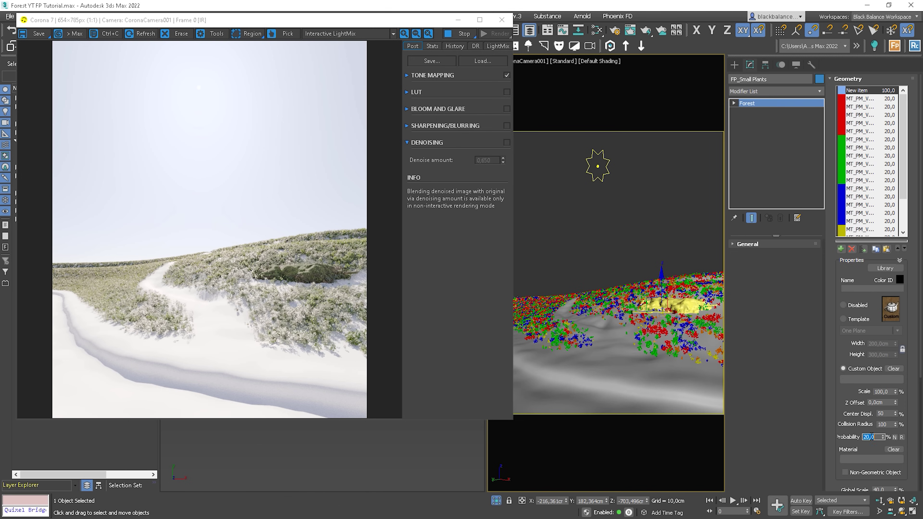
pyautogui.press('Return')
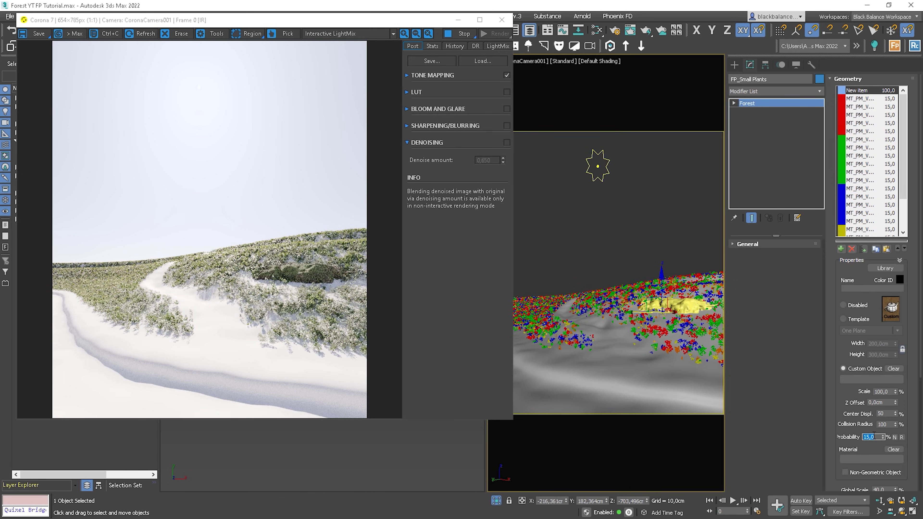
# - Set the CoronaSun001 intensity in the interactive LightMix to 0.5
pyautogui.click(497, 46)
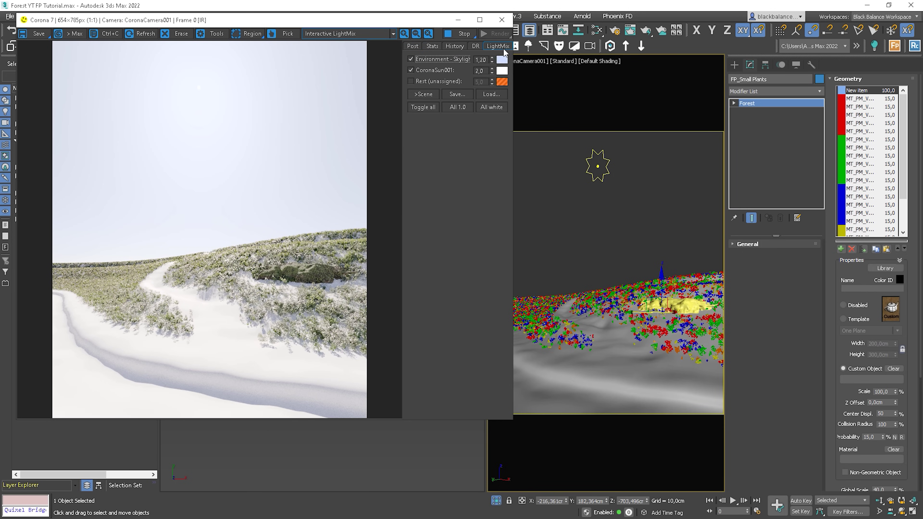
pyautogui.doubleClick(480, 71)
pyautogui.write('0,5')
pyautogui.press('Return')
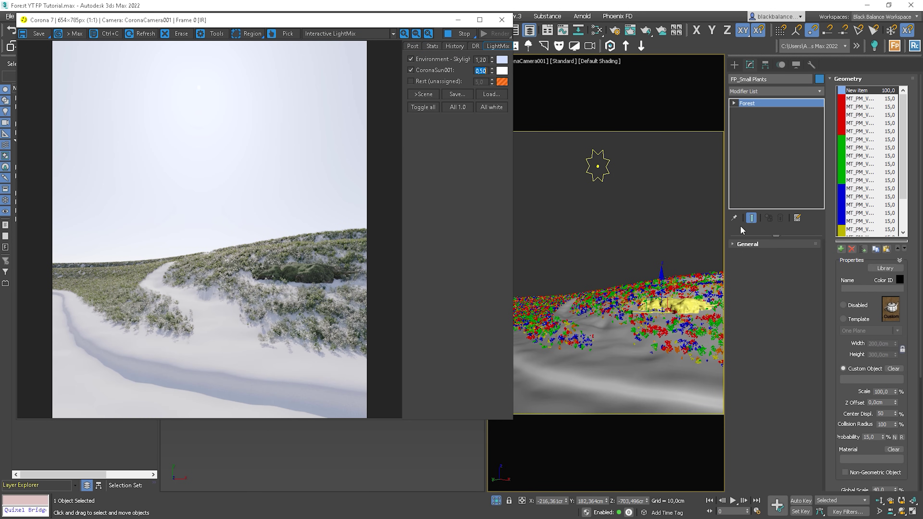
# - Set the small plants' distribution density to 350 cm and their cluster size to 150 cm
pyautogui.click(847, 79)
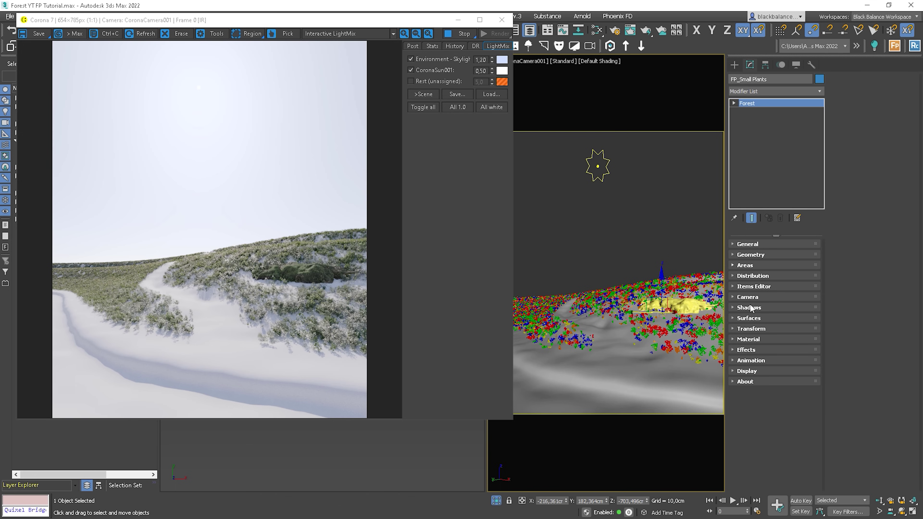
pyautogui.click(753, 276)
pyautogui.doubleClick(886, 255)
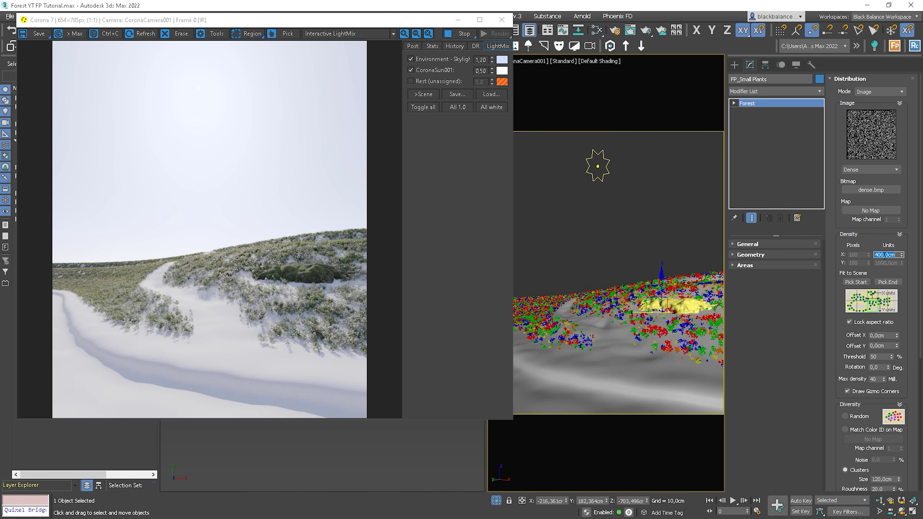
pyautogui.write('350')
pyautogui.press('Return')
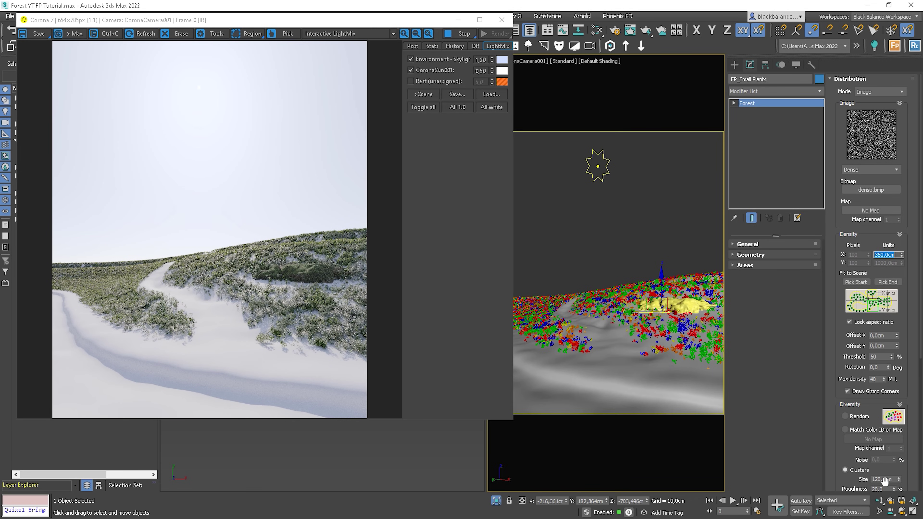
pyautogui.click(882, 480)
# - Set the Thickness of the Line - Water exclude area to 500 cm
pyautogui.click(848, 78)
pyautogui.click(742, 266)
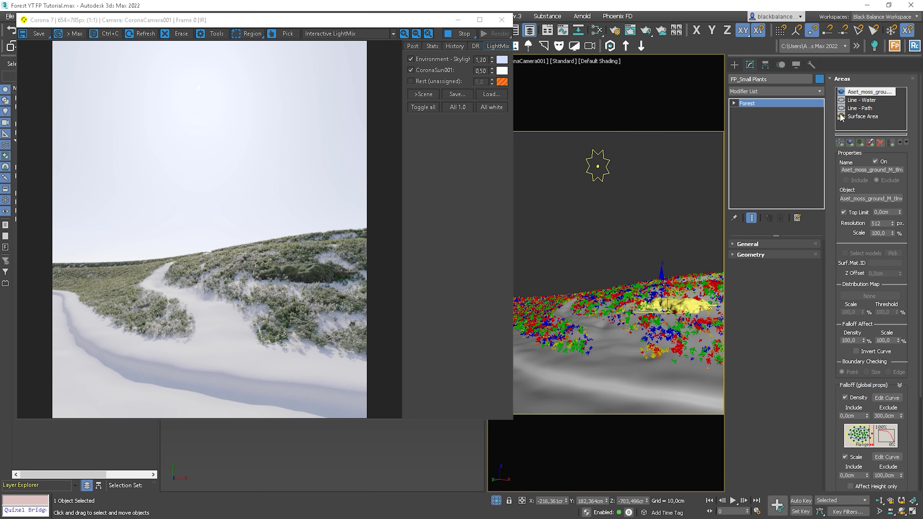
pyautogui.click(862, 102)
pyautogui.doubleClick(883, 211)
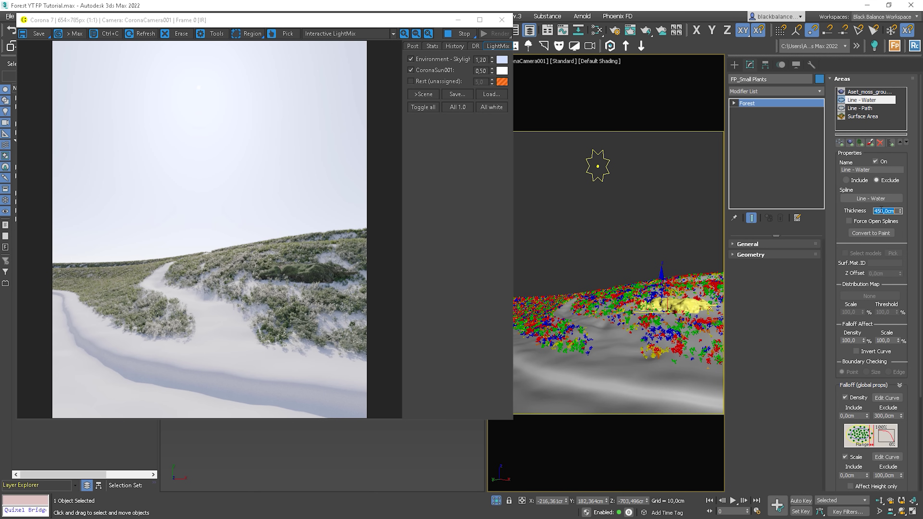
pyautogui.write('500')
pyautogui.press('Return')
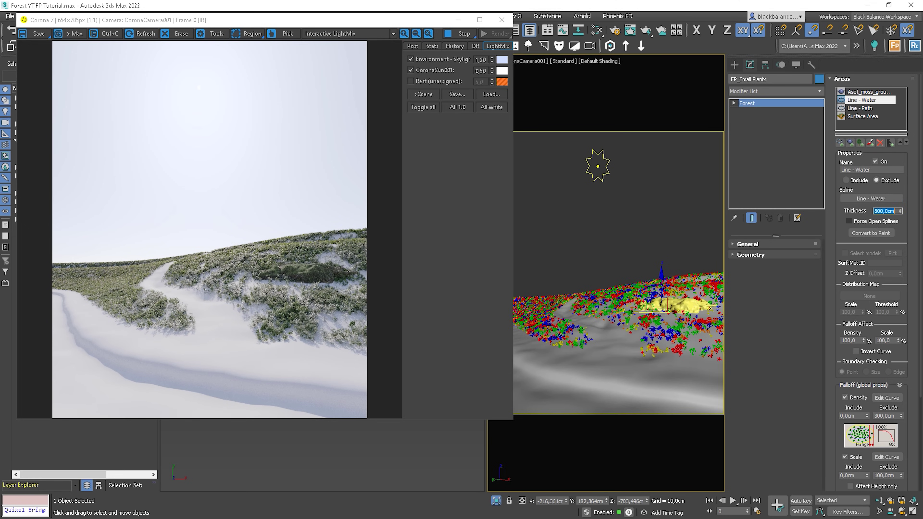
# - Set the Top Limit of the moss ground exclude area to 15 cm
pyautogui.click(866, 92)
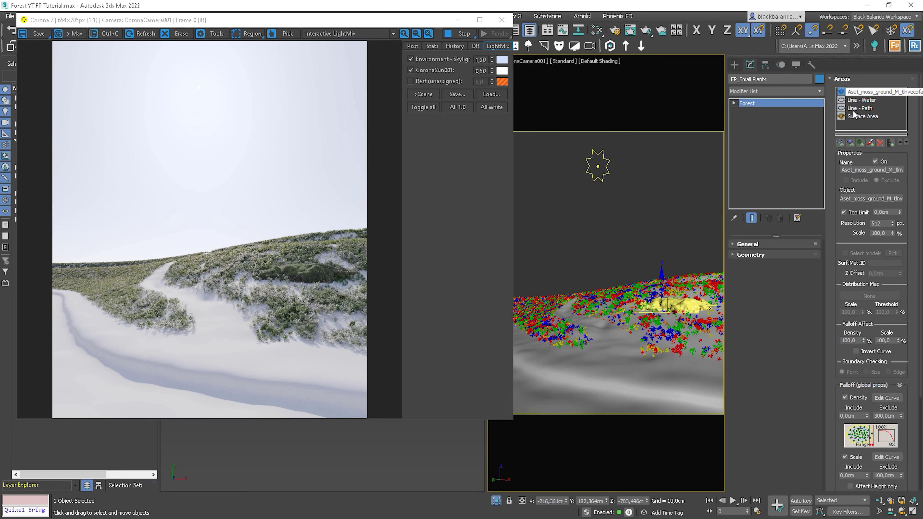
pyautogui.click(885, 212)
pyautogui.write('15')
pyautogui.press('Return')
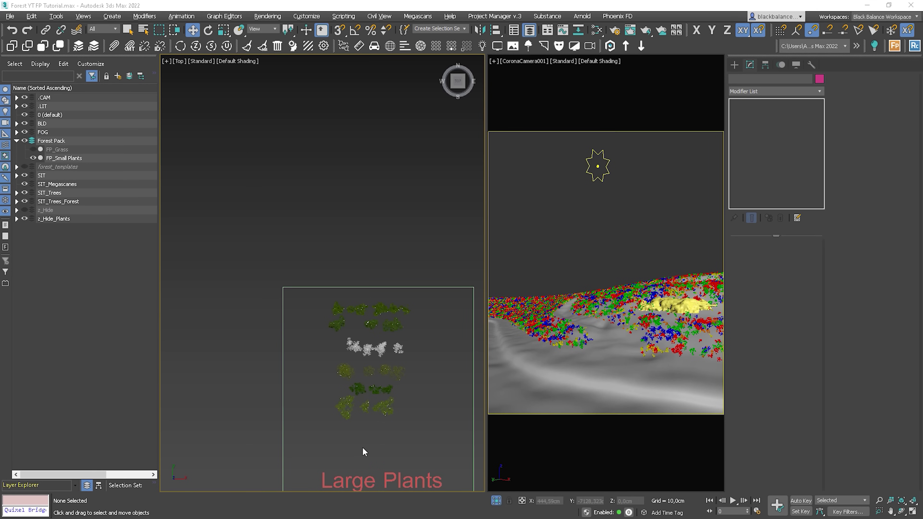
# - Clone FP_Small Plants as an independent copy named FP_Large Plants
pyautogui.click(66, 158)
pyautogui.hotkey('ctrl', 'v')
pyautogui.doubleClick(433, 283)
pyautogui.write('FP_Large')
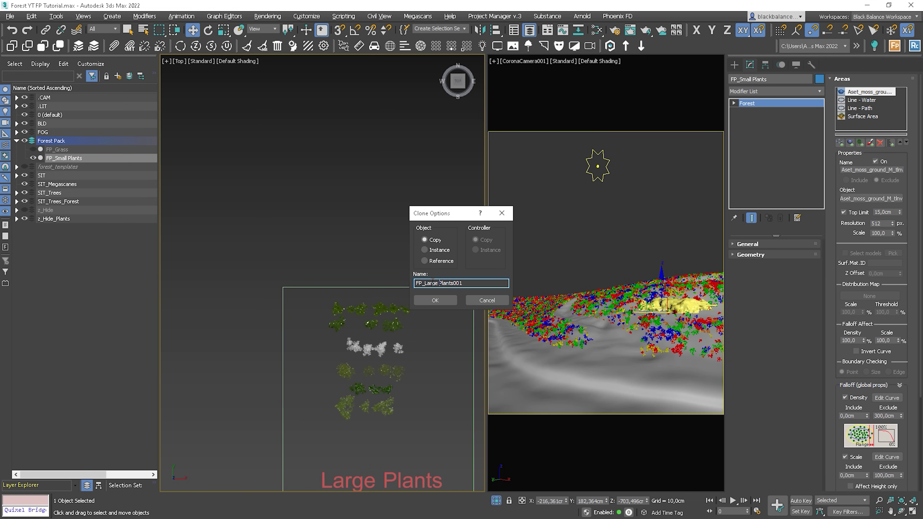
pyautogui.press('Return')
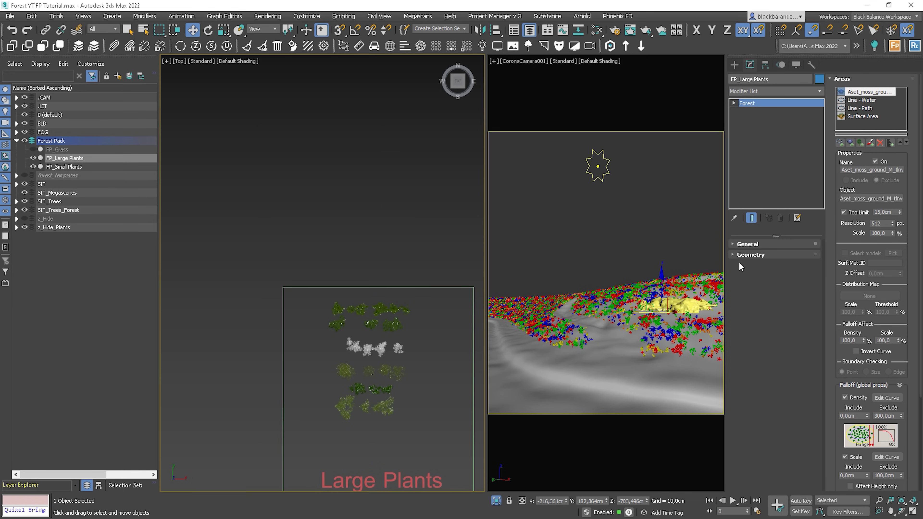
# - Remove all copied small plant models from the FP_Large Plants geometry list, keeping only the New item
pyautogui.moveTo(749, 255); pyautogui.dragTo(865, 87)
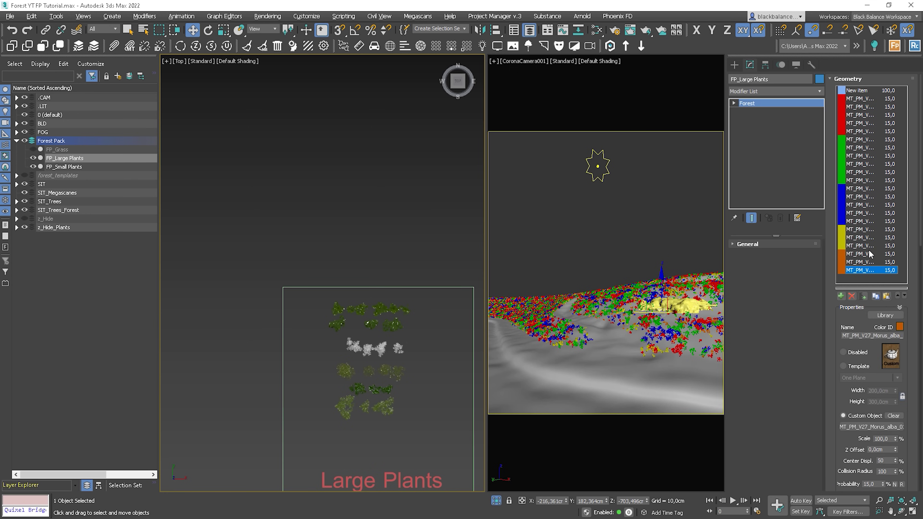
pyautogui.keyDown('shift'); pyautogui.click(868, 101); pyautogui.keyUp('shift')
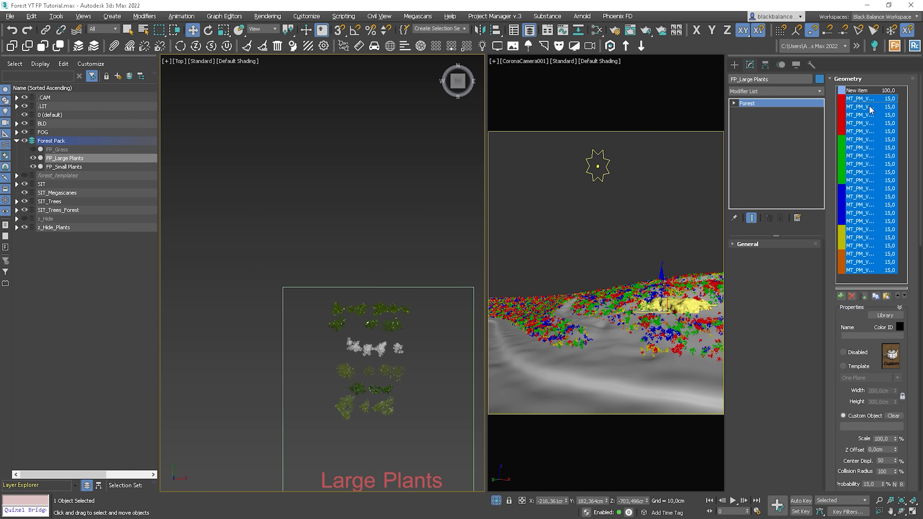
pyautogui.click(852, 296)
# - Add all the large plant models to the FP_Large Plants geometry list and hide FP_Small Plants
pyautogui.click(864, 296)
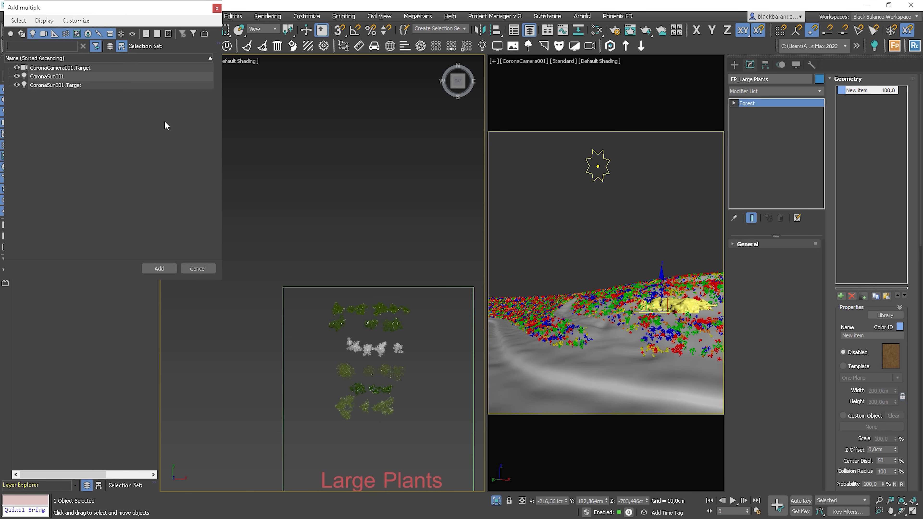
pyautogui.click(74, 119)
pyautogui.moveTo(216, 127); pyautogui.dragTo(210, 184)
pyautogui.keyDown('shift'); pyautogui.click(79, 242); pyautogui.keyUp('shift')
pyautogui.press('Return')
pyautogui.click(34, 167)
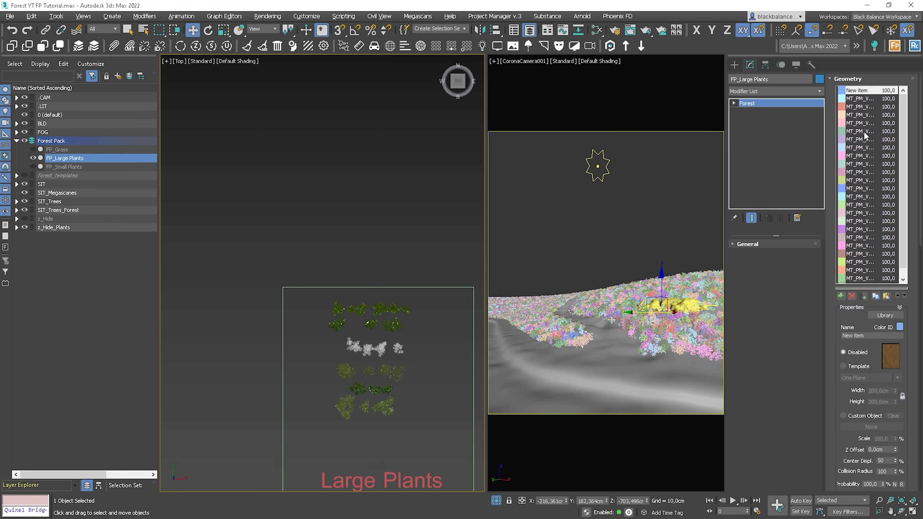
# - Set the Color ID of the first six large plant models to red
pyautogui.click(863, 140)
pyautogui.keyDown('shift'); pyautogui.click(861, 99); pyautogui.keyUp('shift')
pyautogui.click(900, 327)
pyautogui.click(358, 64)
pyautogui.click(356, 149)
# - Set the Color ID of the three Firmiana platanifolia models to green
pyautogui.click(856, 149)
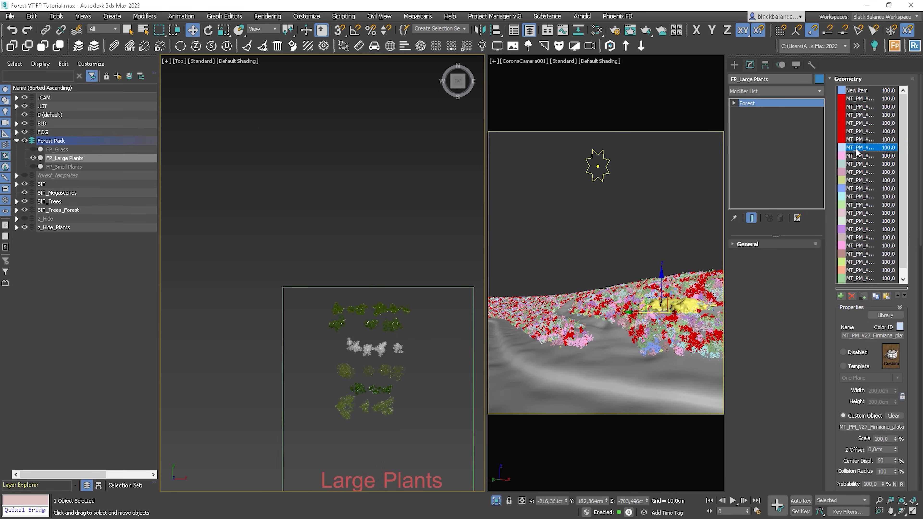
pyautogui.keyDown('shift'); pyautogui.click(858, 166); pyautogui.keyUp('shift')
pyautogui.click(900, 327)
pyautogui.click(357, 74)
pyautogui.click(355, 148)
# - Set the Color ID of the four Ligustrum models to blue
pyautogui.click(866, 175)
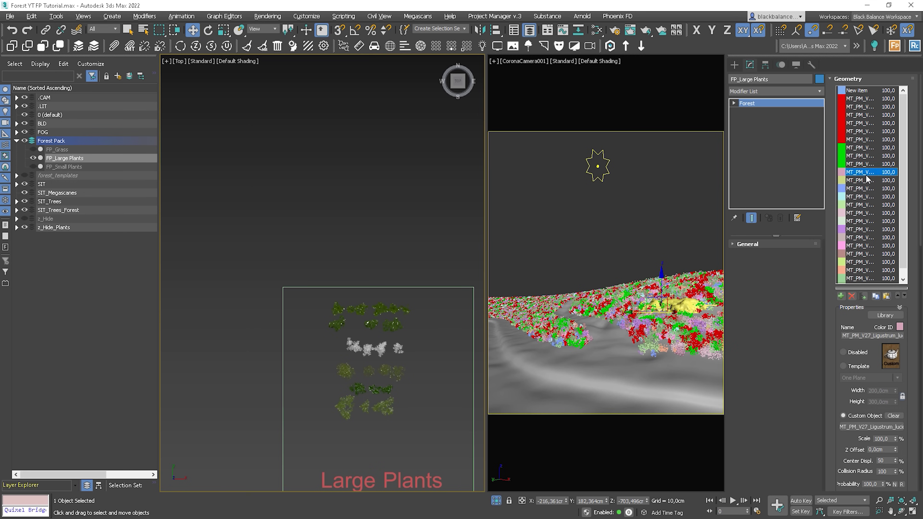
pyautogui.keyDown('shift'); pyautogui.click(866, 197); pyautogui.keyUp('shift')
pyautogui.click(900, 327)
pyautogui.click(358, 84)
pyautogui.click(355, 148)
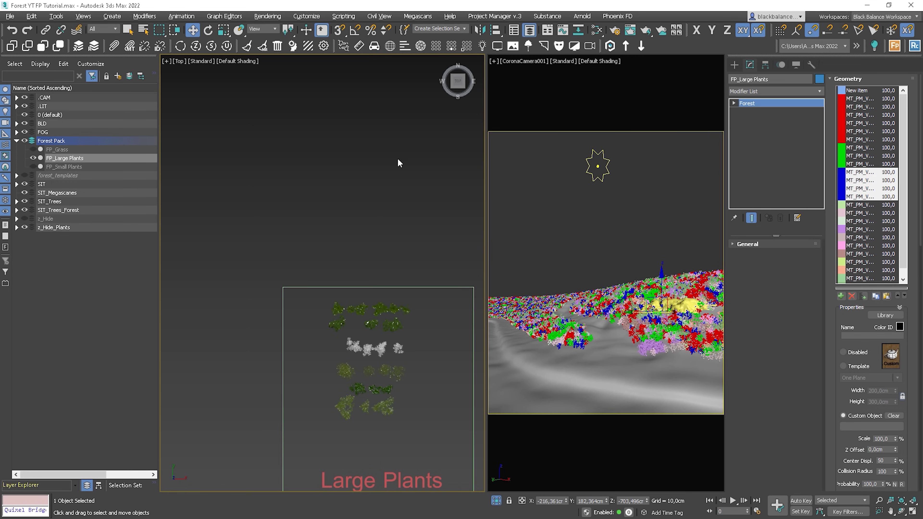
# - Set the Color ID of the four models after the blue group to yellow
pyautogui.click(866, 205)
pyautogui.keyDown('shift'); pyautogui.click(865, 231); pyautogui.keyUp('shift')
pyautogui.click(900, 326)
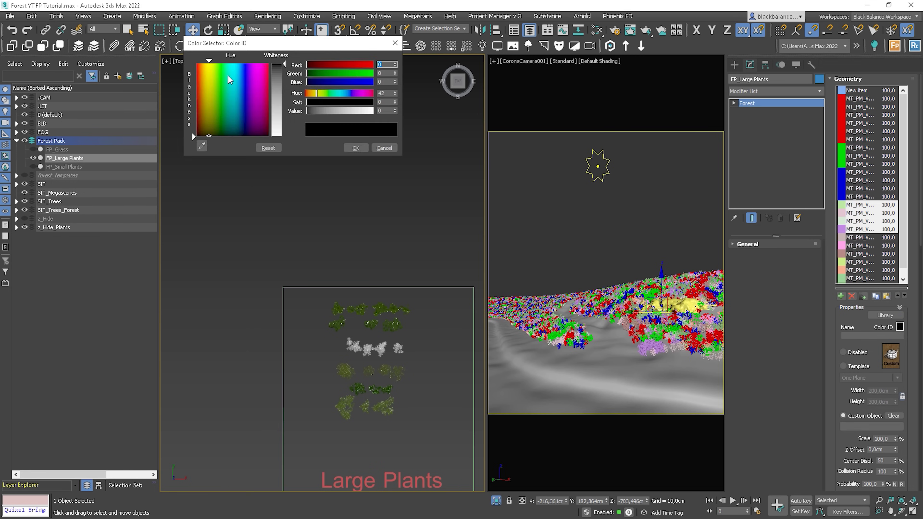
pyautogui.click(215, 69)
pyautogui.click(356, 148)
# - Set the Color ID of the three models following the yellow group to orange
pyautogui.click(864, 238)
pyautogui.keyDown('shift'); pyautogui.click(858, 254); pyautogui.keyUp('shift')
pyautogui.click(900, 326)
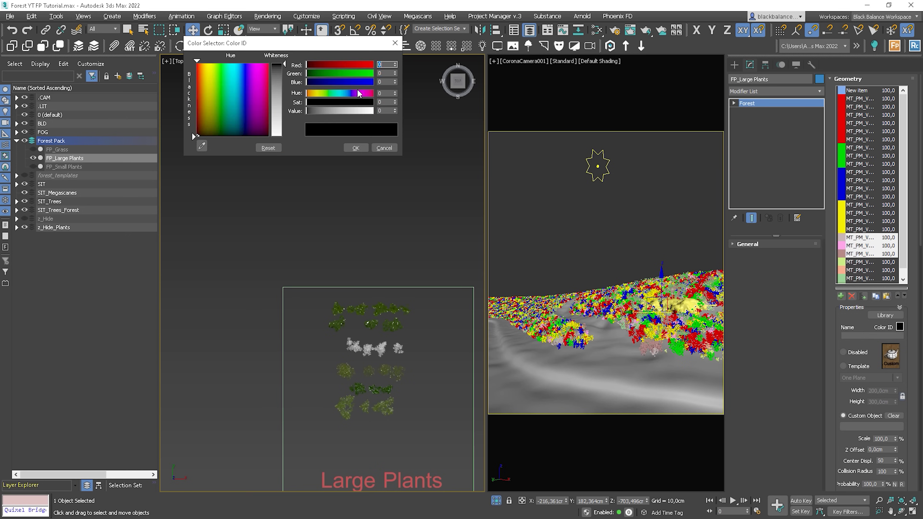
pyautogui.click(319, 71)
pyautogui.click(356, 148)
# - Set the Color ID of the last four models in the geometry list to purple
pyautogui.scroll(-1, 895, 253)
pyautogui.click(881, 254)
pyautogui.keyDown('shift'); pyautogui.click(867, 279); pyautogui.keyUp('shift')
pyautogui.click(900, 327)
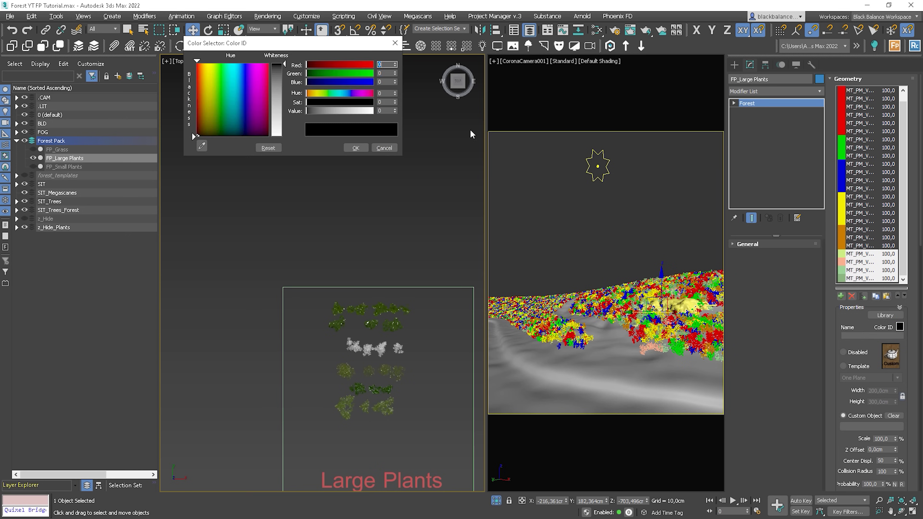
pyautogui.click(351, 65)
pyautogui.click(351, 84)
pyautogui.click(356, 149)
# - Set the large plants' distribution density to 700 cm after trying 600 and 800 cm
pyautogui.click(837, 79)
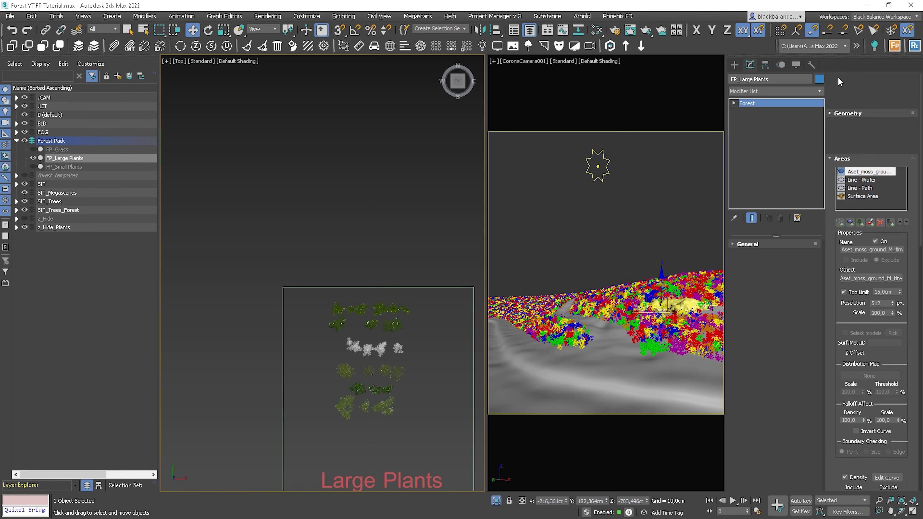
pyautogui.click(837, 79)
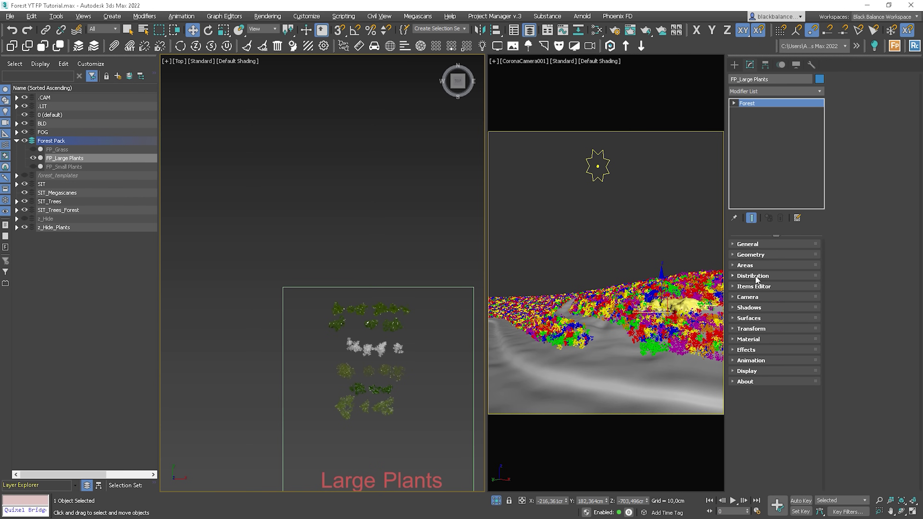
pyautogui.click(753, 276)
pyautogui.click(892, 255)
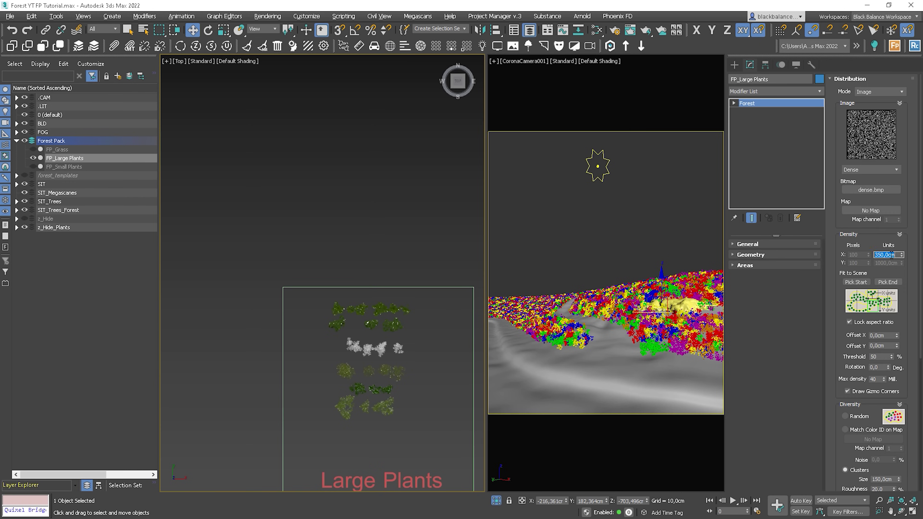
pyautogui.press('Return')
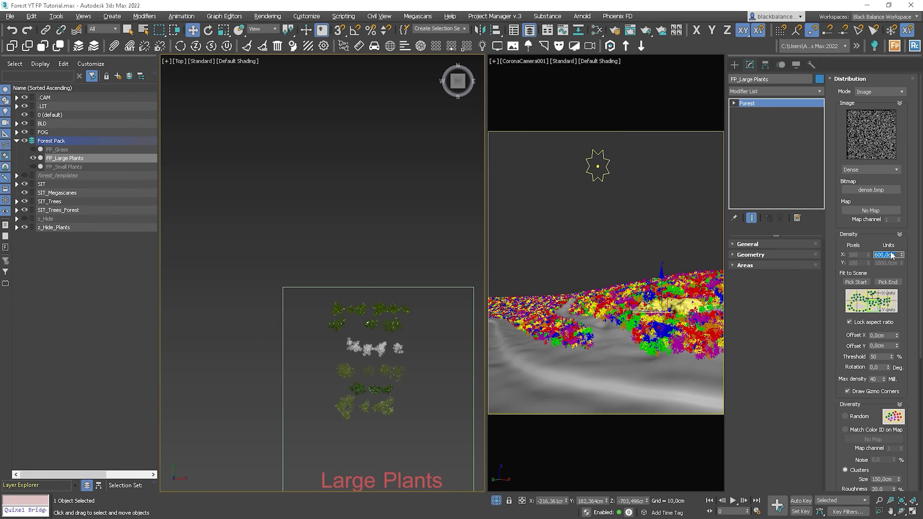
pyautogui.press('Return')
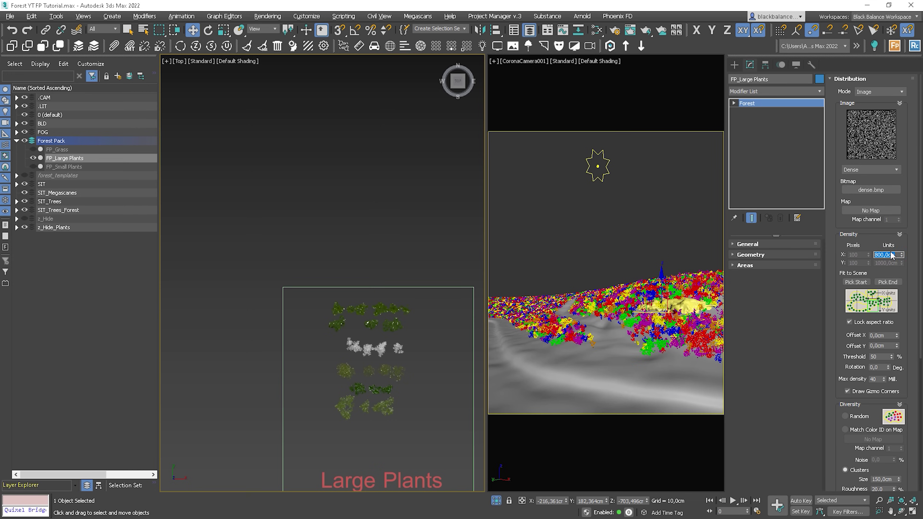
pyautogui.write('700')
pyautogui.press('Return')
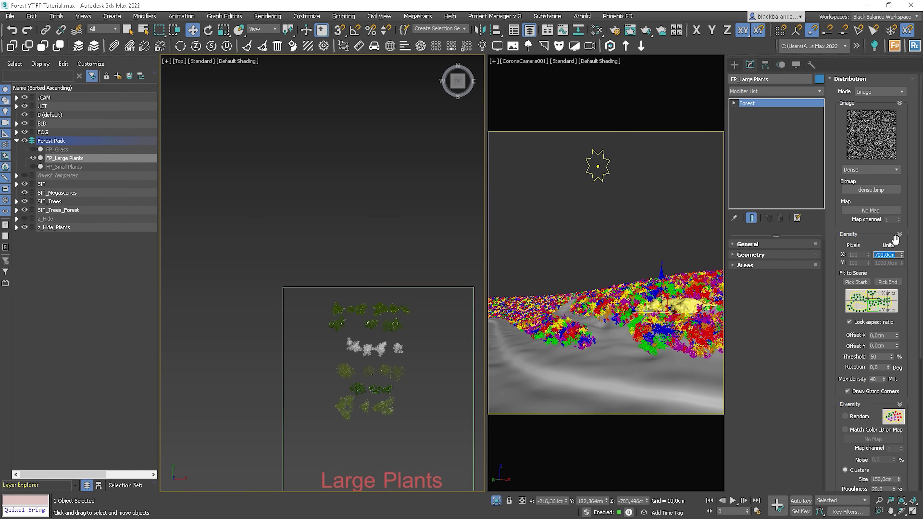
pyautogui.click(850, 80)
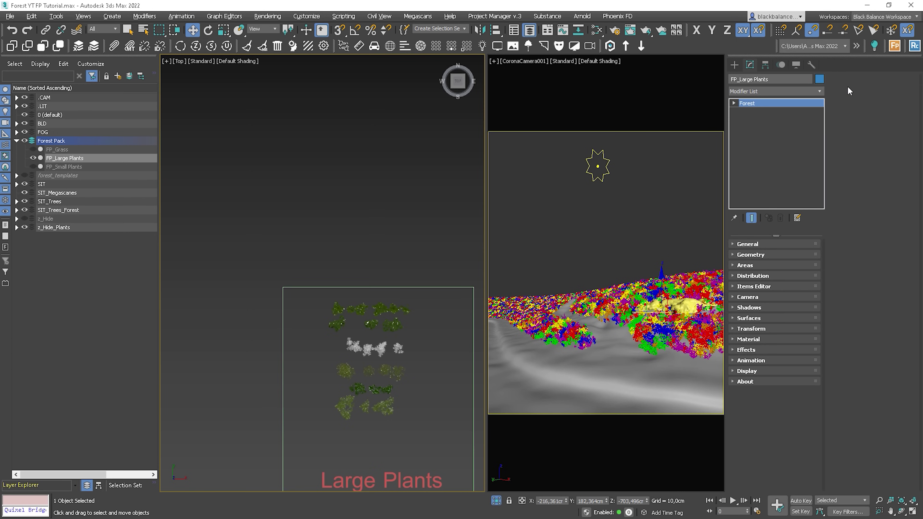
# - Set the Global Scale of the large plants' geometry to 30%
pyautogui.click(753, 254)
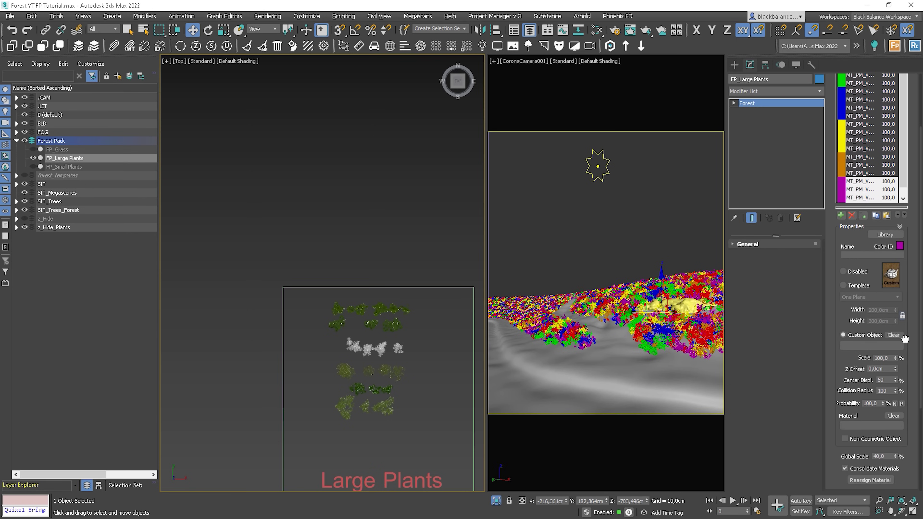
pyautogui.doubleClick(882, 457)
pyautogui.write('30')
pyautogui.press('Return')
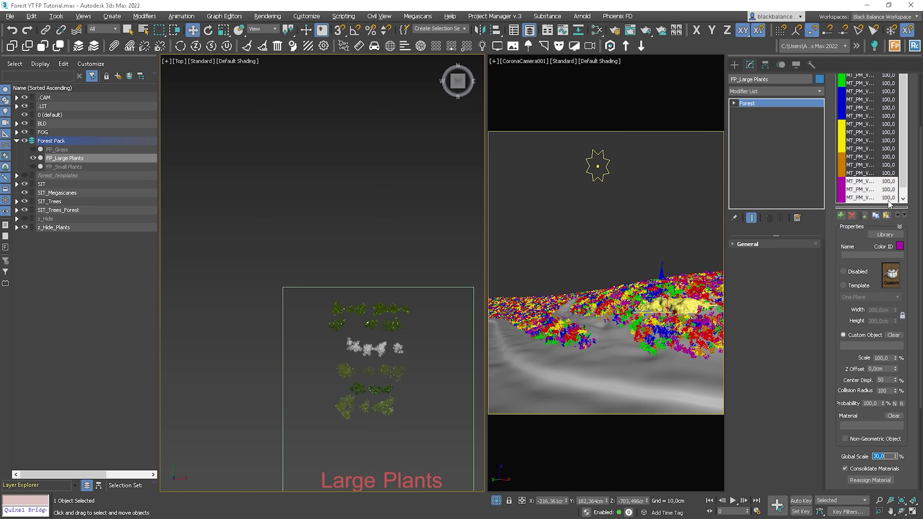
# - Set the probability of all color-coded plant models in the large plants' geometry list to 10%
pyautogui.moveTo(914, 221); pyautogui.dragTo(899, 339)
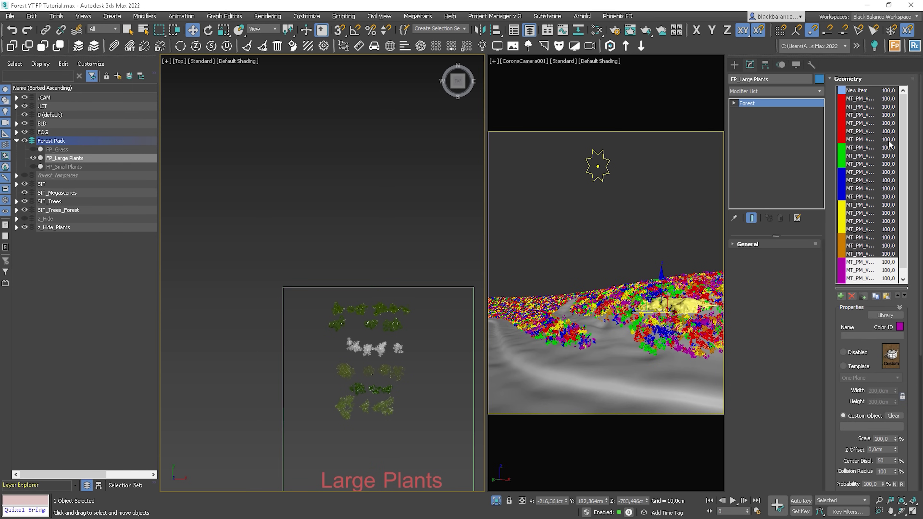
pyautogui.click(867, 99)
pyautogui.moveTo(903, 156); pyautogui.dragTo(902, 171)
pyautogui.keyDown('shift'); pyautogui.click(881, 278); pyautogui.keyUp('shift')
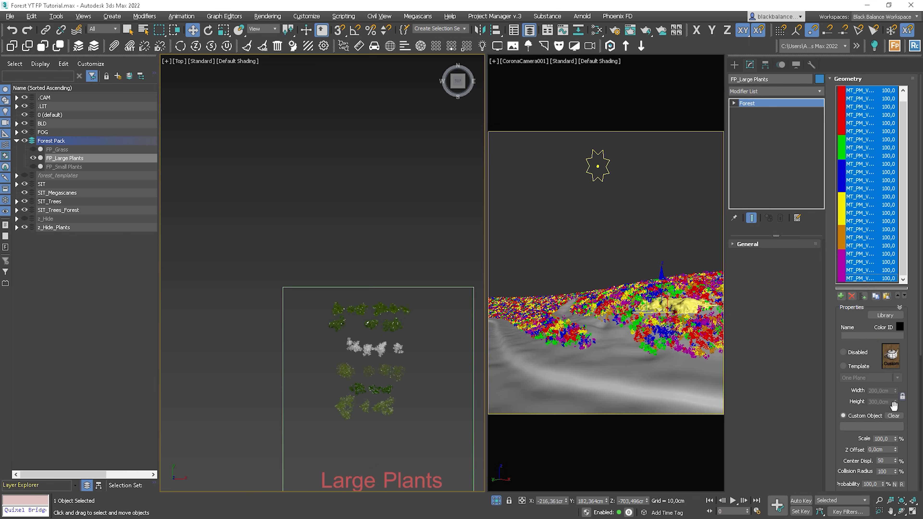
pyautogui.click(872, 484)
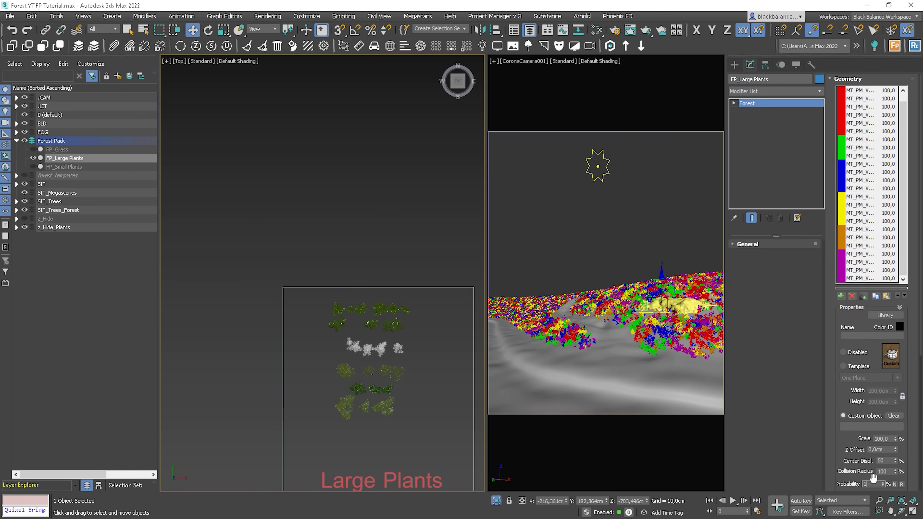
pyautogui.write('10')
pyautogui.press('Return')
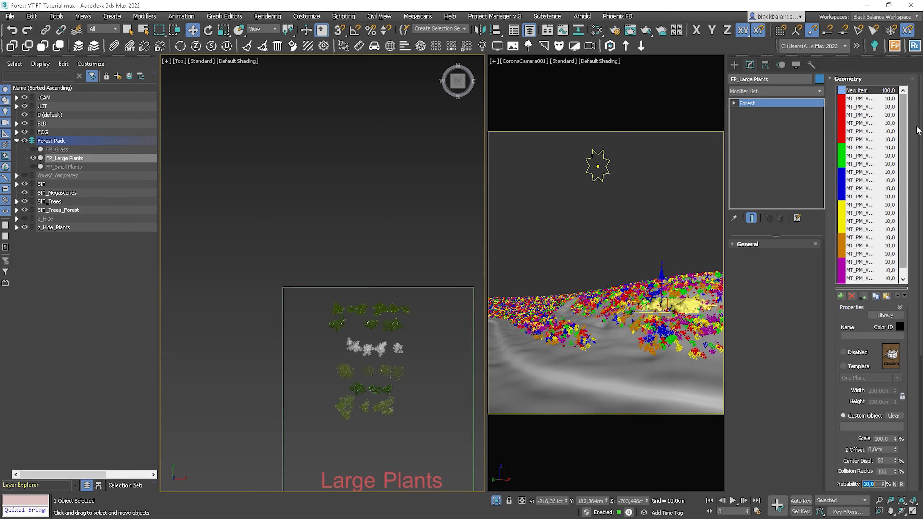
# - Disable the empty New item in the geometry list, and add a second new item that is also disabled
pyautogui.click(861, 91)
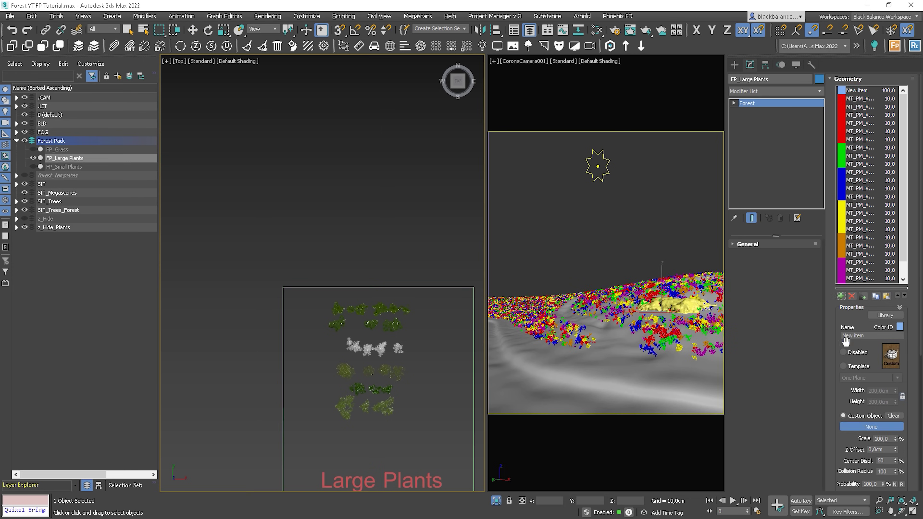
pyautogui.click(844, 353)
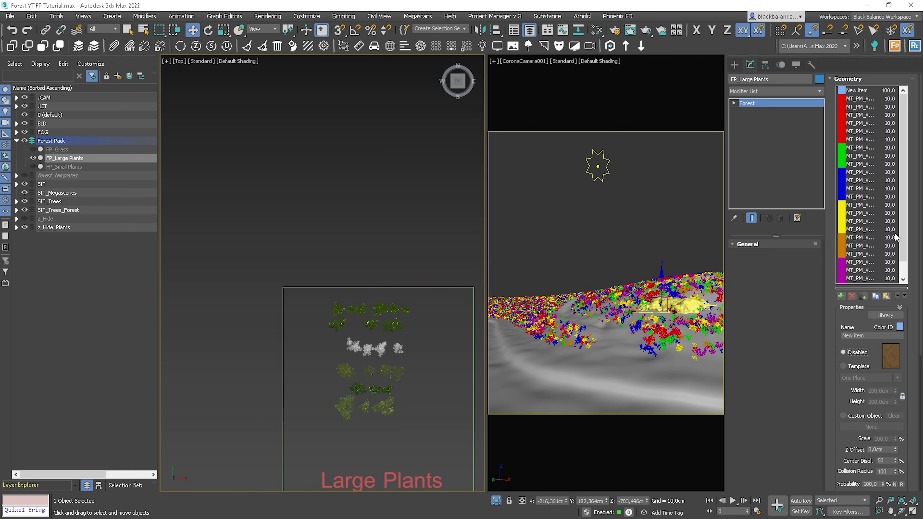
pyautogui.moveTo(903, 241); pyautogui.dragTo(904, 268)
pyautogui.click(841, 297)
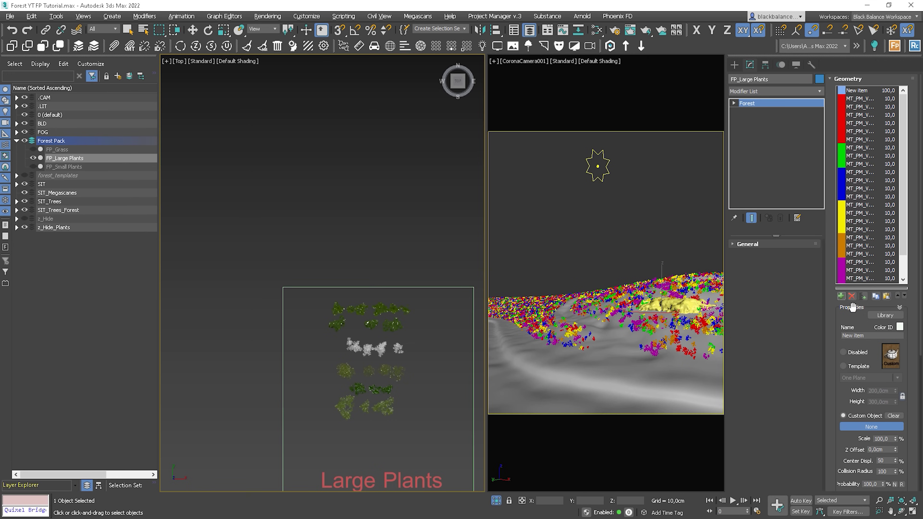
pyautogui.moveTo(904, 233); pyautogui.dragTo(906, 256)
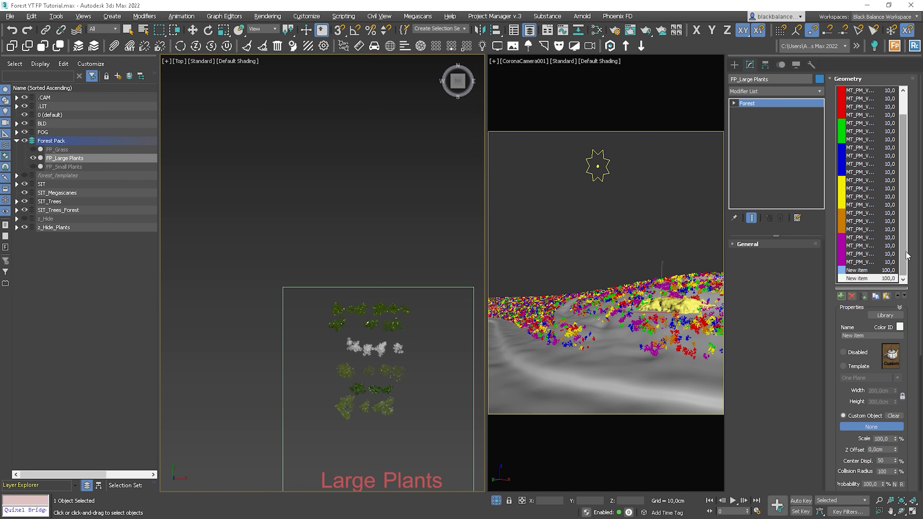
pyautogui.click(846, 351)
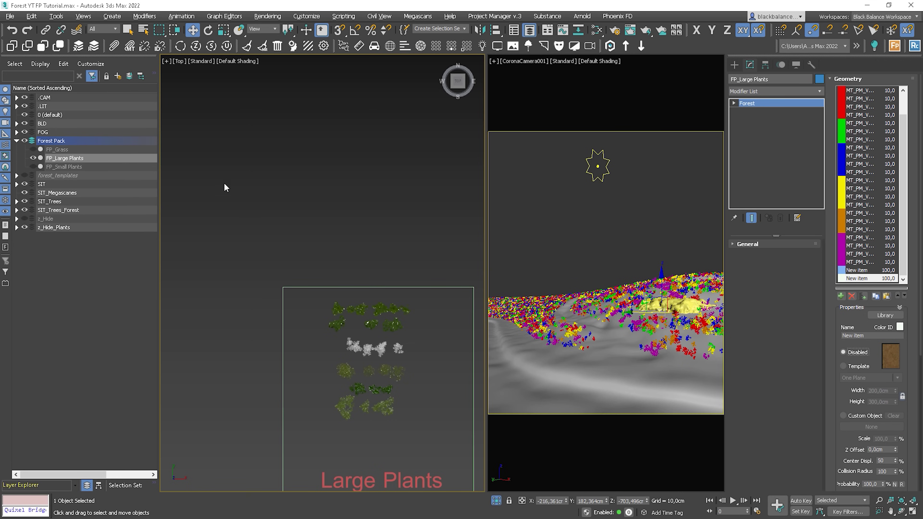
# - Unhide FP_Small Plants and set the large plants' Global Scale to 70% after trying 50 and 60%
pyautogui.click(33, 167)
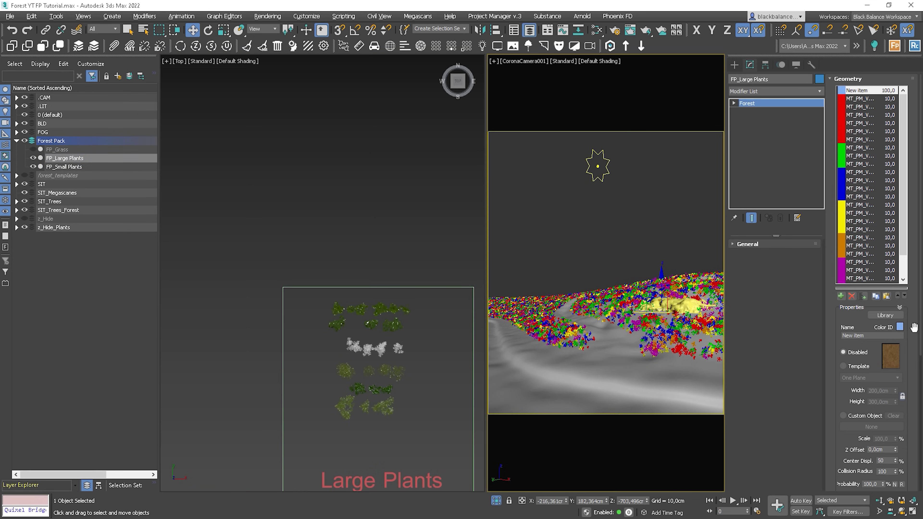
pyautogui.scroll(-3, 906, 245)
pyautogui.doubleClick(885, 446)
pyautogui.write('50')
pyautogui.press('Return')
pyautogui.write('60')
pyautogui.press('Return')
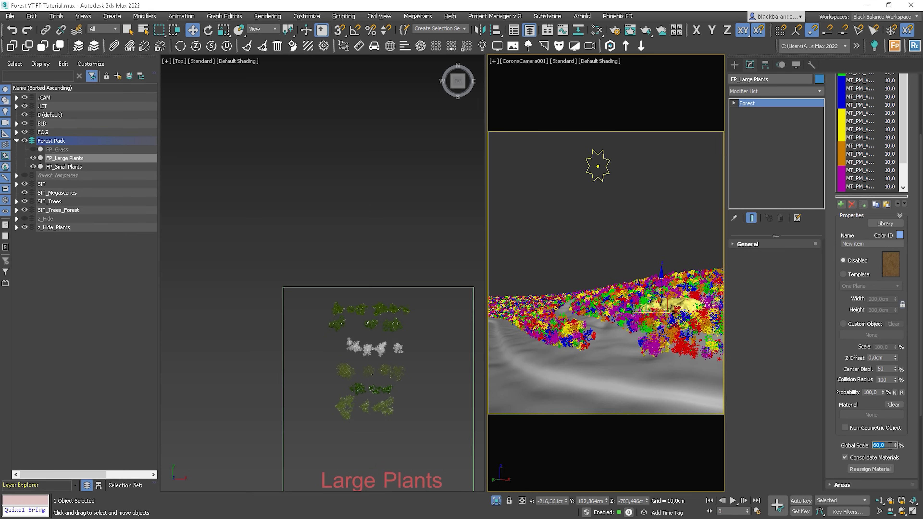
pyautogui.write('70')
pyautogui.press('Return')
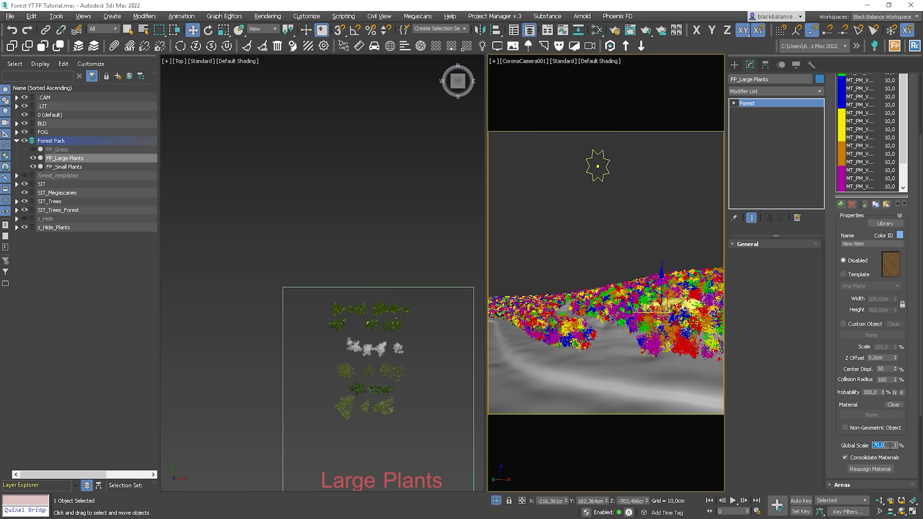
# - Deselect everything, start the Corona interactive render of the camera view and move the render window clear of the layer list
pyautogui.rightClick(636, 218)
pyautogui.click(626, 208)
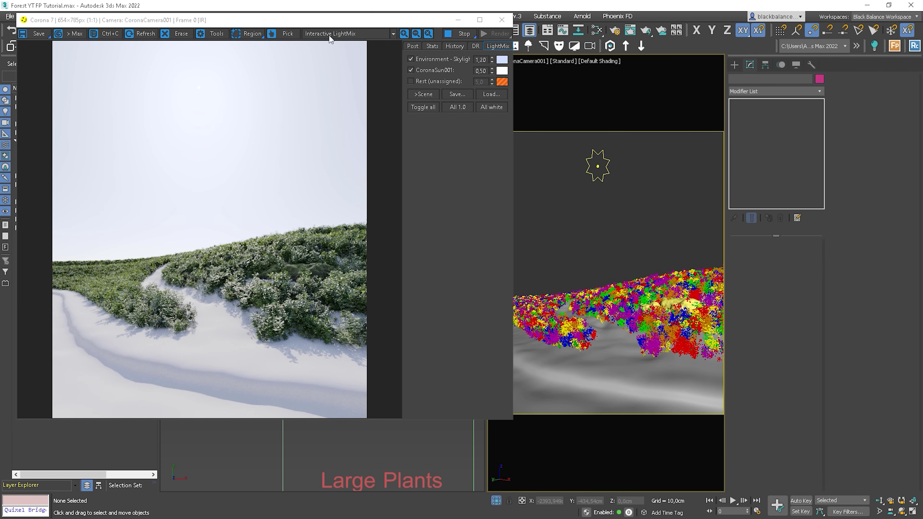
pyautogui.moveTo(326, 19); pyautogui.dragTo(437, 47)
# - Set the thickness of FP_Large Plants' Line - Path exclusion area to 150 cm
pyautogui.click(69, 158)
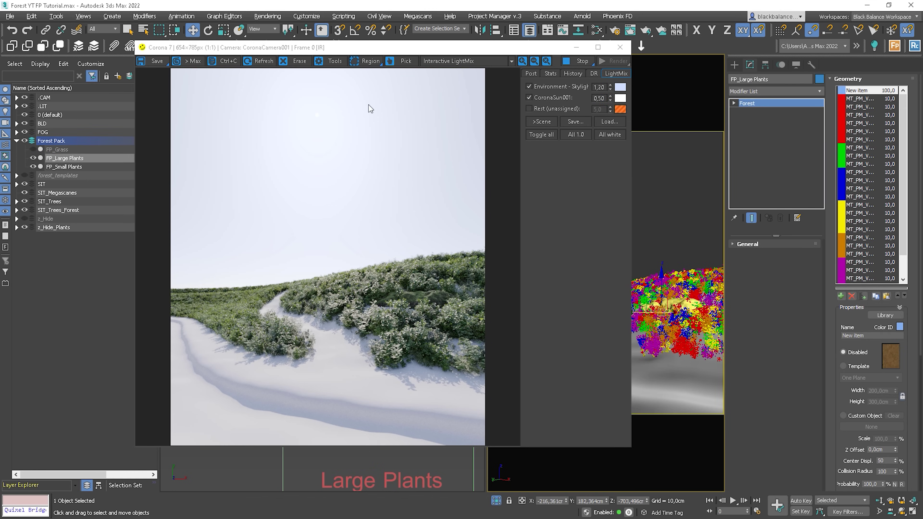
pyautogui.click(858, 79)
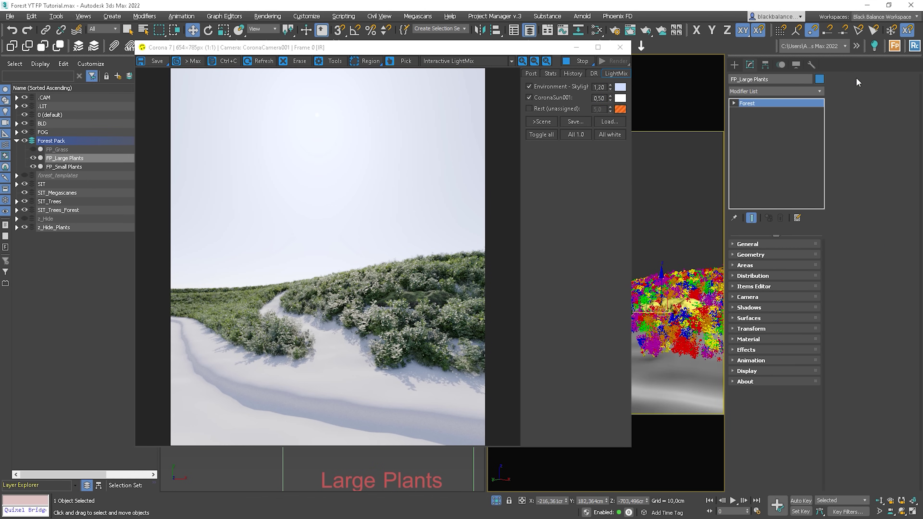
pyautogui.click(747, 265)
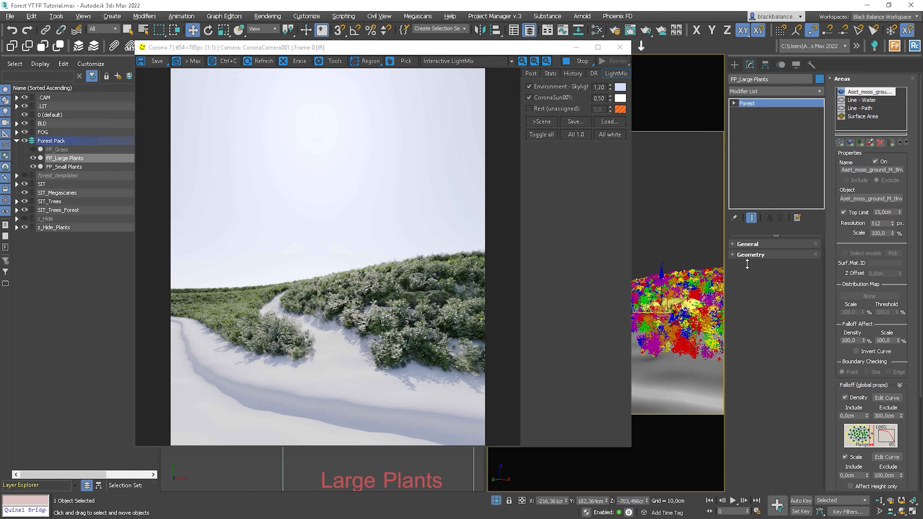
pyautogui.click(863, 106)
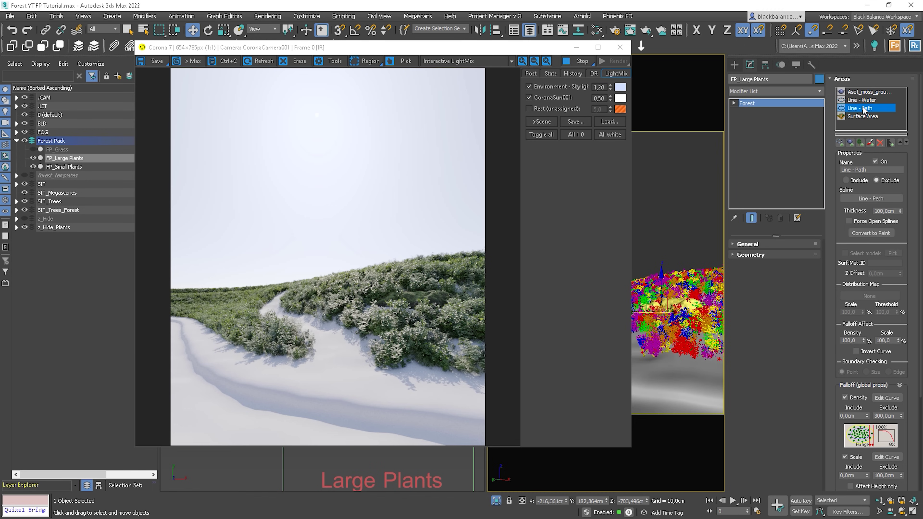
pyautogui.doubleClick(884, 211)
pyautogui.write('150')
pyautogui.press('Return')
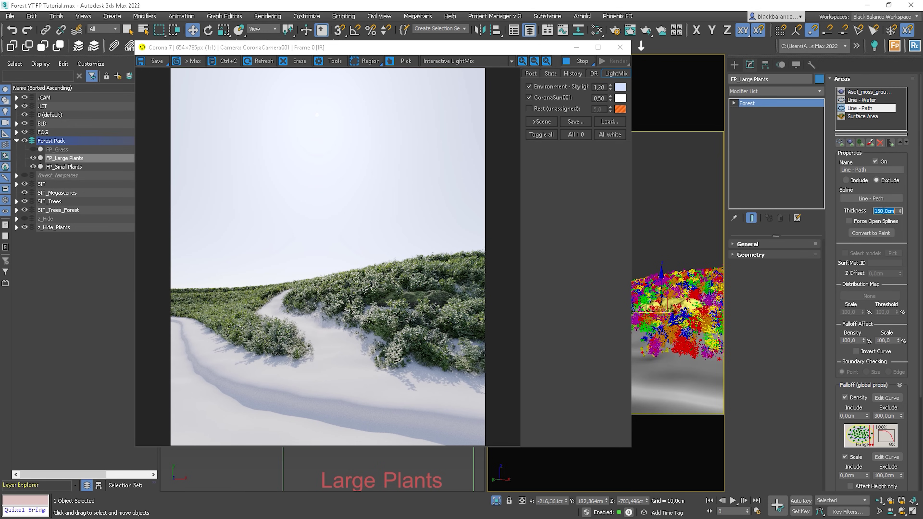
# - Set the thickness of the large plants' Line - Water exclusion area to 600 cm
pyautogui.click(866, 100)
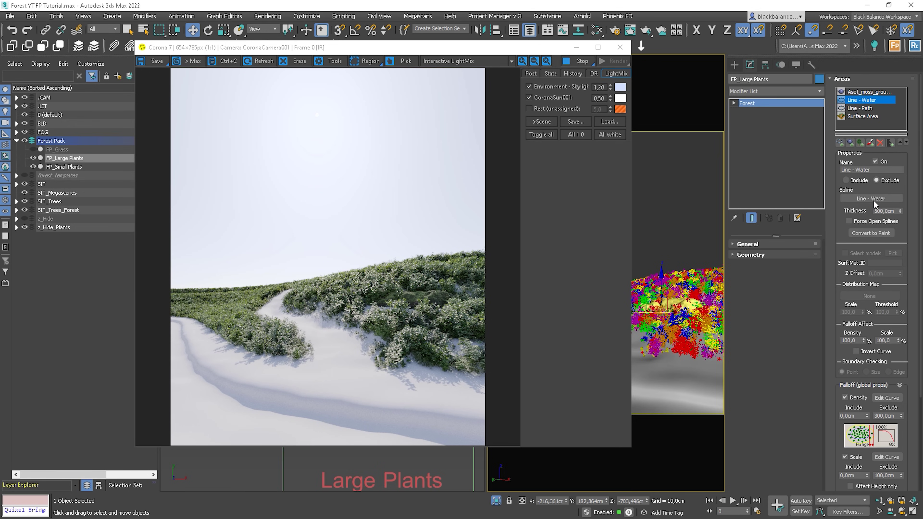
pyautogui.doubleClick(887, 211)
pyautogui.write('600')
pyautogui.press('Return')
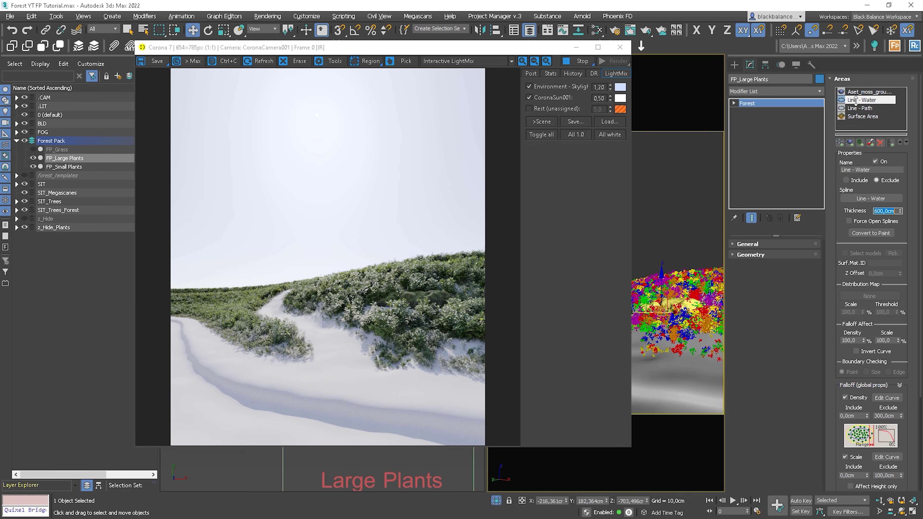
# - Set the large plants' distribution density to 1000 cm and unhide FP_Grass
pyautogui.click(850, 78)
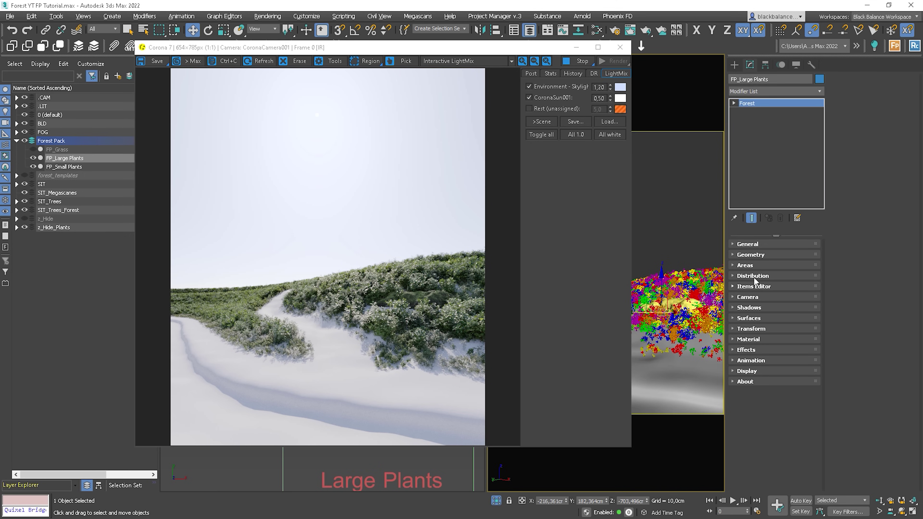
pyautogui.click(753, 277)
pyautogui.doubleClick(885, 255)
pyautogui.write('1000')
pyautogui.press('Return')
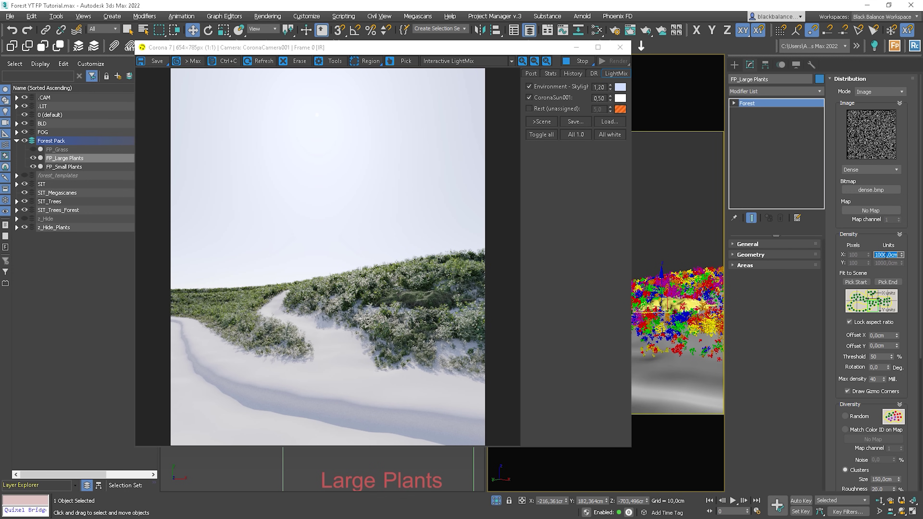
pyautogui.click(33, 149)
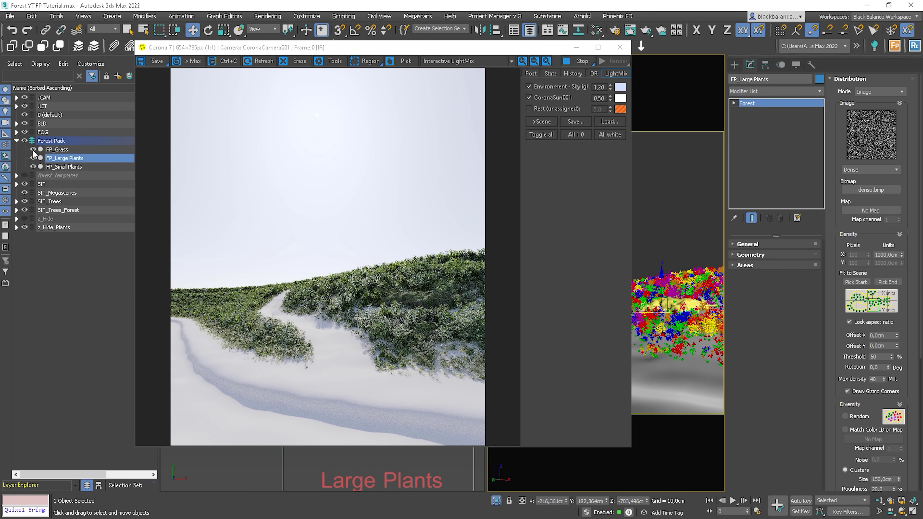